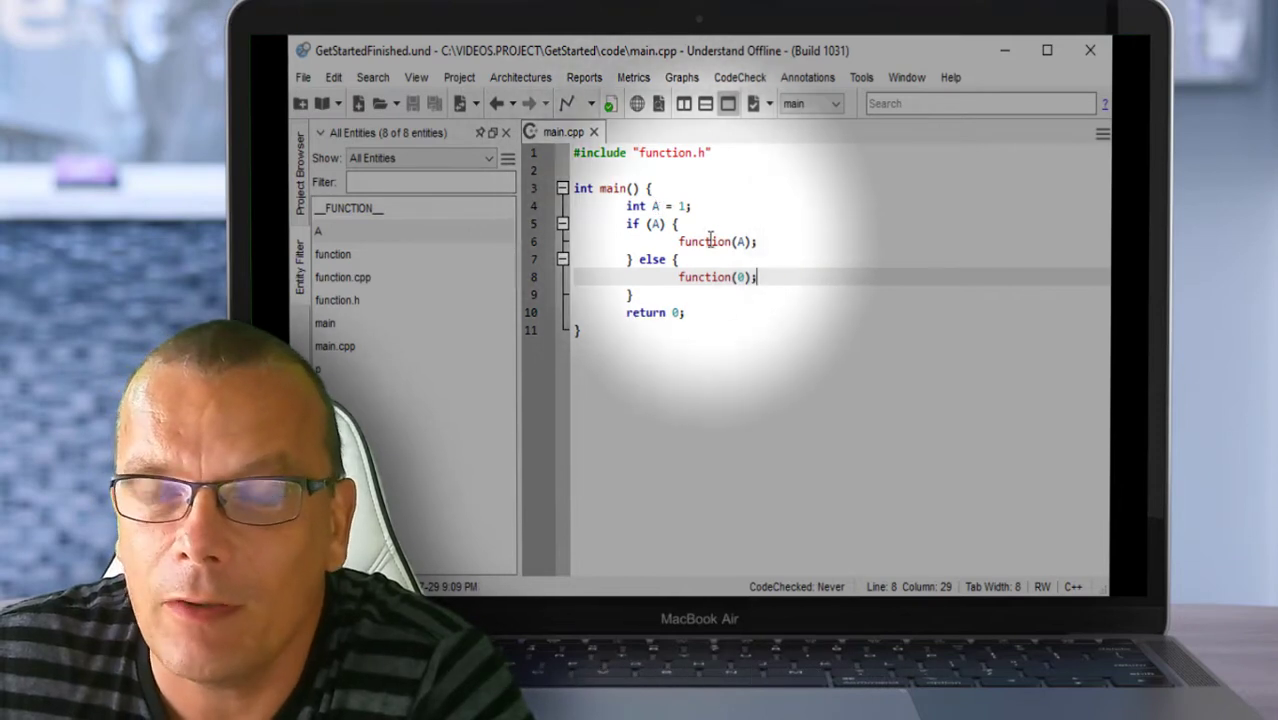
pyautogui.moveTo(707, 250)
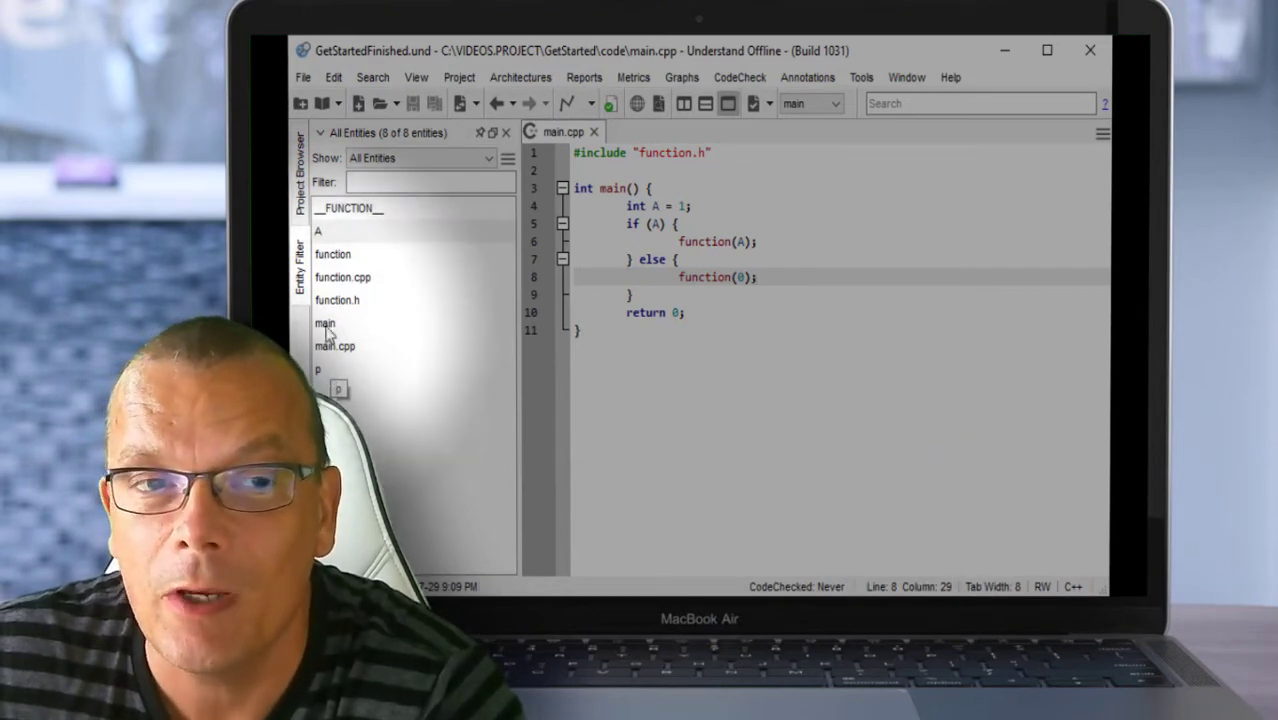
pyautogui.rightClick(322, 233)
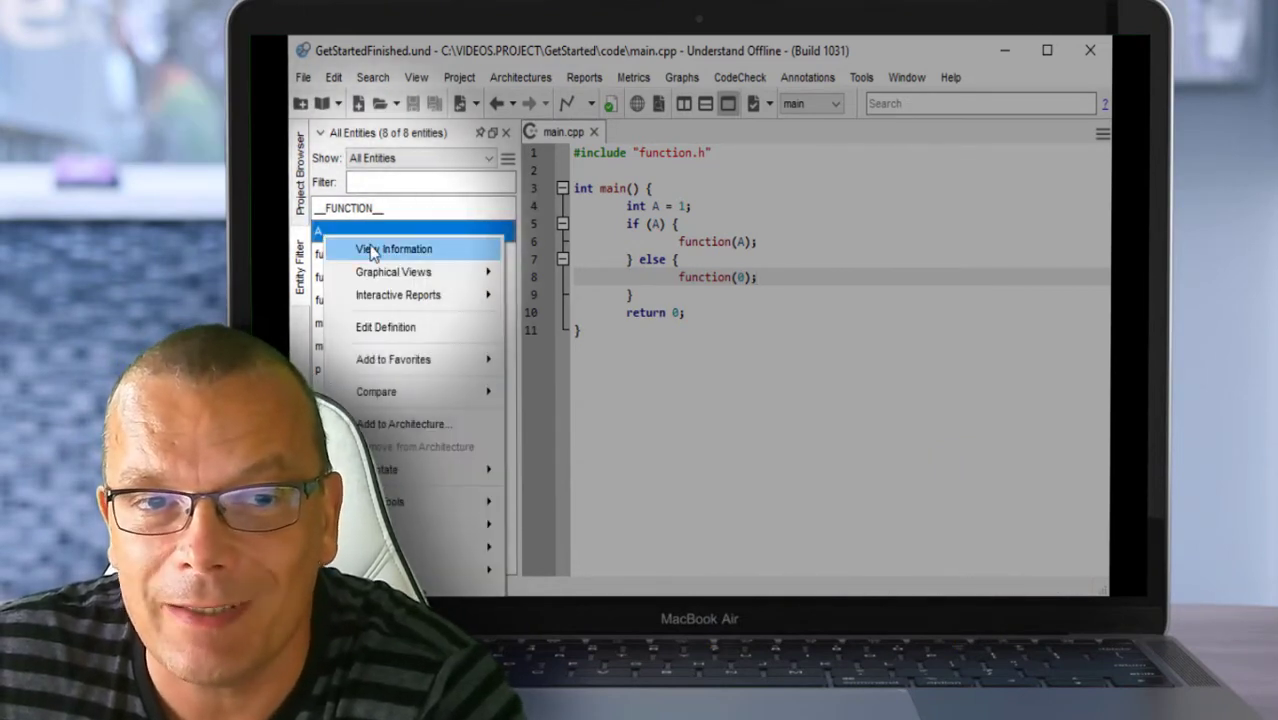
pyautogui.click(367, 250)
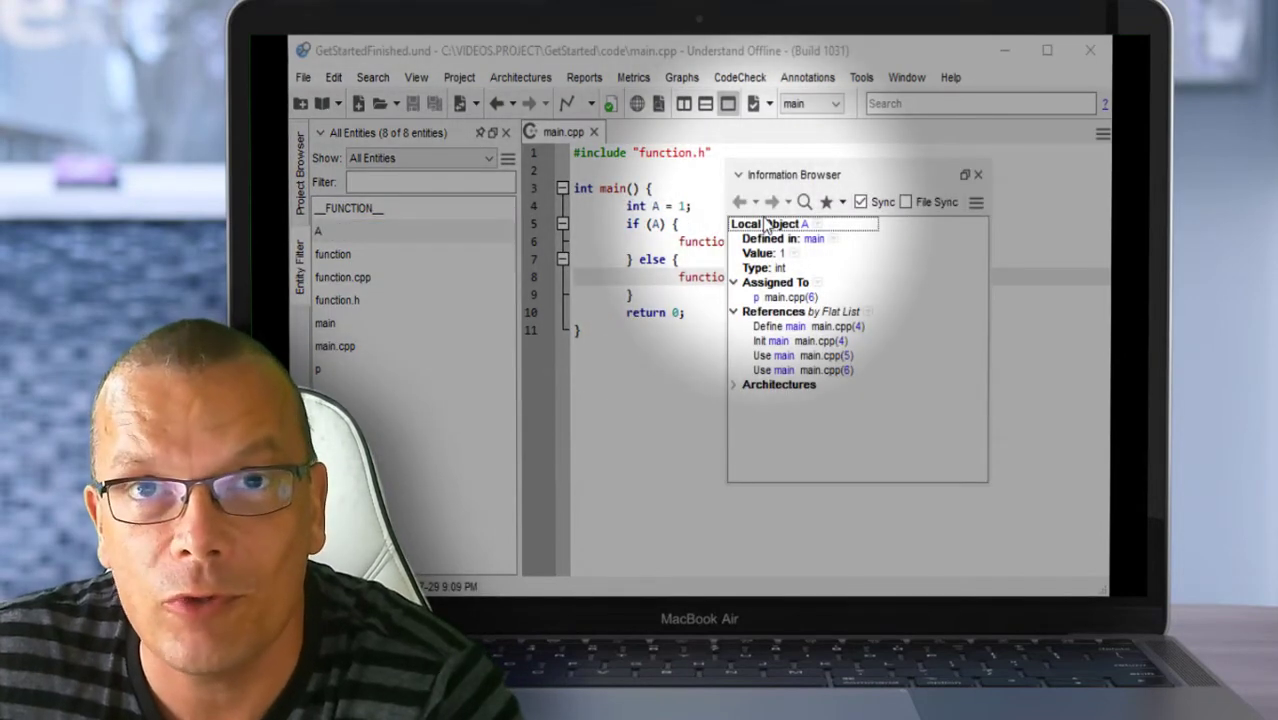
pyautogui.click(978, 176)
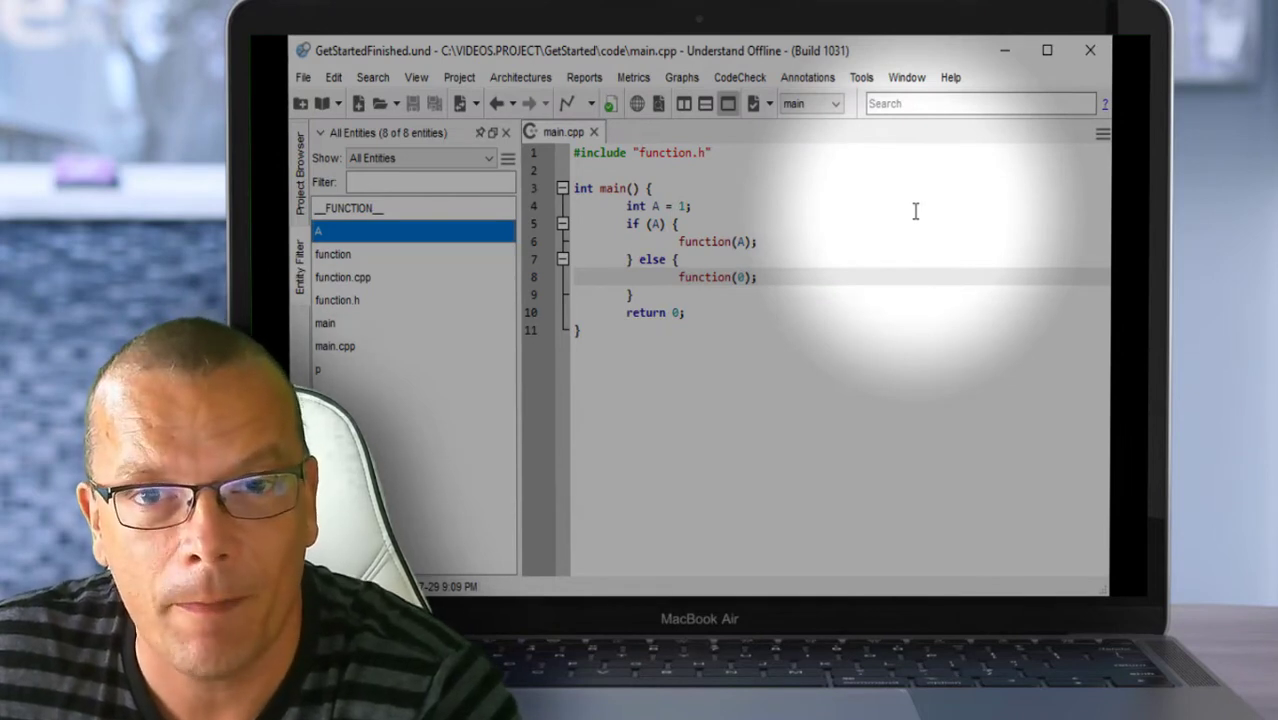
pyautogui.rightClick(702, 241)
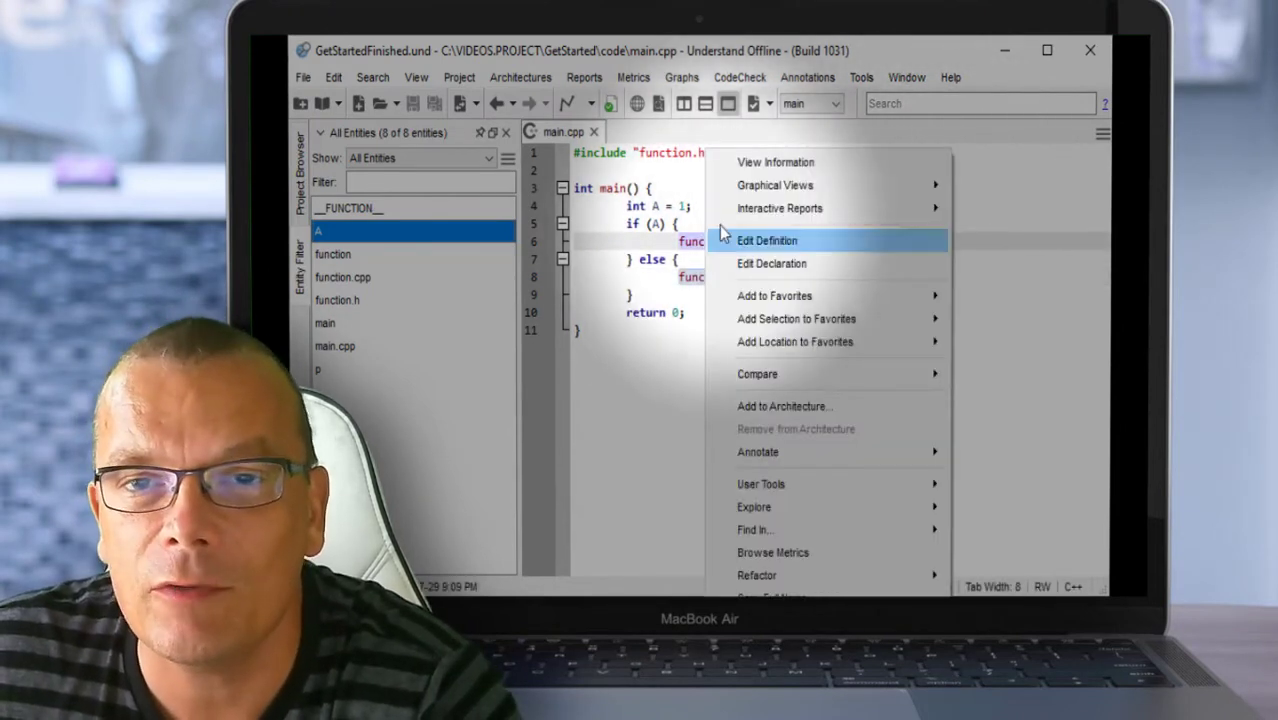
pyautogui.click(788, 163)
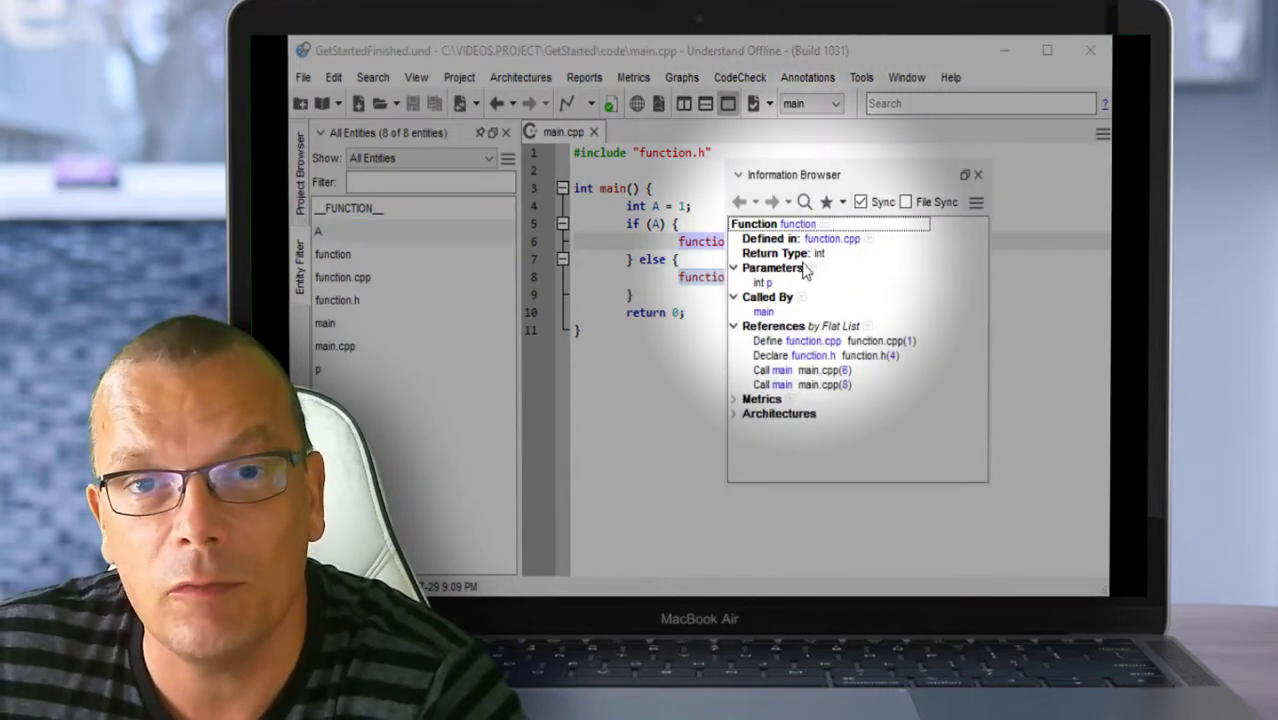
pyautogui.click(978, 174)
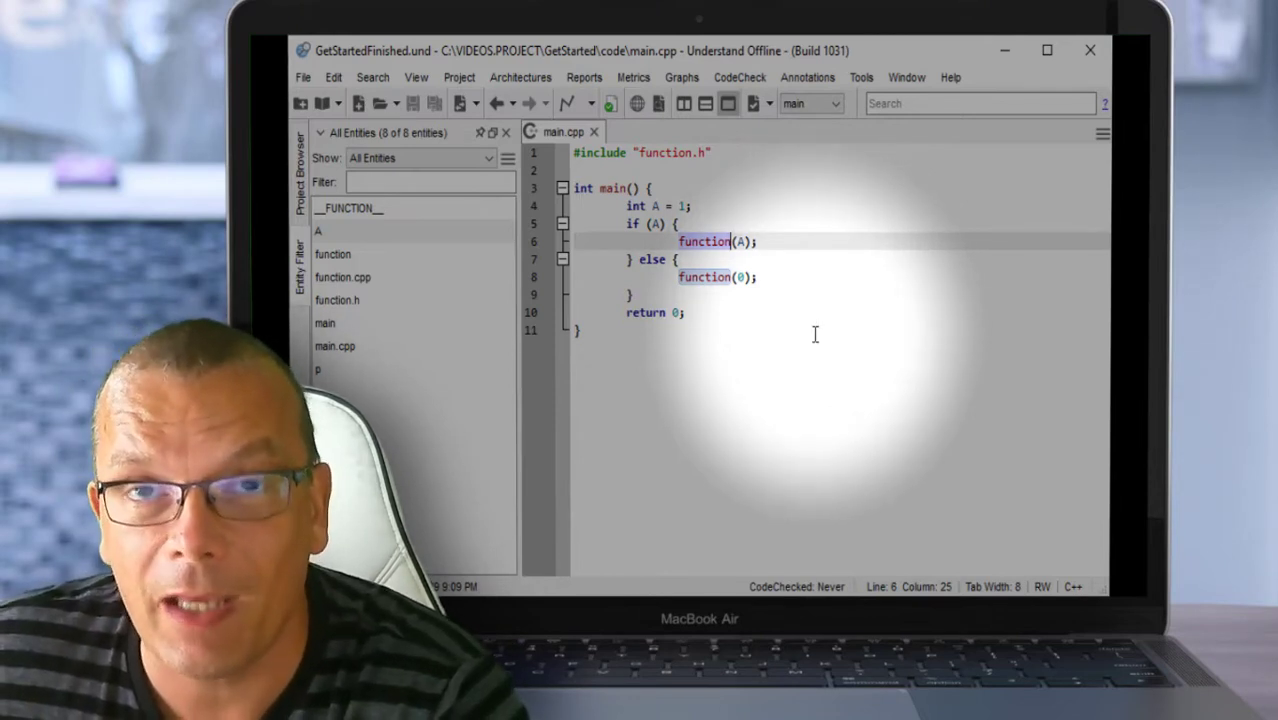
pyautogui.click(816, 334)
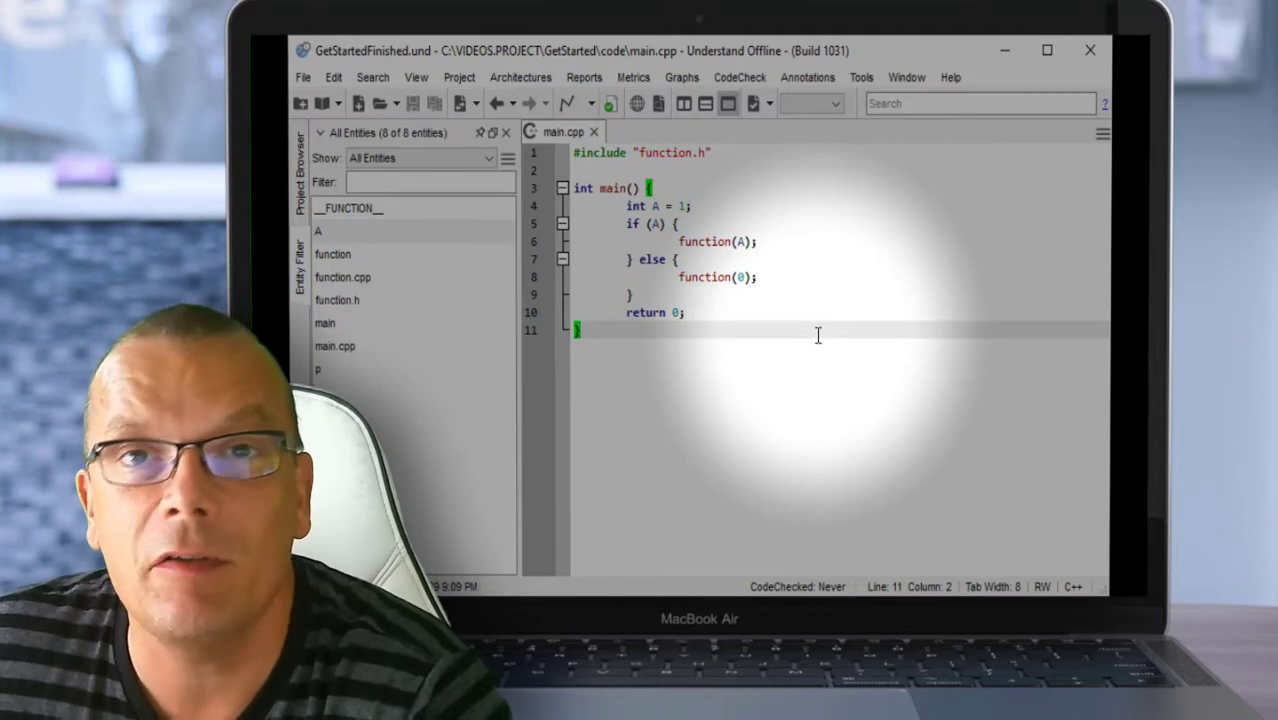
pyautogui.rightClick(614, 193)
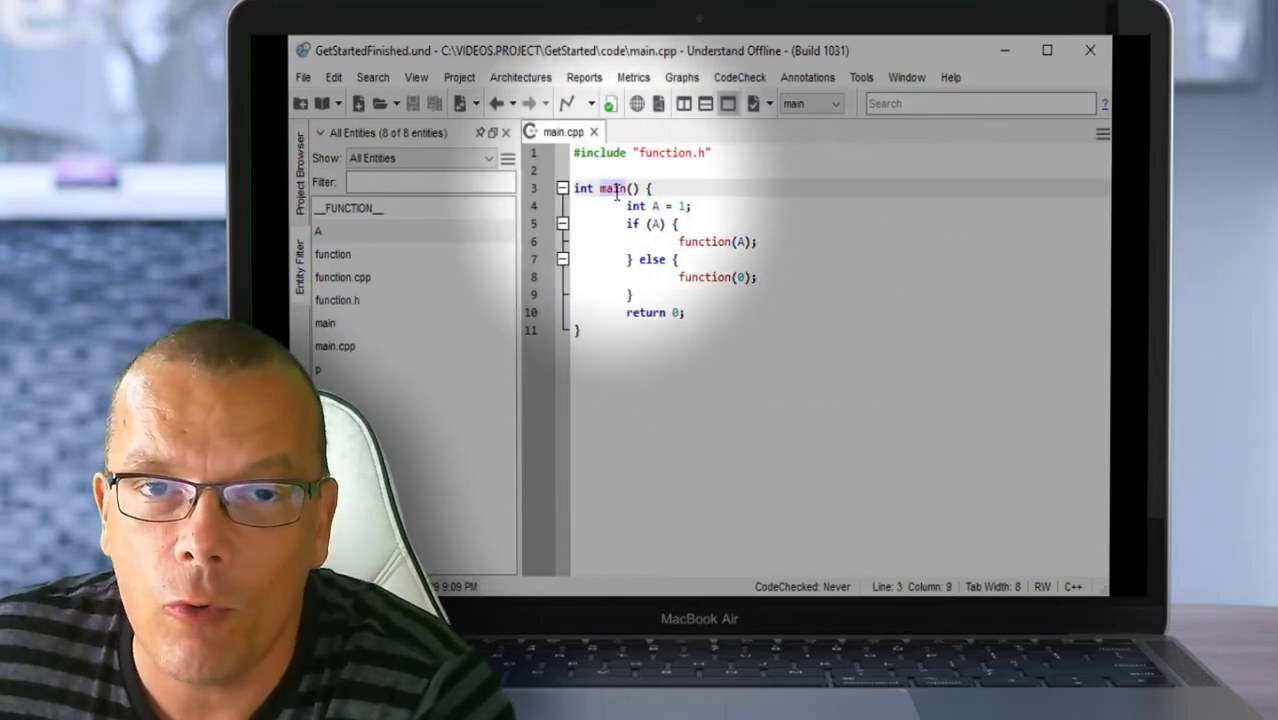
pyautogui.moveTo(700, 210)
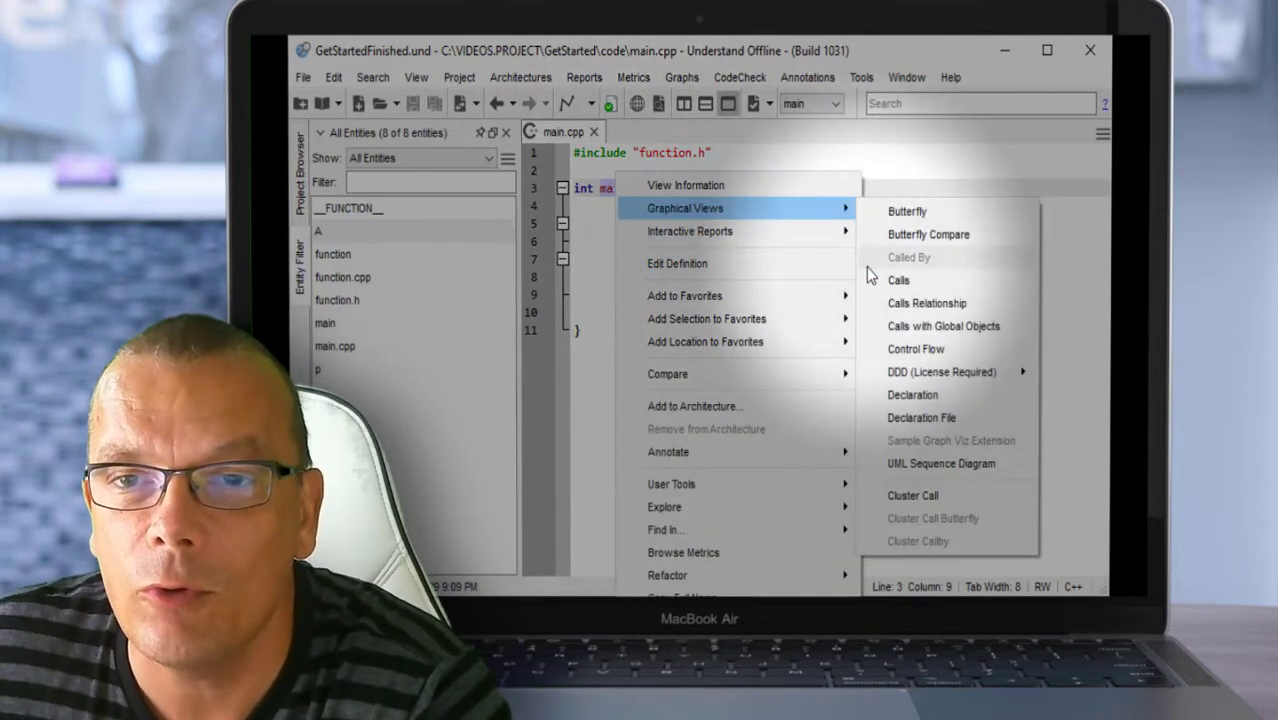
pyautogui.click(897, 281)
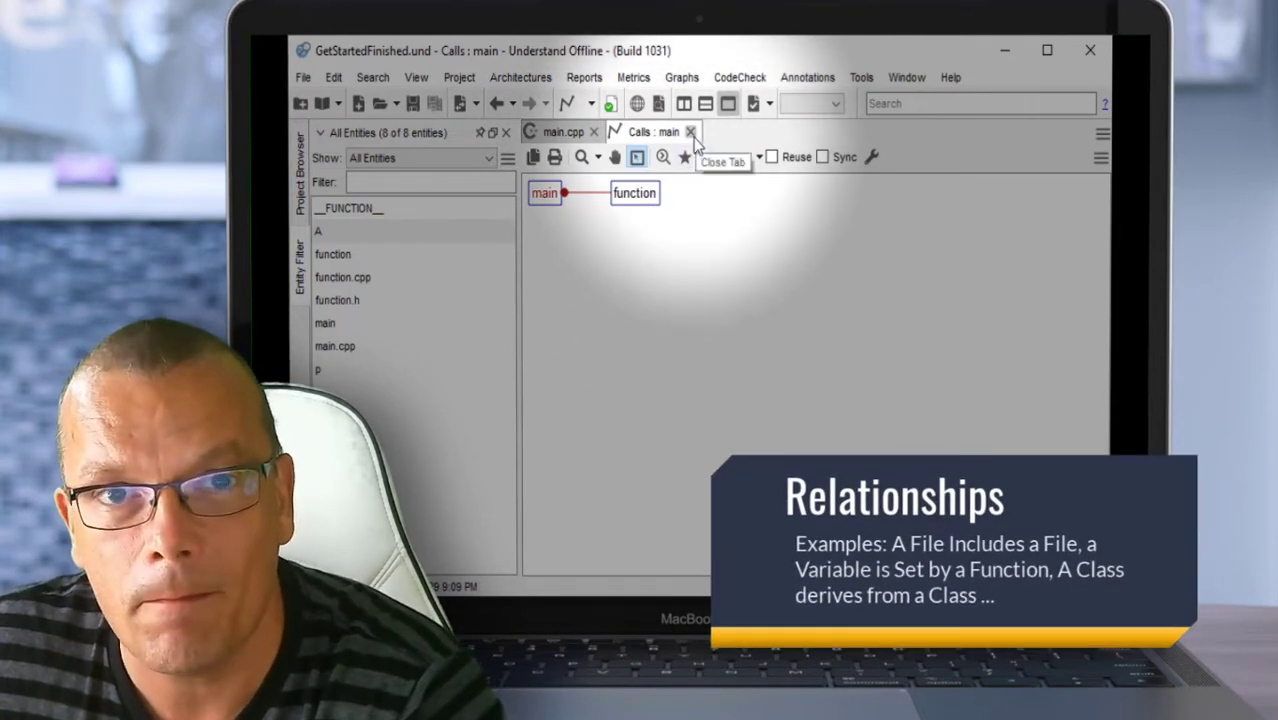
pyautogui.click(690, 132)
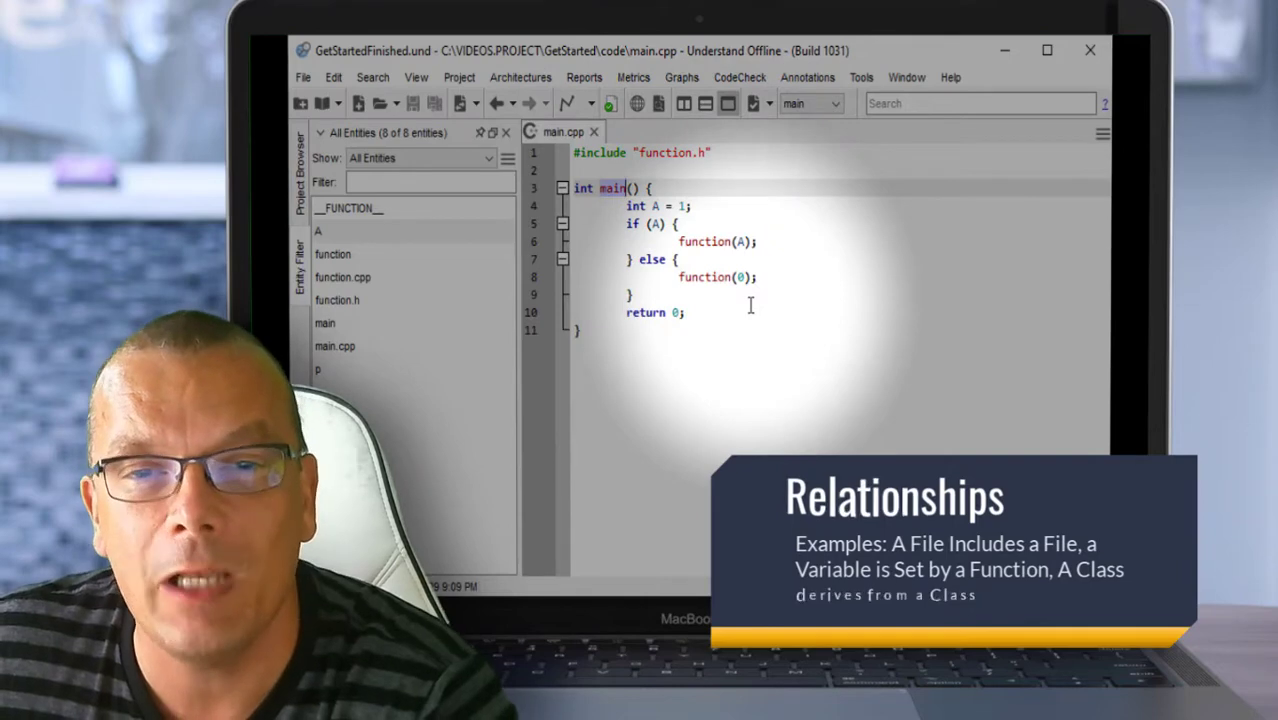
pyautogui.click(656, 206)
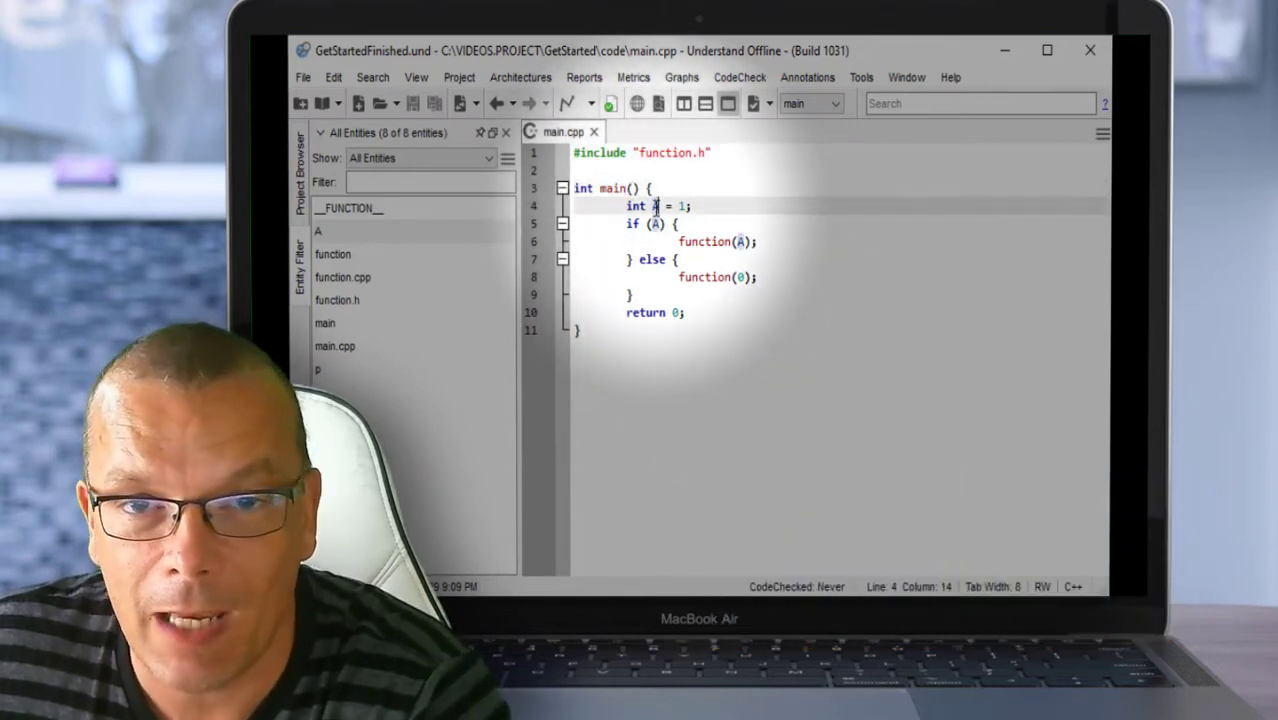
pyautogui.rightClick(656, 206)
pyautogui.moveTo(713, 237)
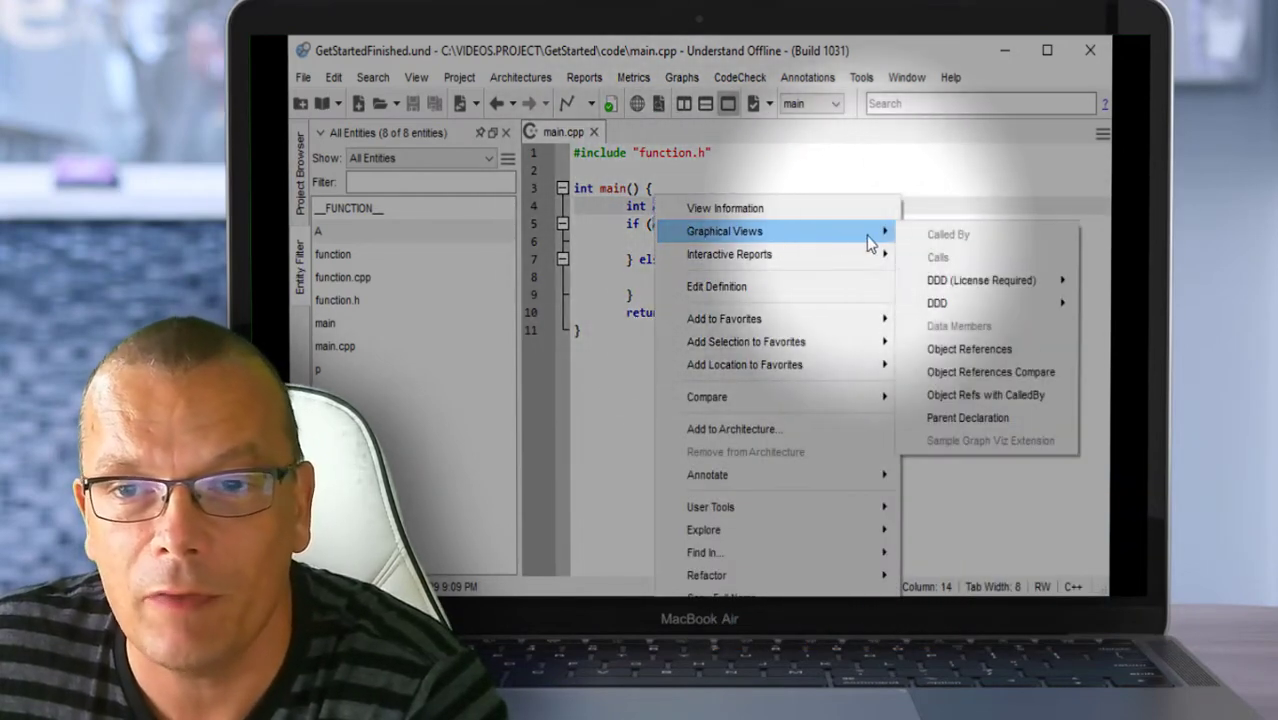
pyautogui.click(958, 346)
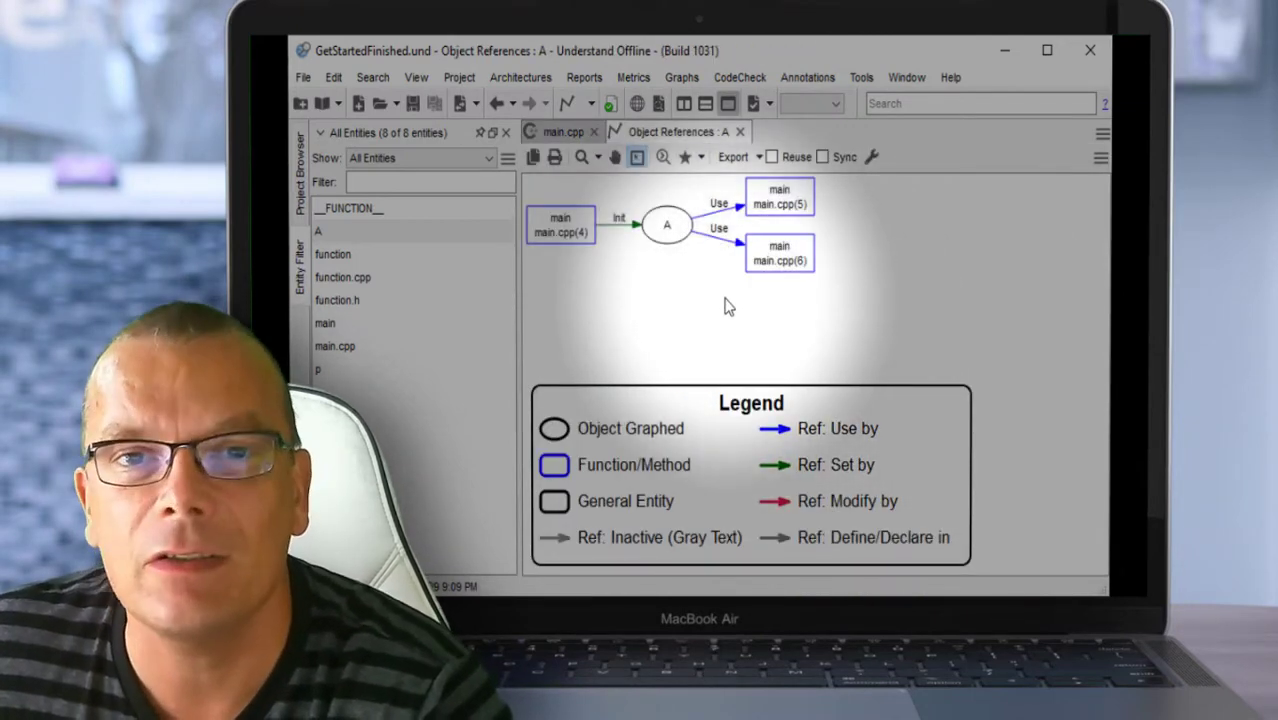
pyautogui.click(740, 132)
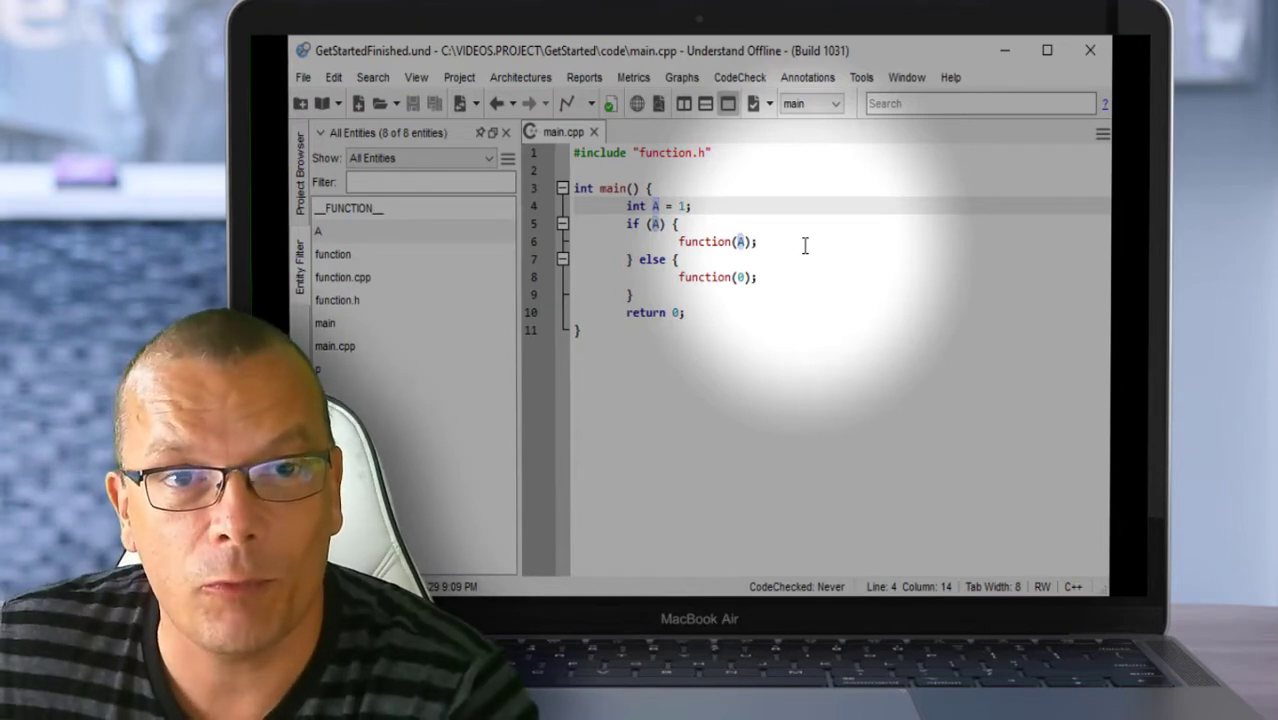
# Step: Jump from the function call on line 6 to its definition in function.cpp
pyautogui.click(822, 304)
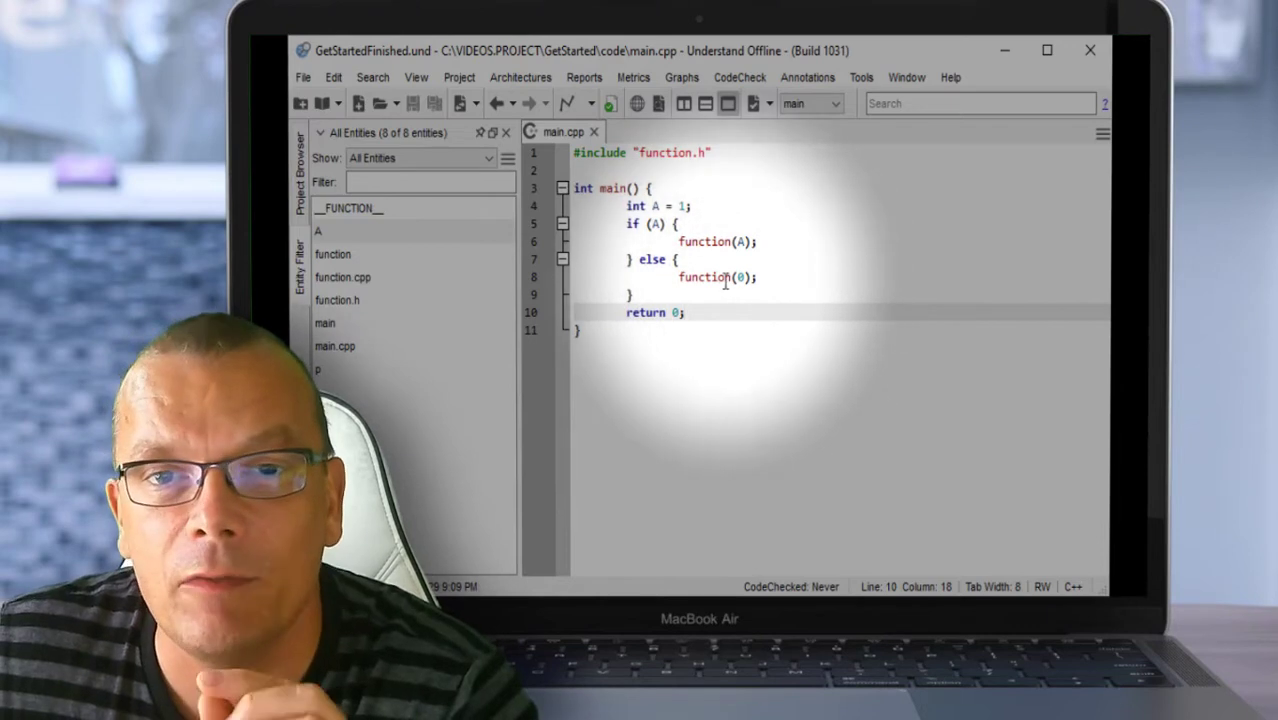
pyautogui.moveTo(715, 248)
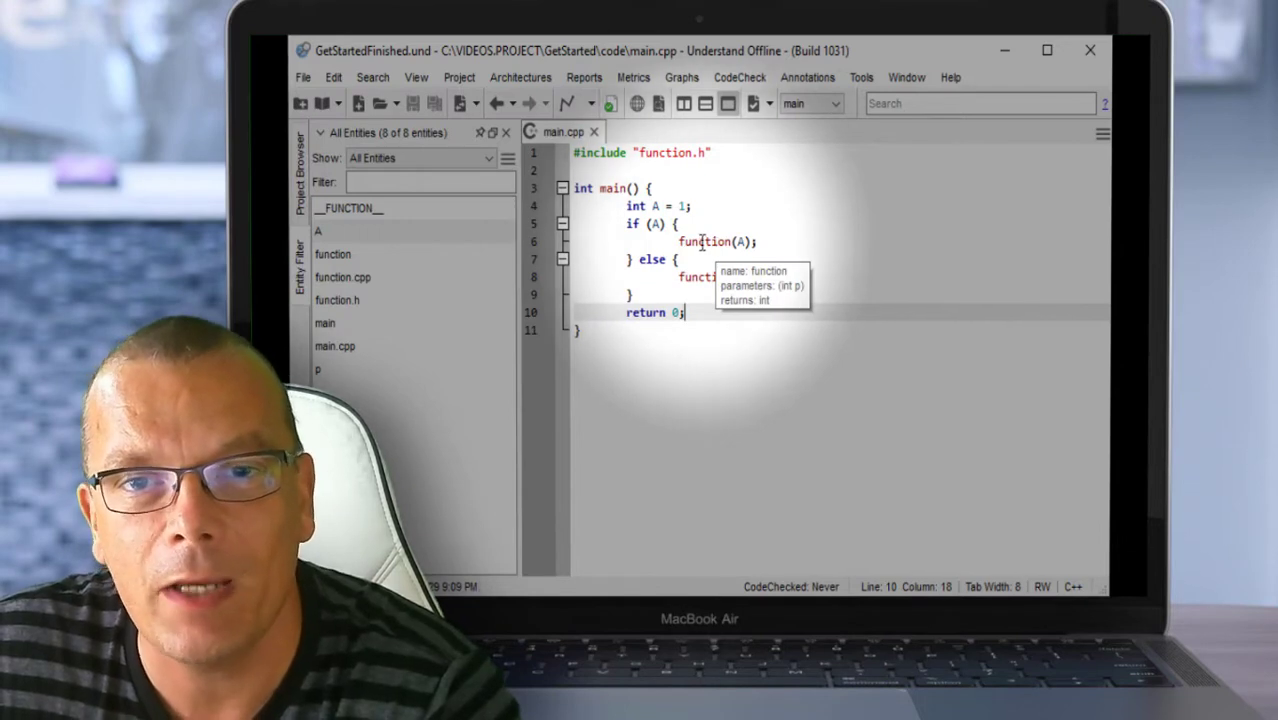
pyautogui.rightClick(703, 244)
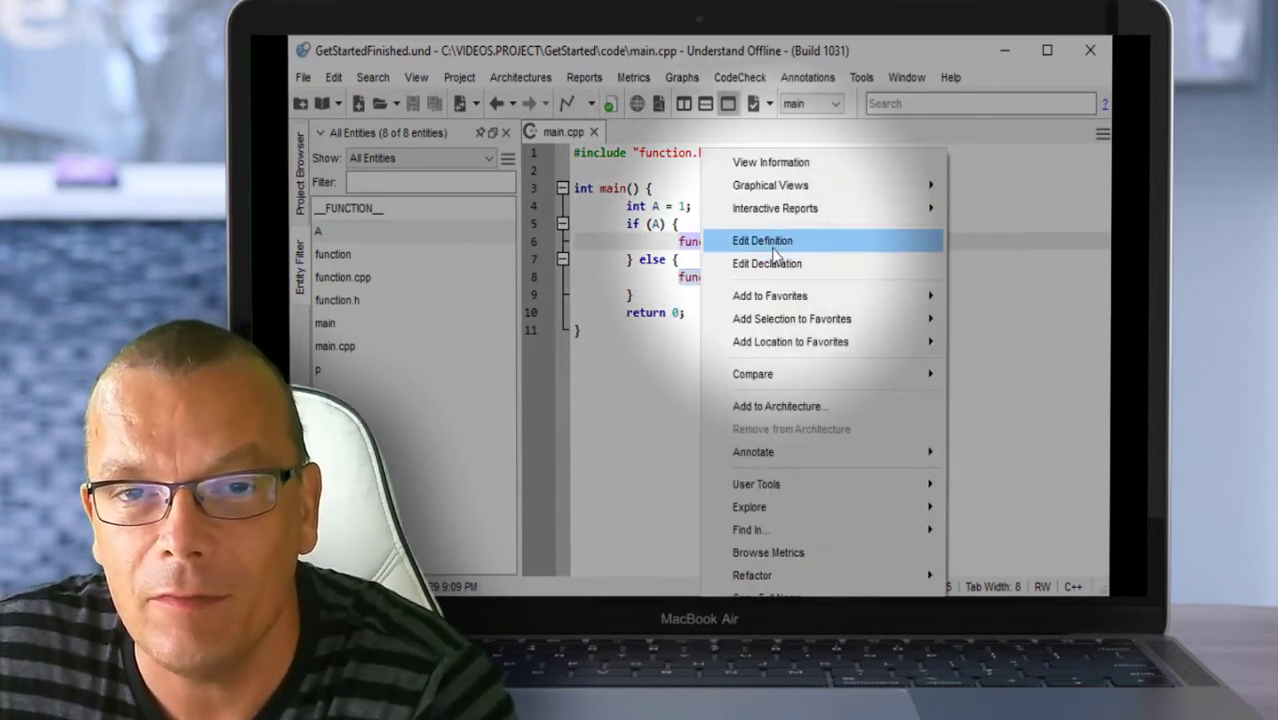
pyautogui.click(768, 241)
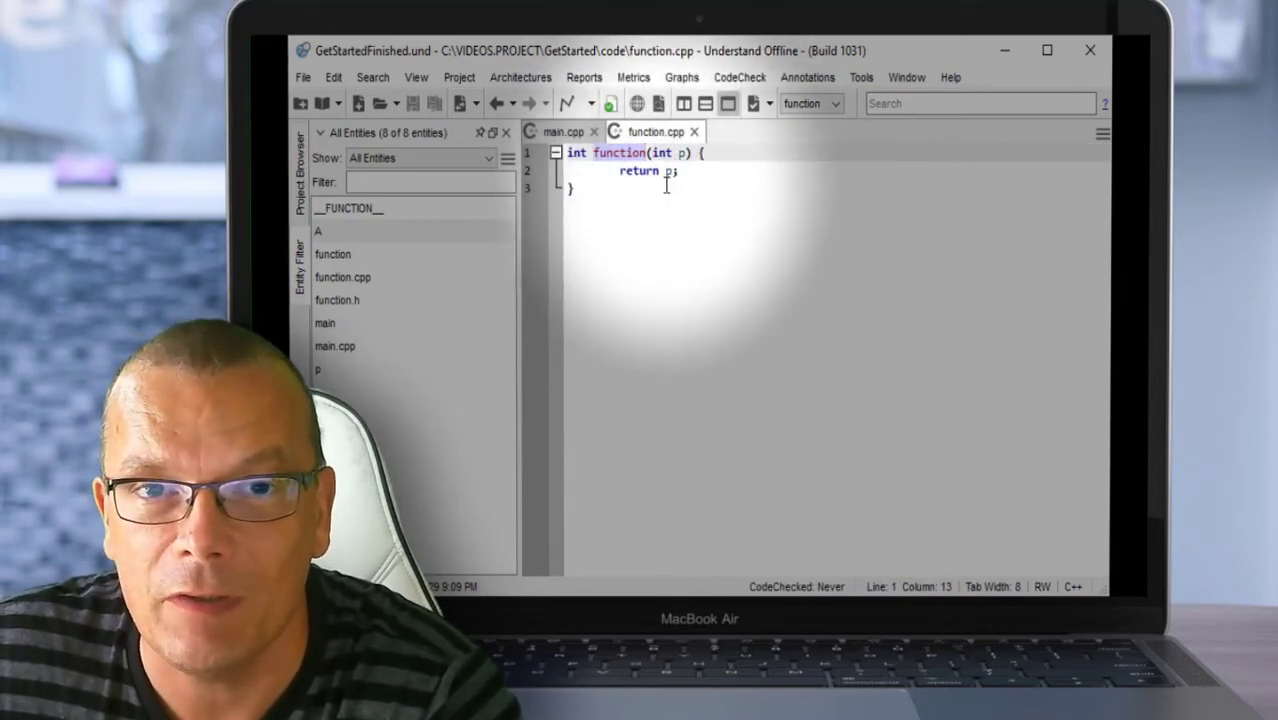
# Step: Back in main.cpp, open the declaration of function in function.h
pyautogui.click(566, 133)
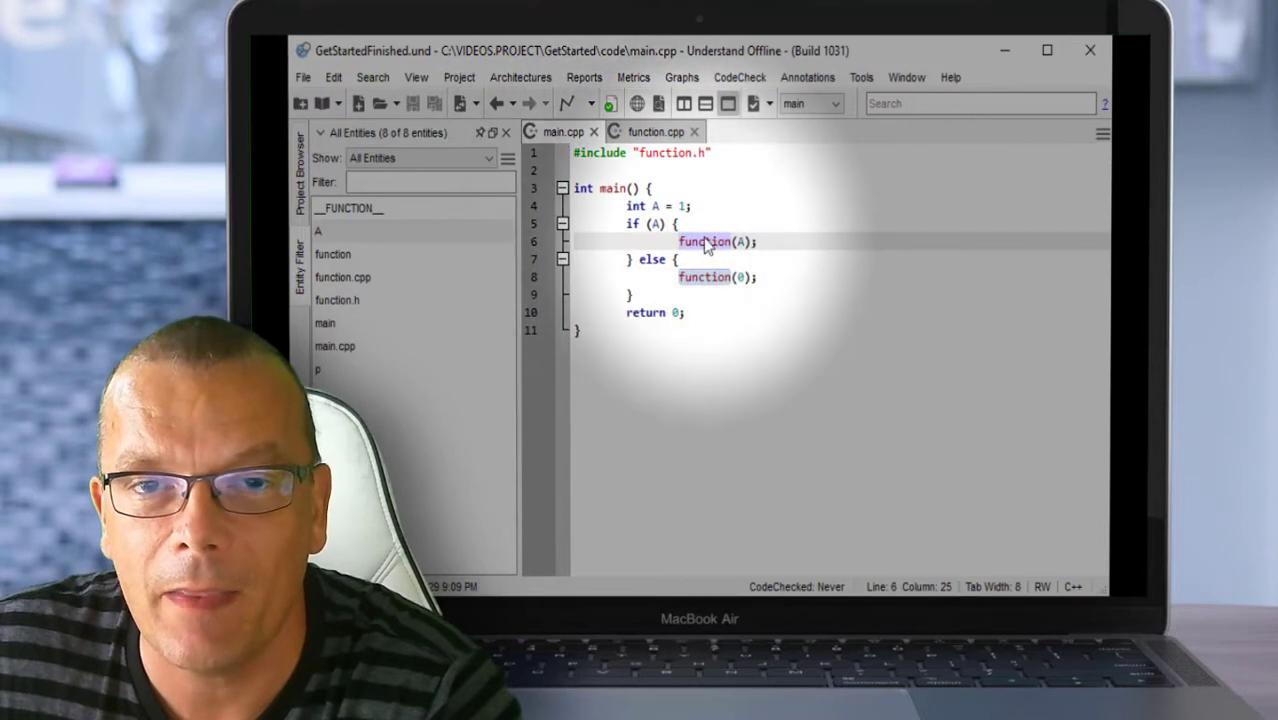
pyautogui.rightClick(709, 248)
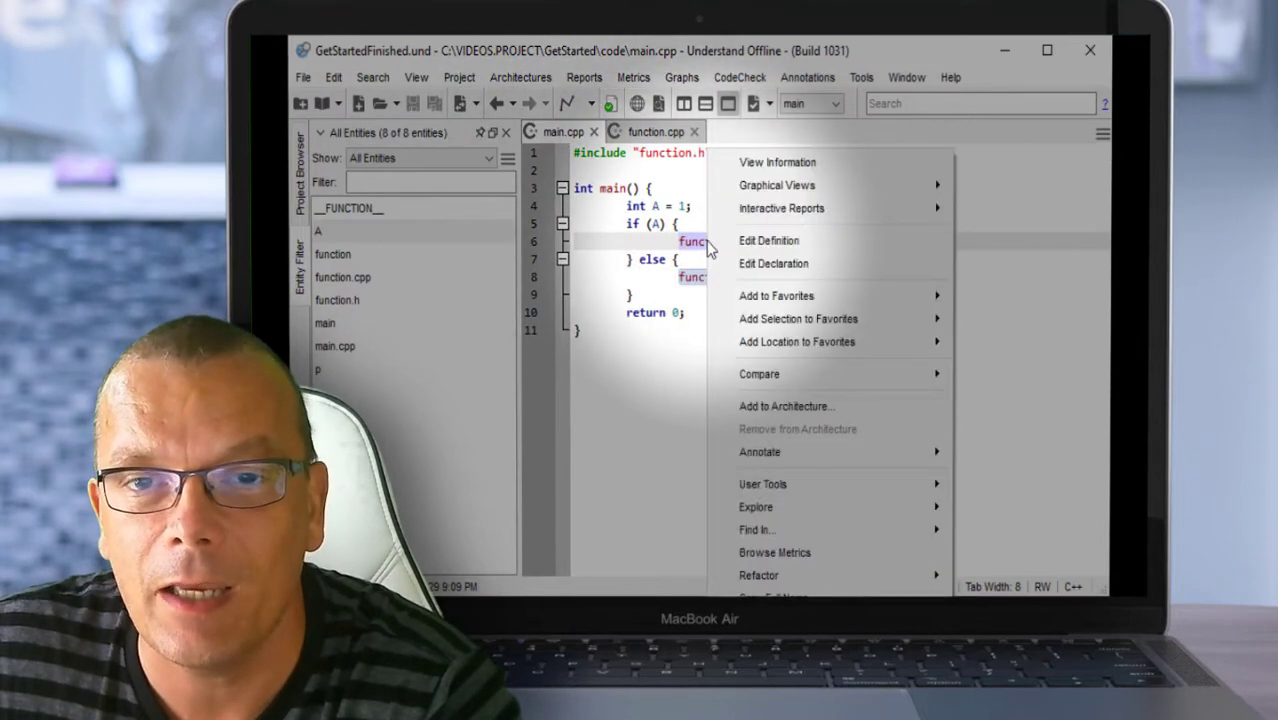
pyautogui.click(770, 263)
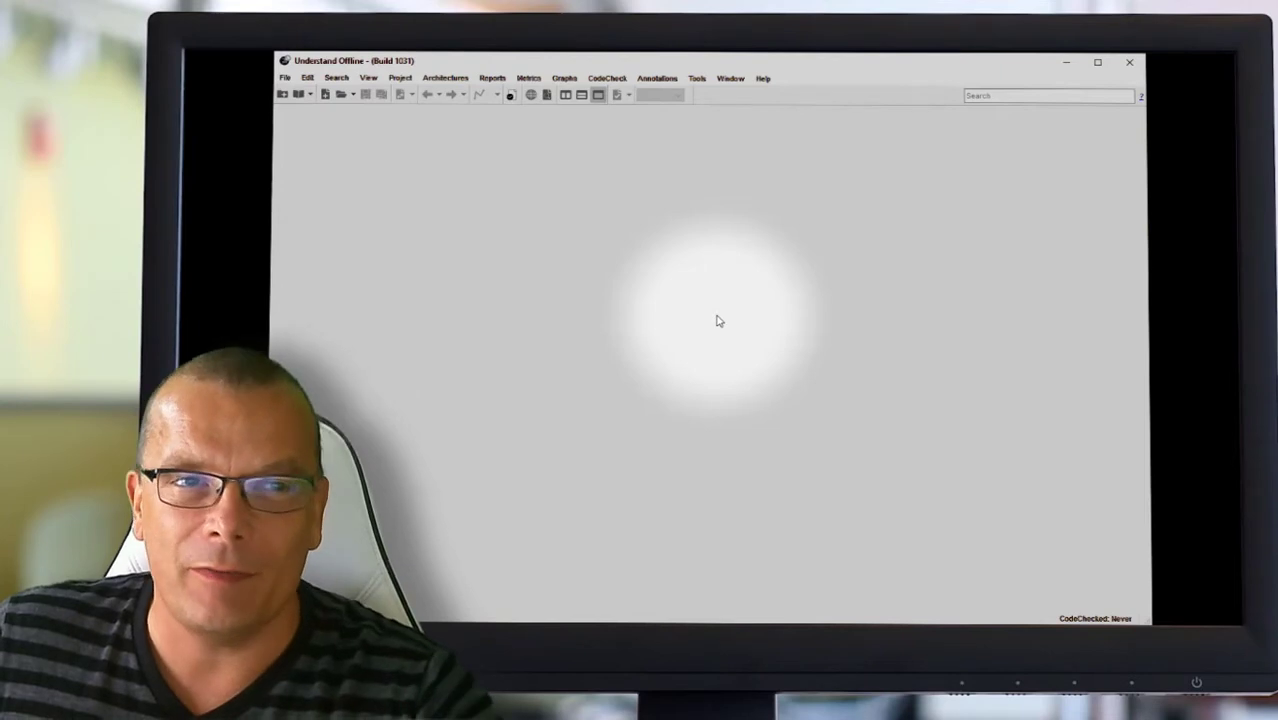
# Step: Start a new project with File > New > Project and continue without any source directories
pyautogui.click(287, 82)
pyautogui.moveTo(290, 93)
pyautogui.click(438, 93)
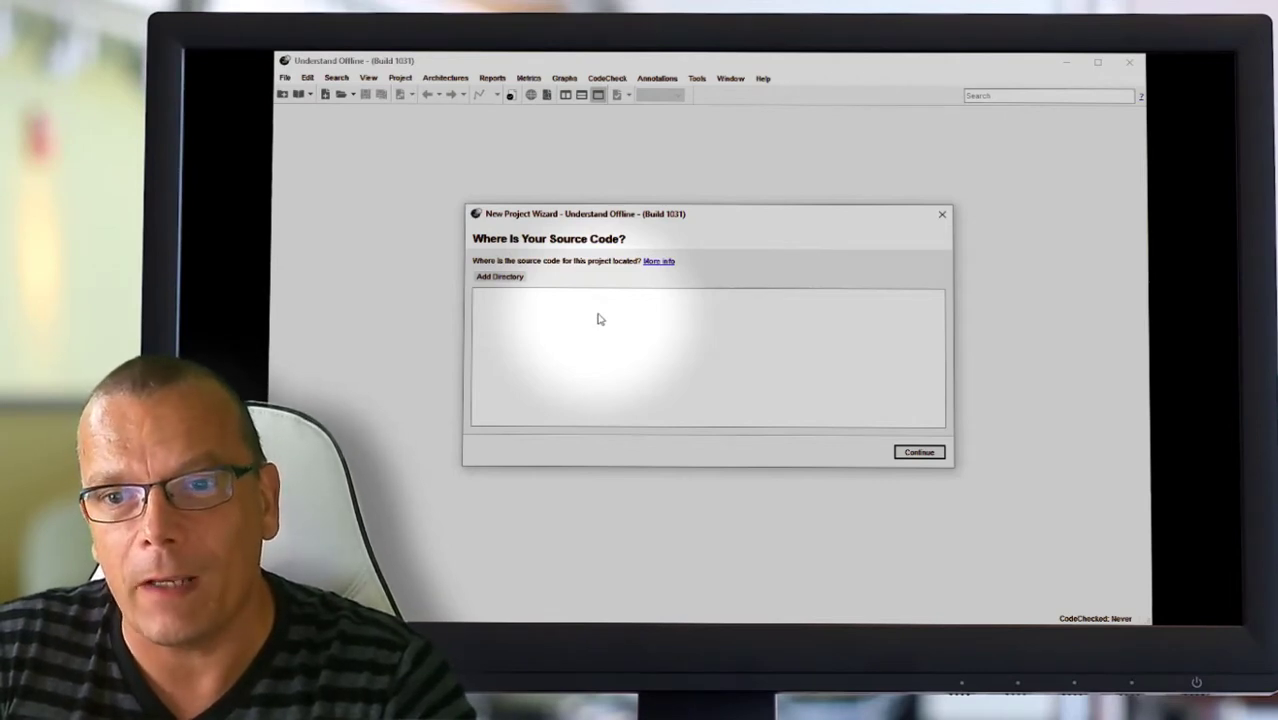
pyautogui.click(919, 453)
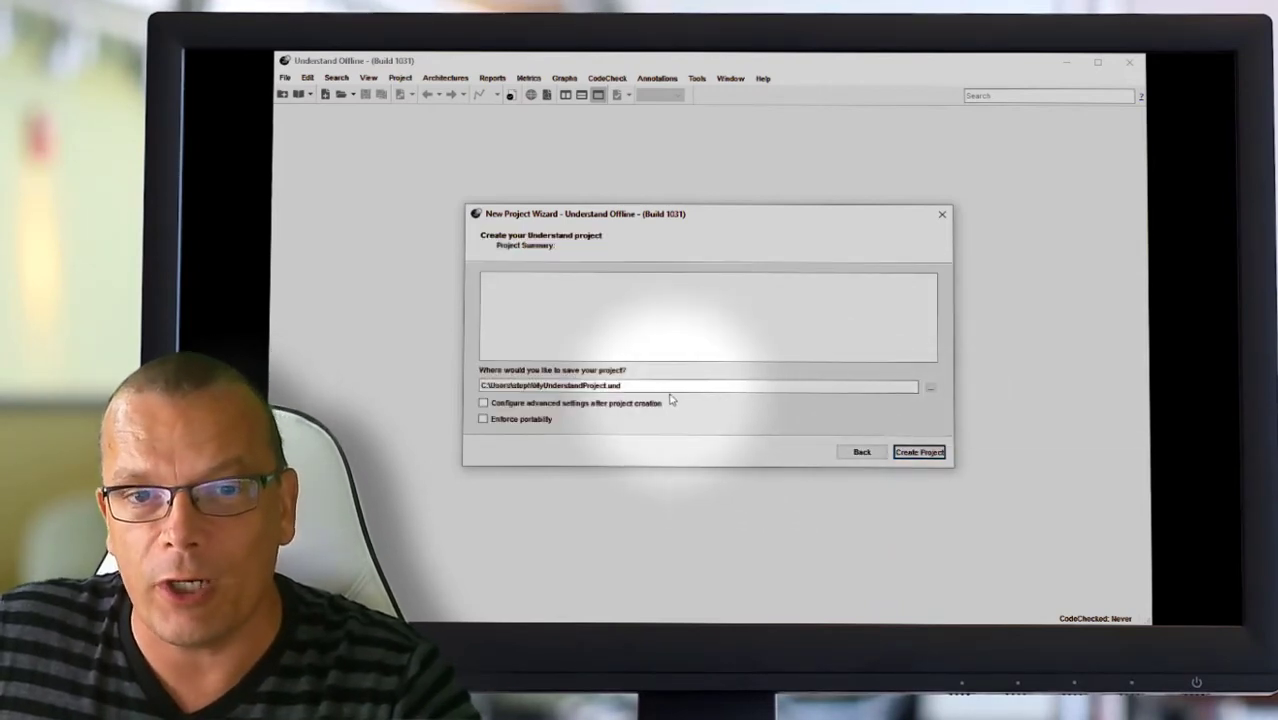
# Step: Browse the project save location to C:\VIDEOS.PROJECT\GetStarted
pyautogui.click(620, 388)
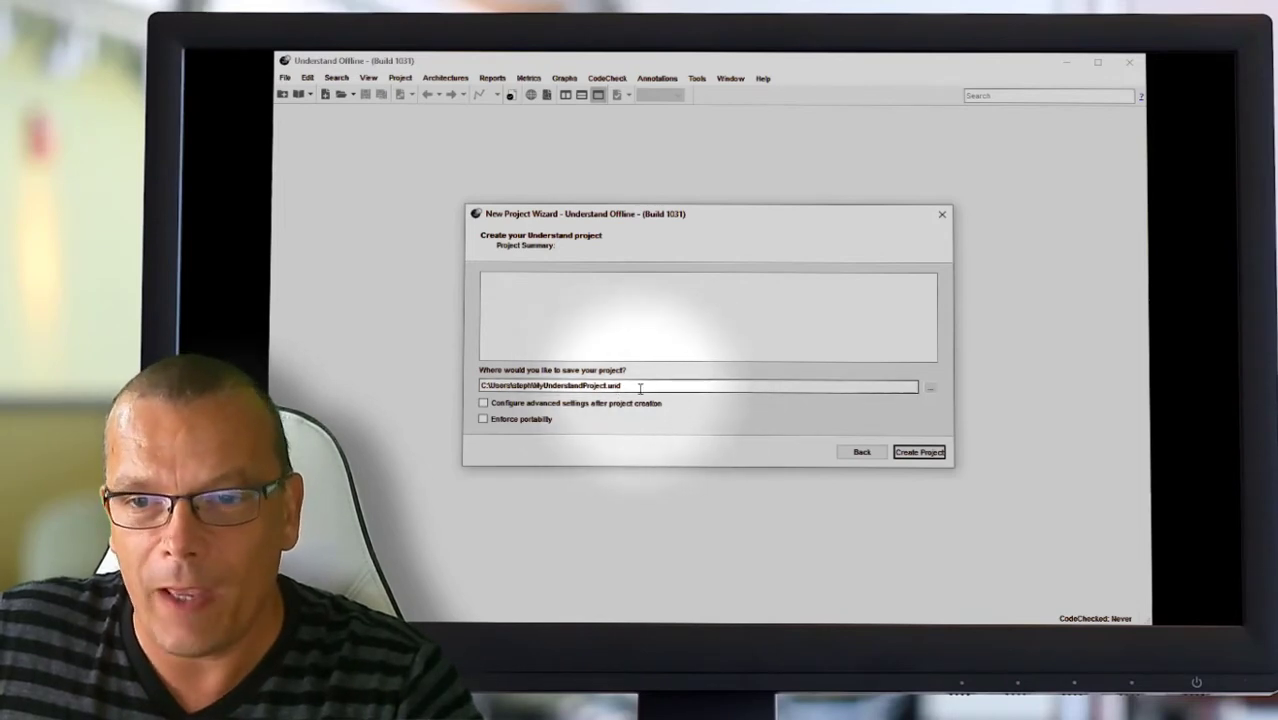
pyautogui.click(931, 393)
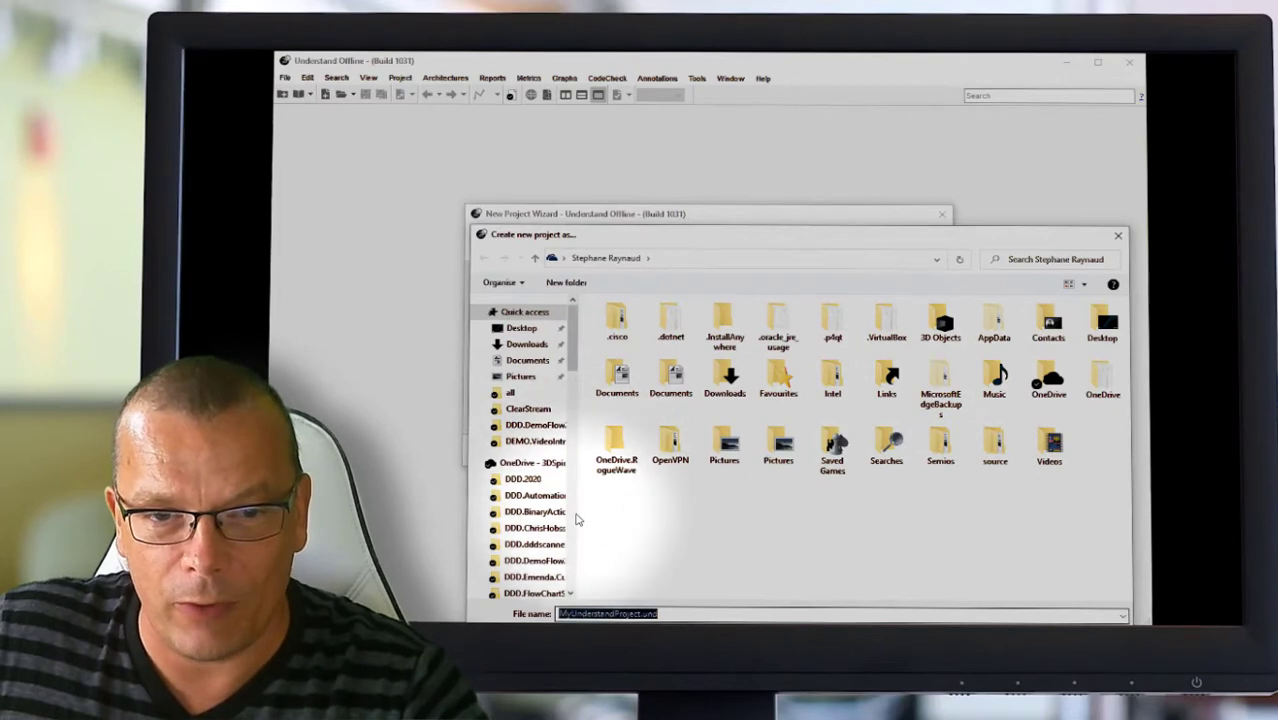
pyautogui.scroll(-15, 572, 515)
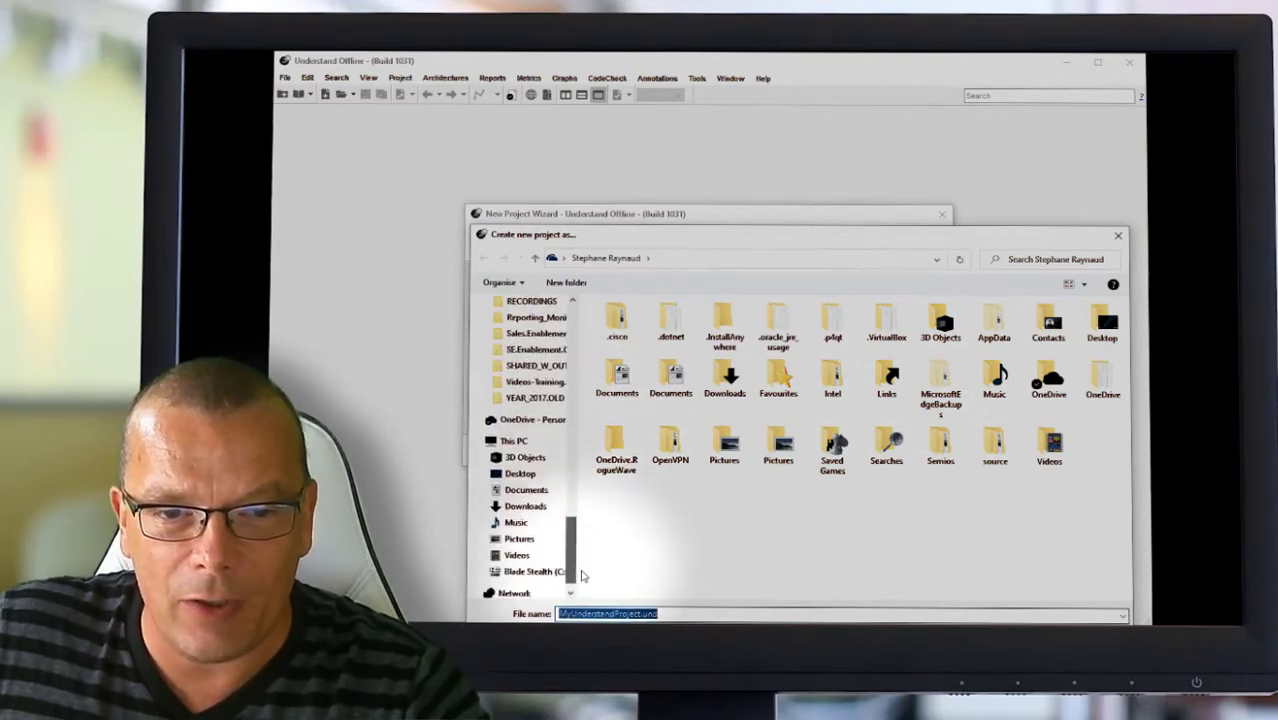
pyautogui.click(530, 555)
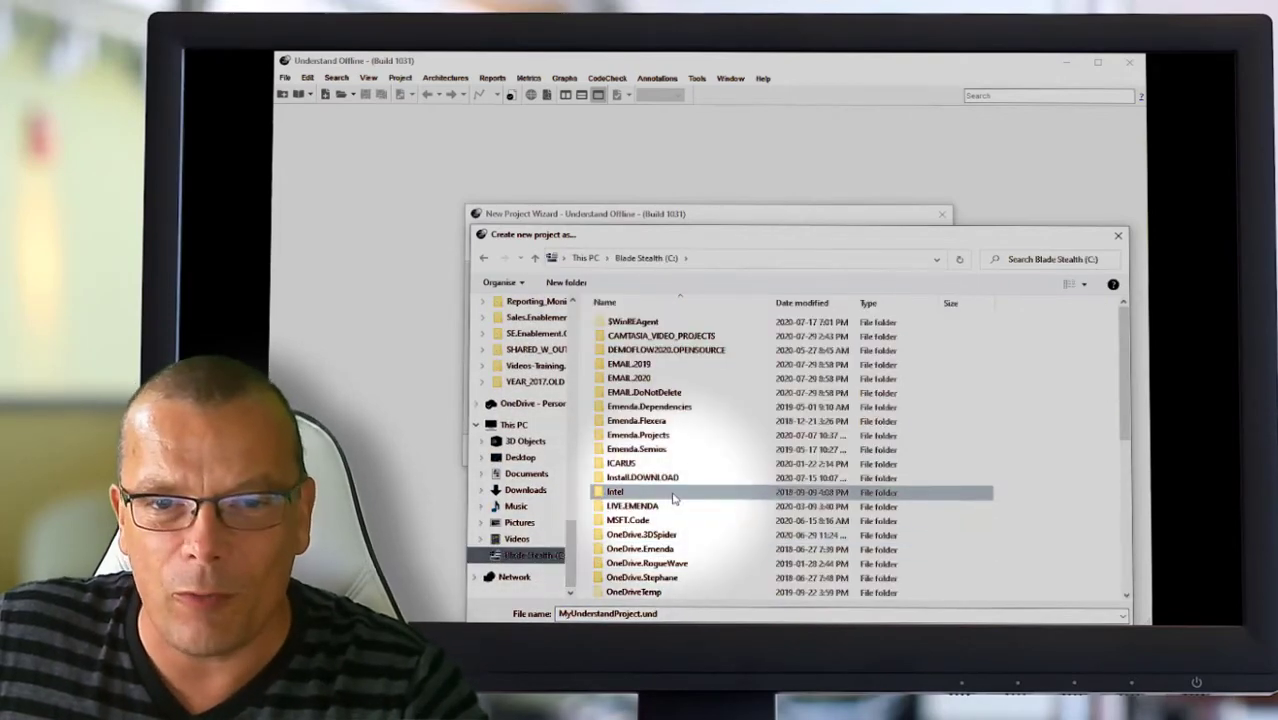
pyautogui.scroll(-3, 680, 500)
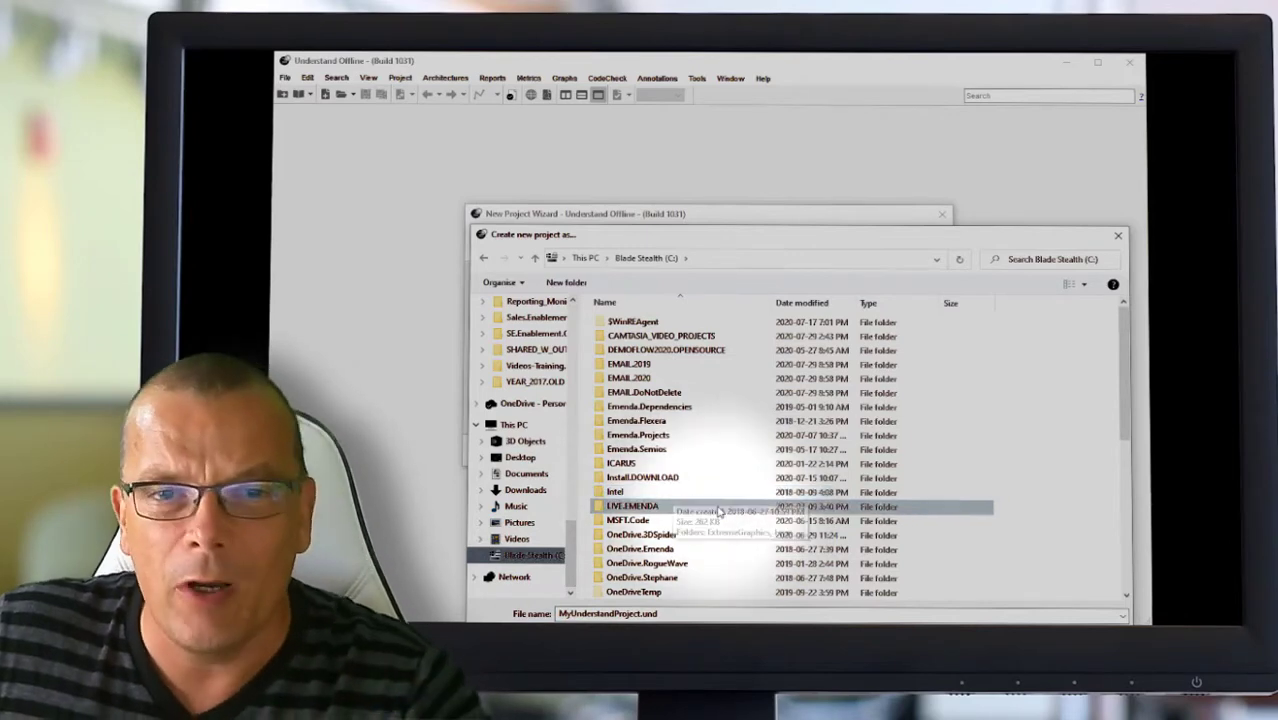
pyautogui.scroll(-4, 717, 511)
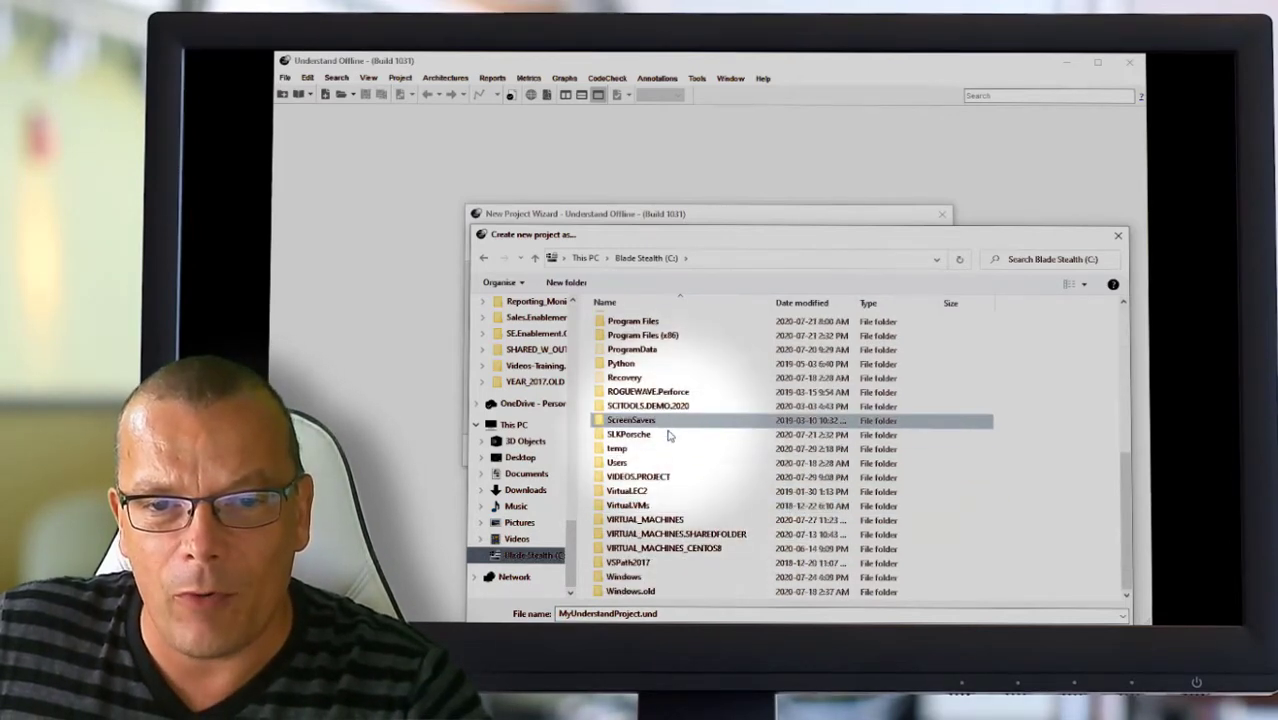
pyautogui.doubleClick(659, 476)
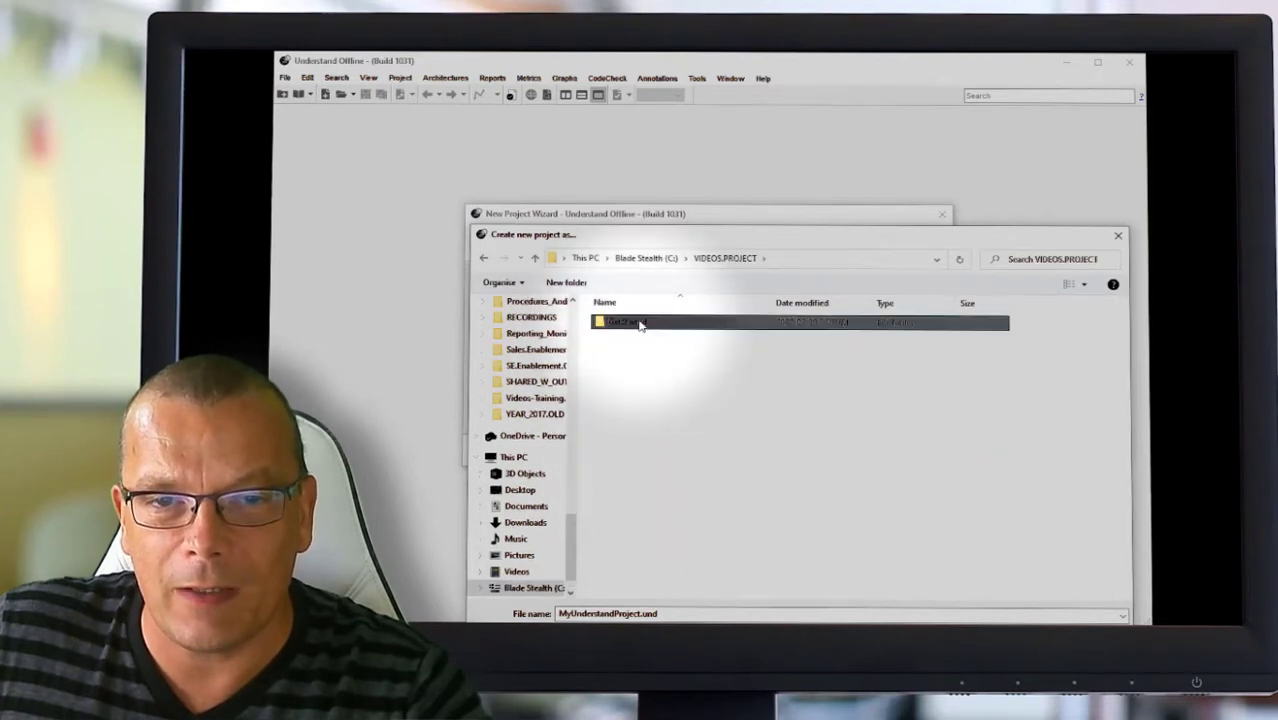
pyautogui.doubleClick(639, 322)
# Step: Name the project file GetStarted.und and confirm the location
pyautogui.click(636, 612)
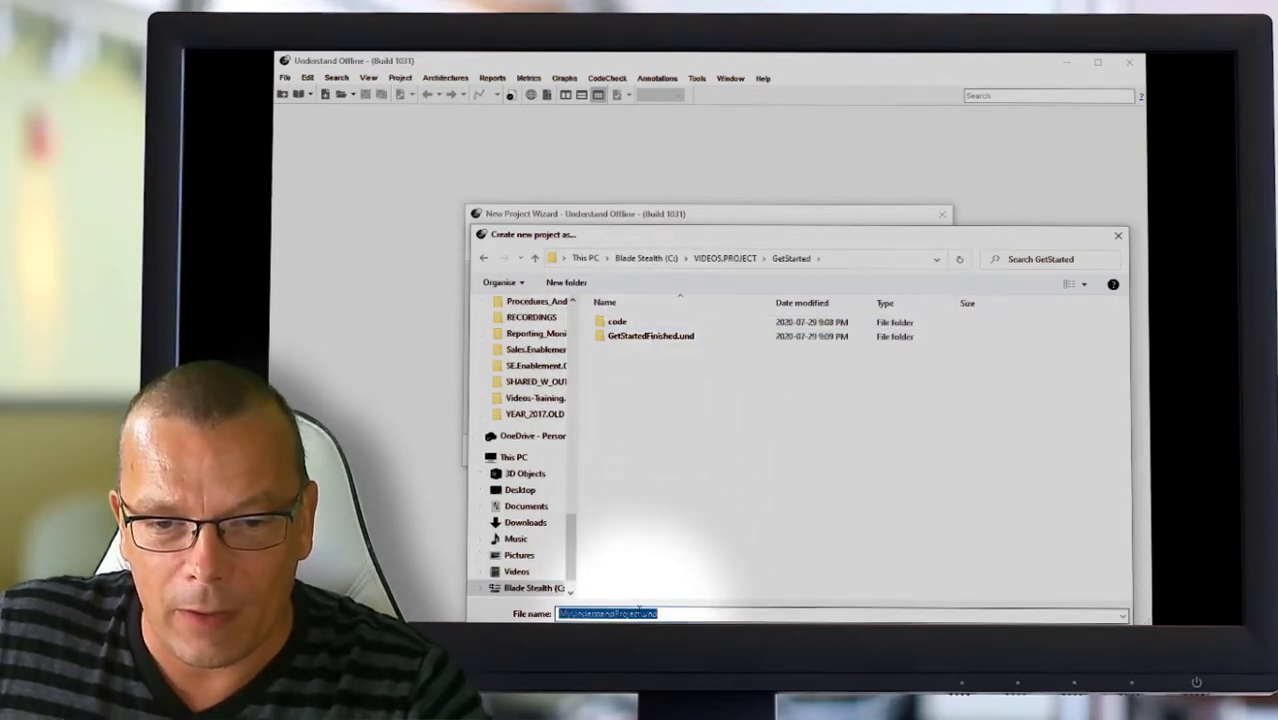
pyautogui.moveTo(640, 612); pyautogui.dragTo(522, 609)
pyautogui.write('t')
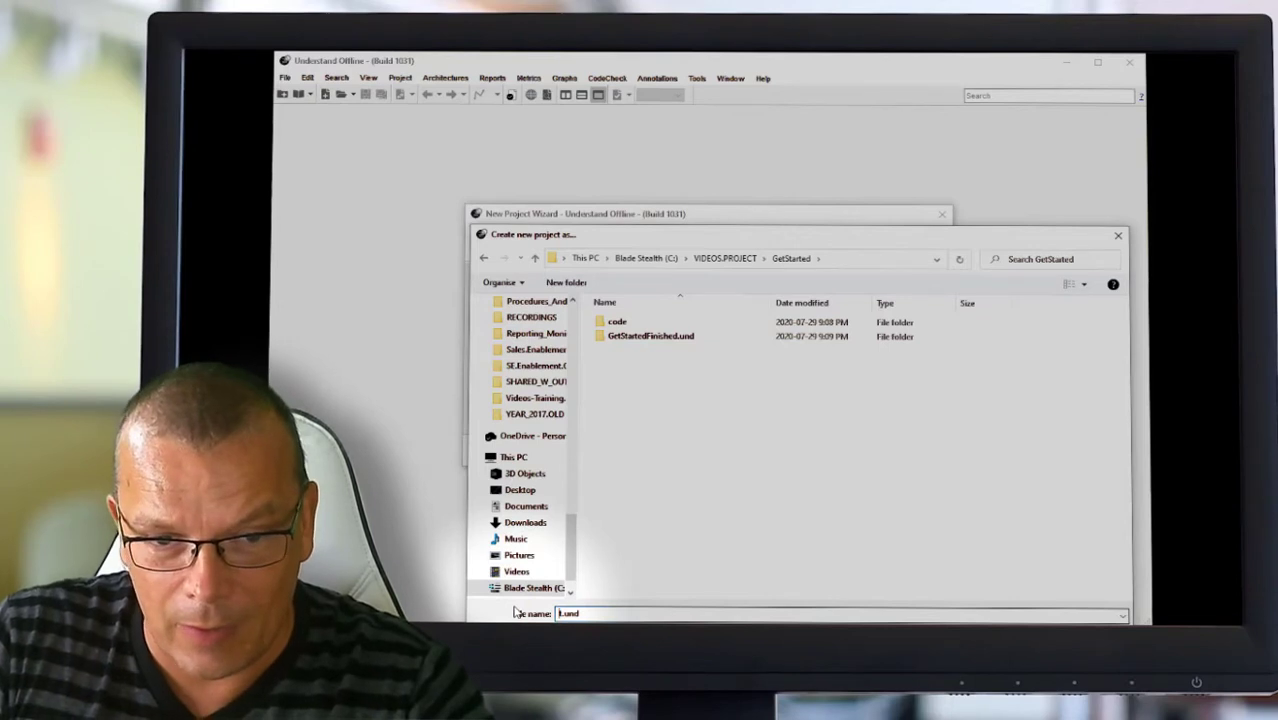
pyautogui.write('GetStar')
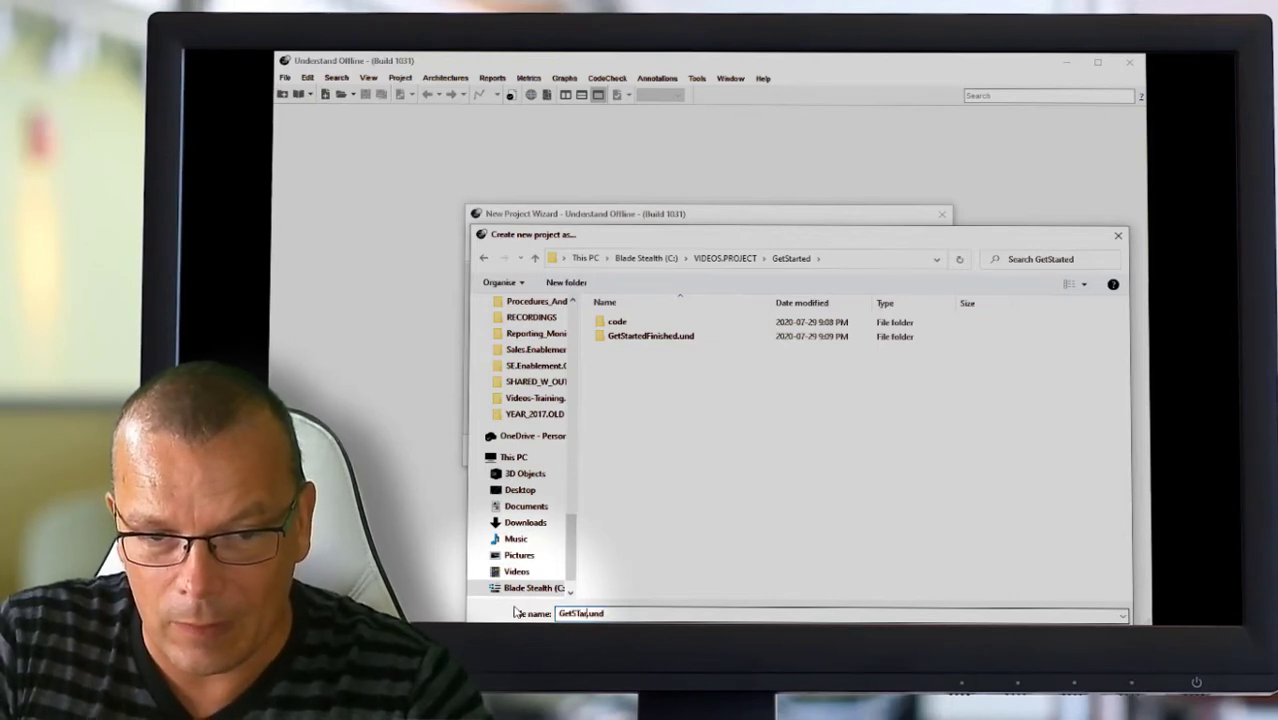
pyautogui.write('ted')
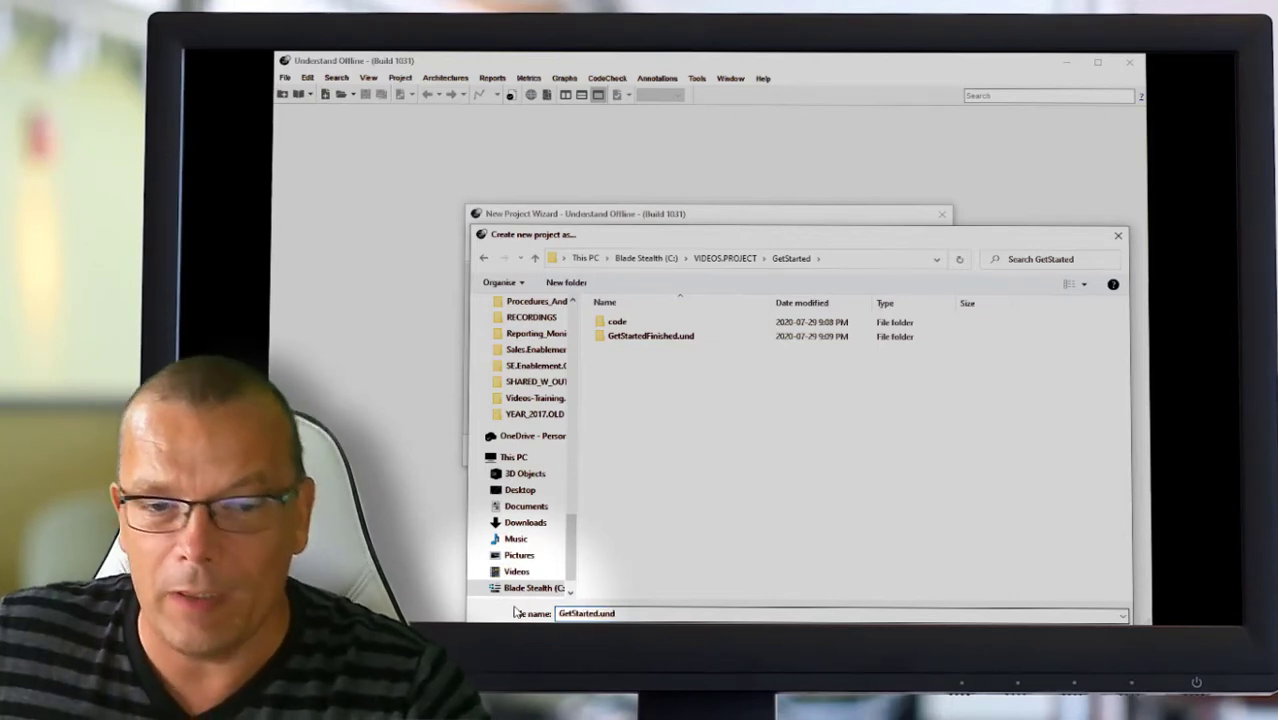
pyautogui.press('Return')
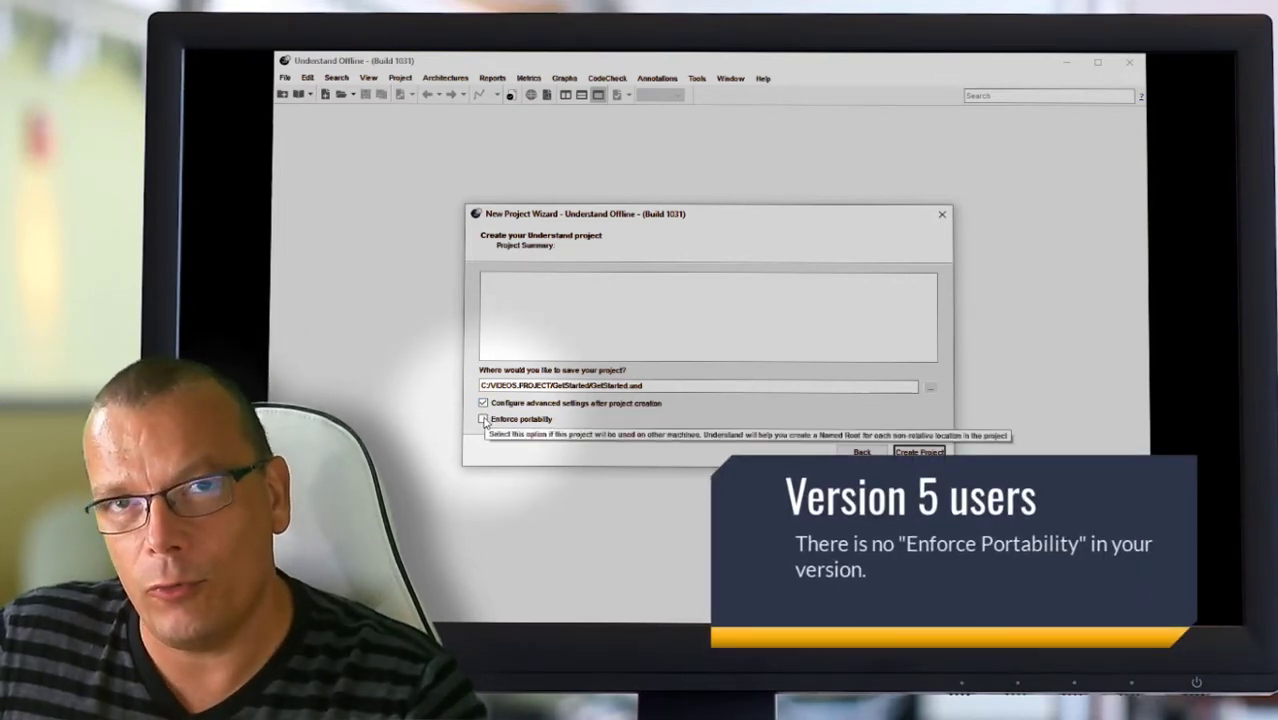
# Step: Enable Enforce portability and create the GetStarted.und project
pyautogui.click(484, 420)
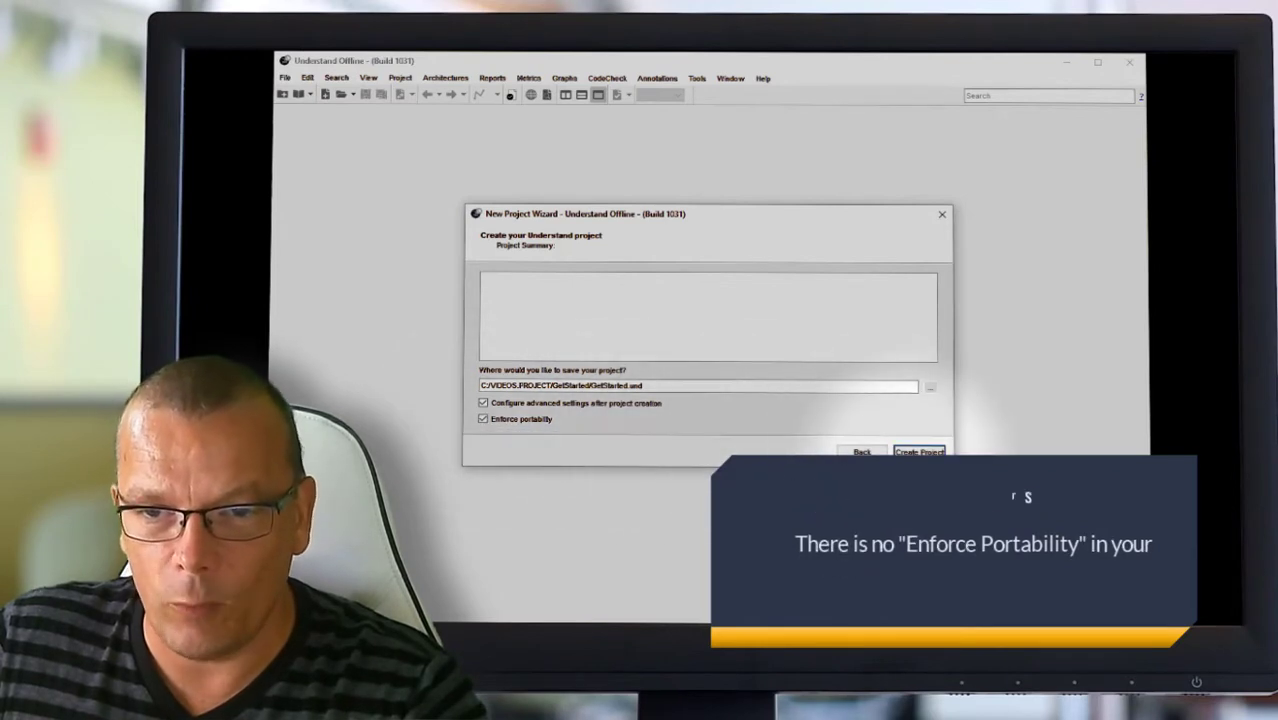
pyautogui.click(917, 452)
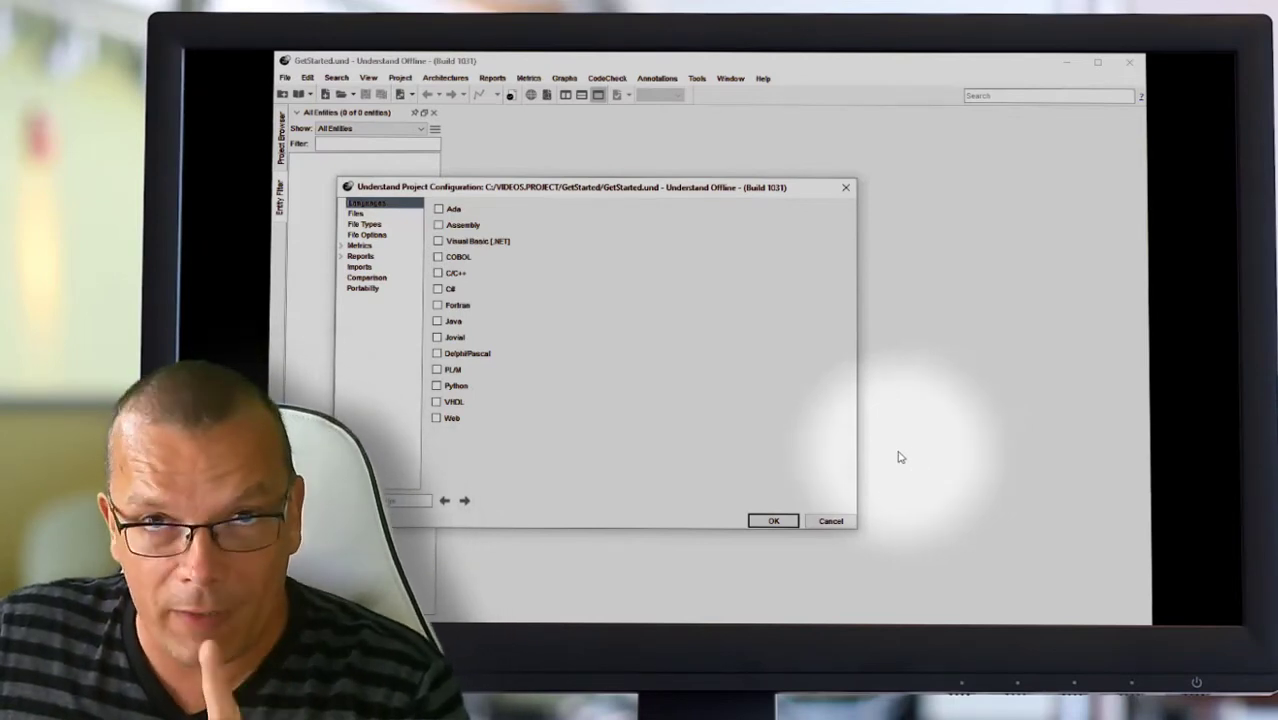
# Step: Cancel the initial configuration and reopen it via Project > Configure Project
pyautogui.click(833, 521)
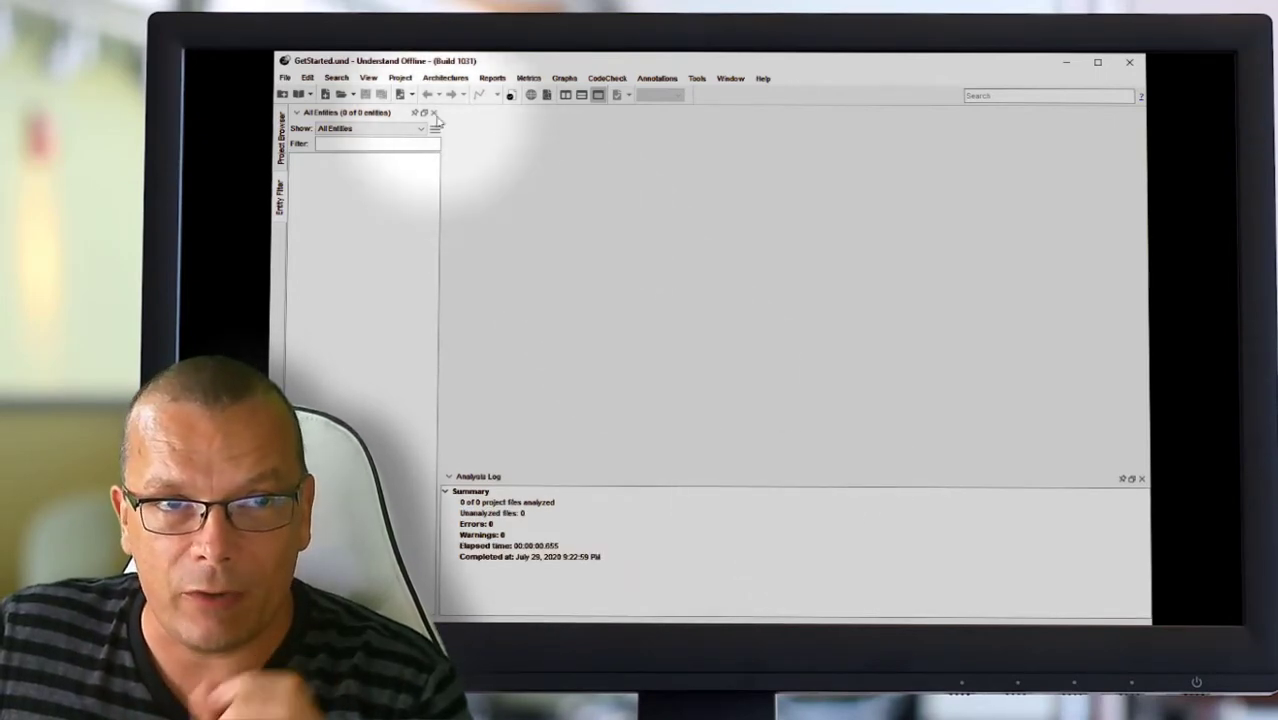
pyautogui.click(399, 78)
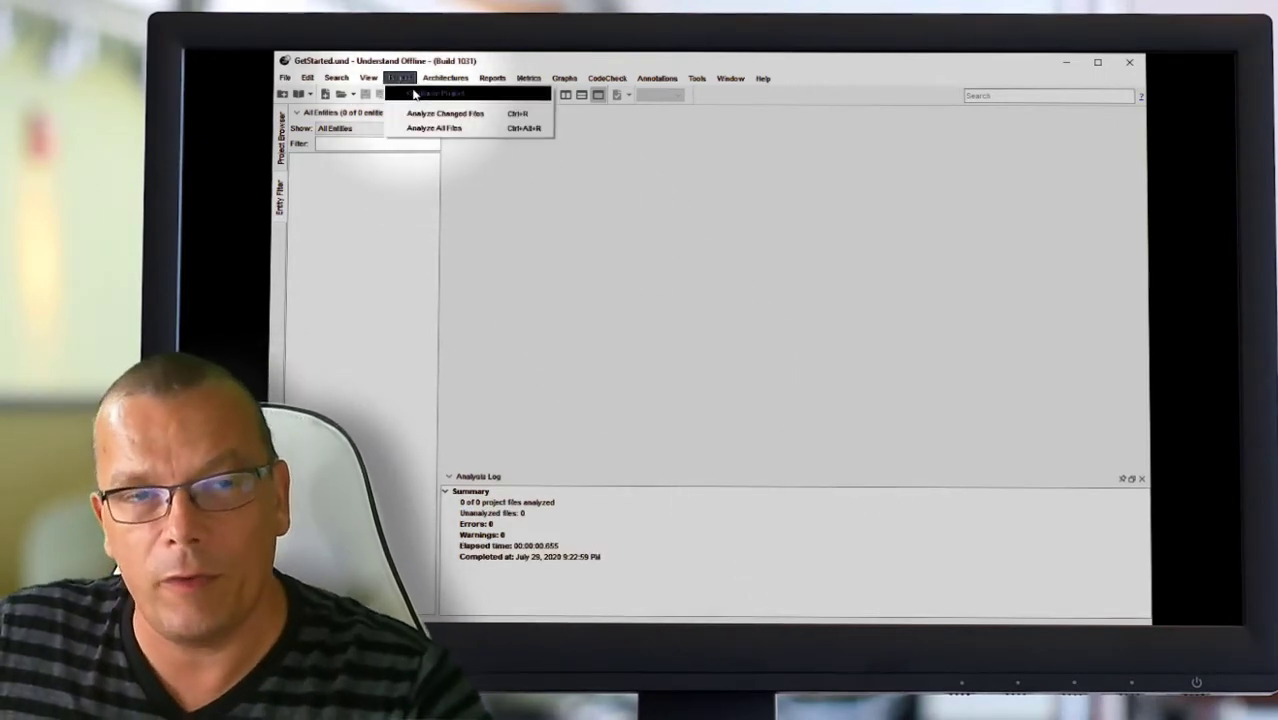
pyautogui.click(414, 94)
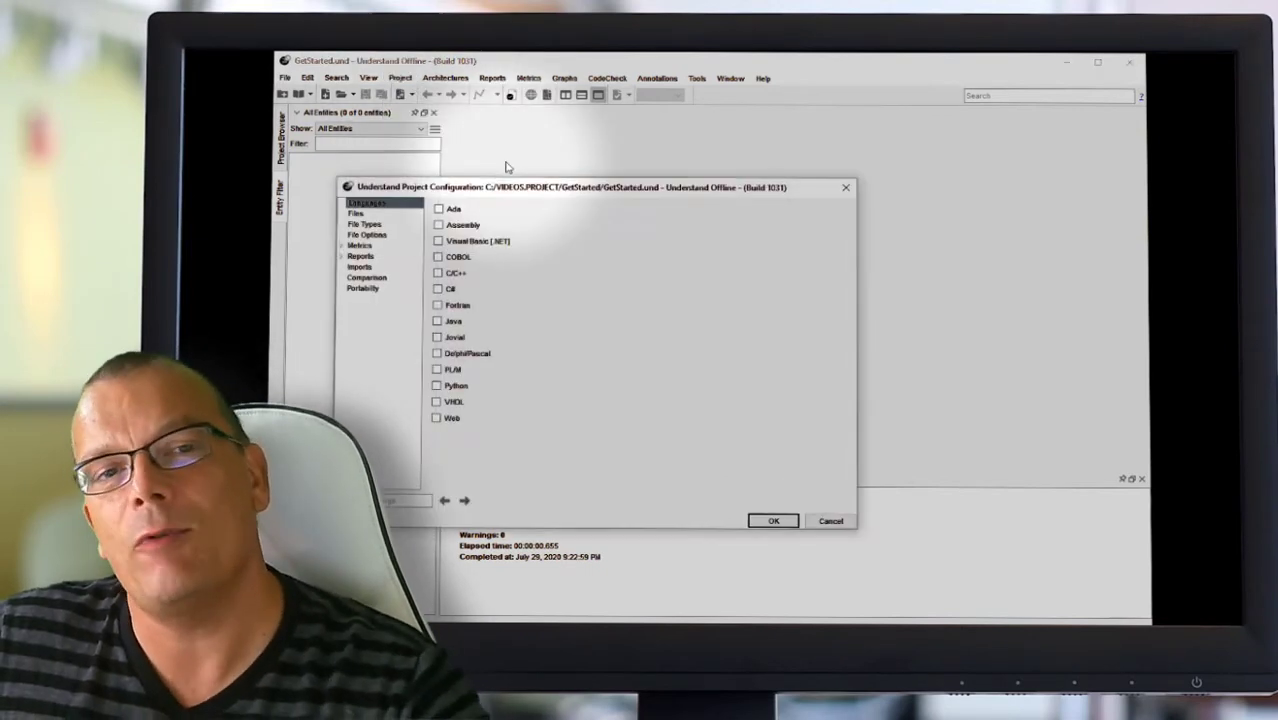
pyautogui.moveTo(555, 191); pyautogui.dragTo(642, 175)
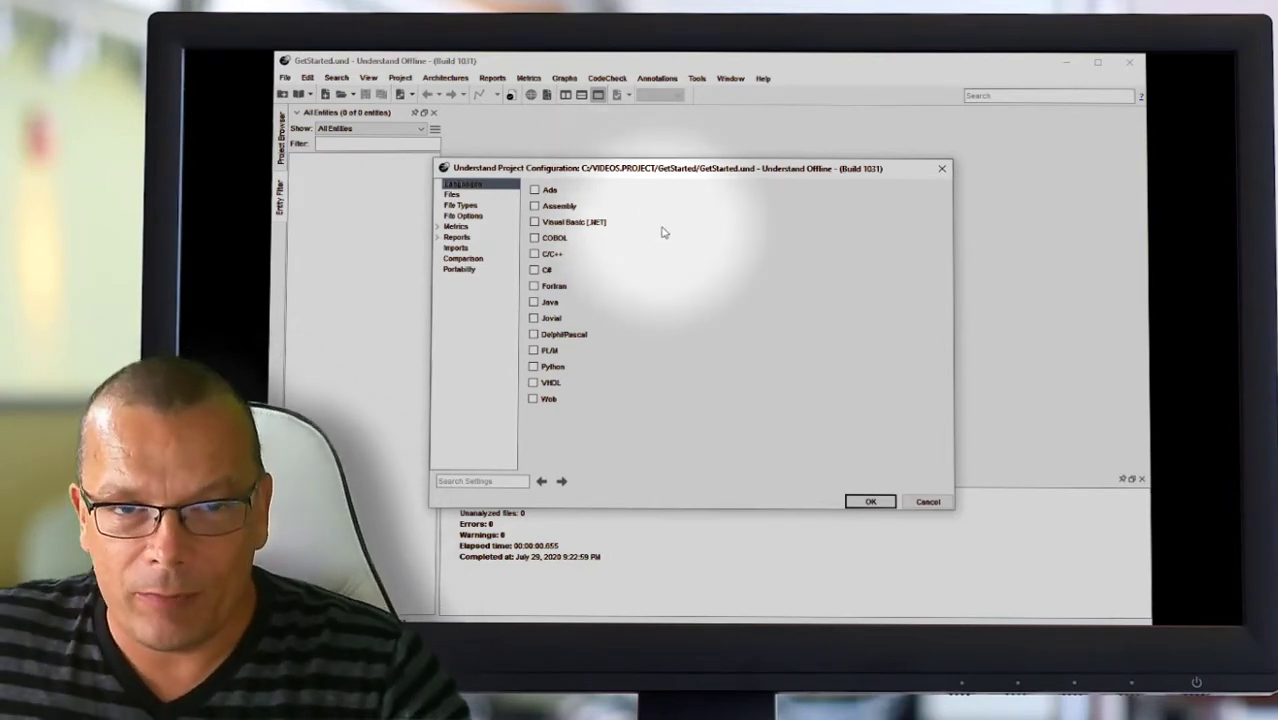
# Step: Enable C/C++ and review C++ Options: Strict analysis, MSVC compiler, x86_64 target
pyautogui.click(535, 254)
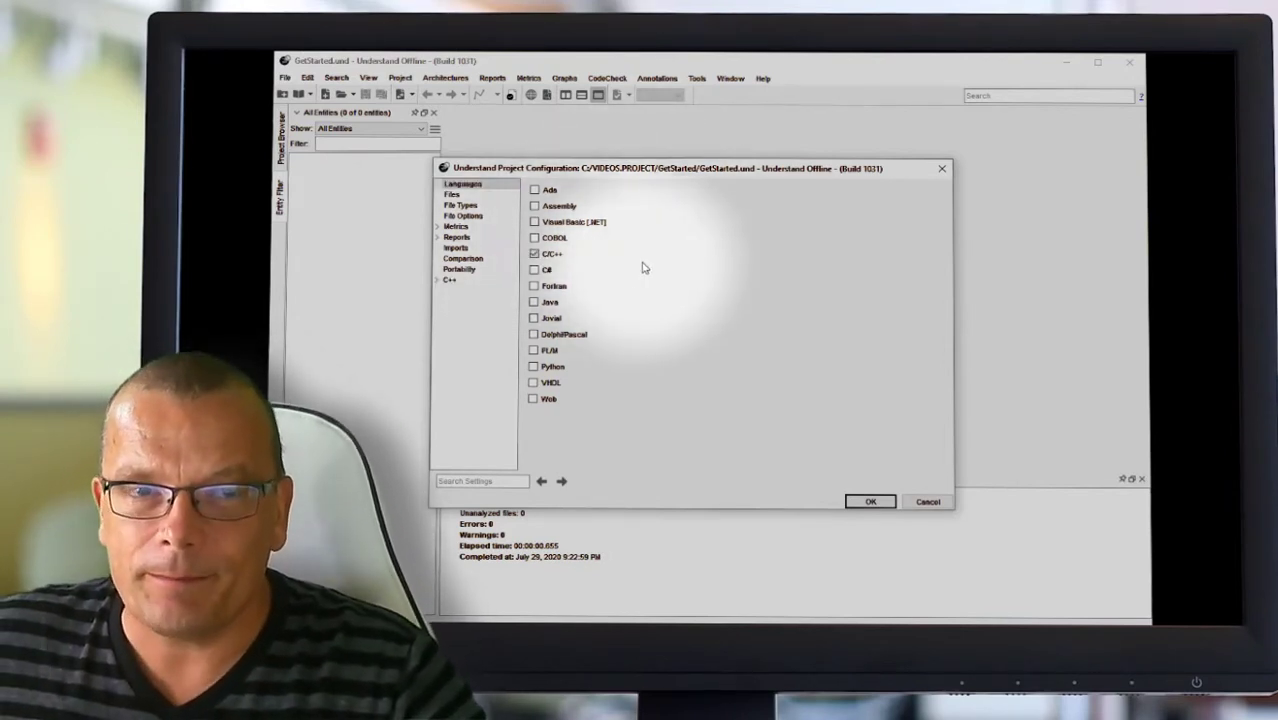
pyautogui.doubleClick(450, 281)
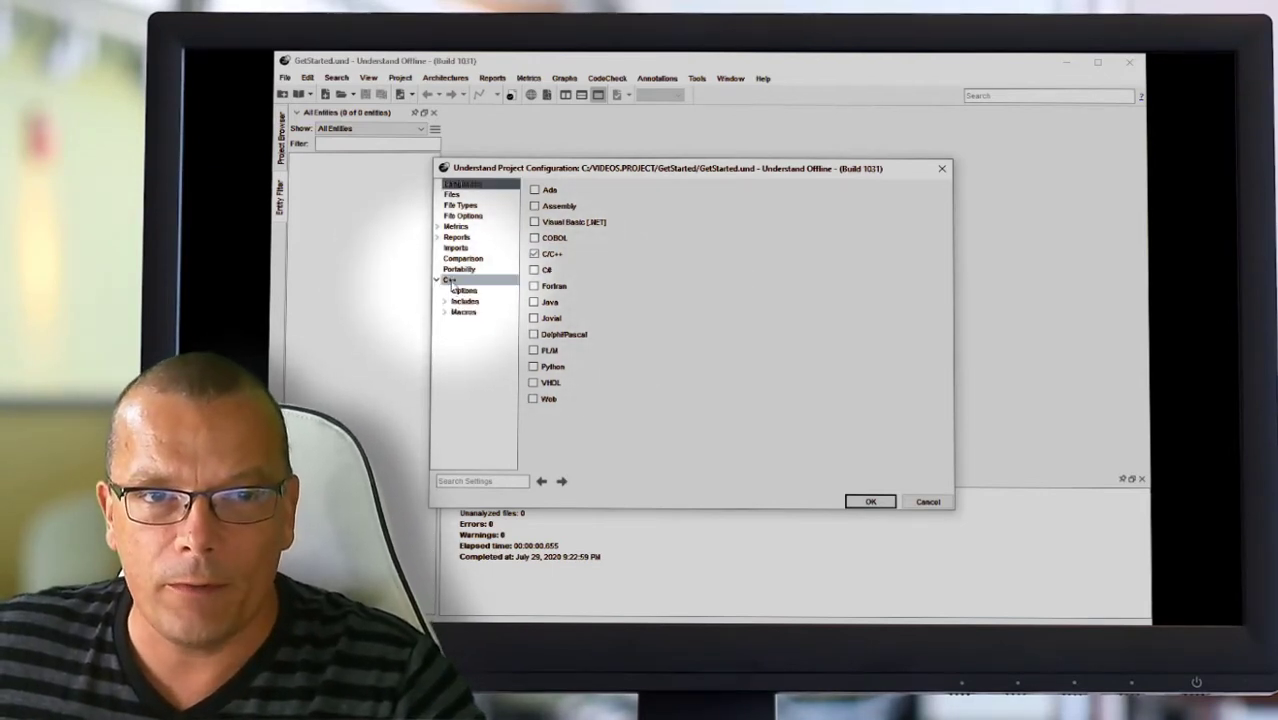
pyautogui.click(462, 290)
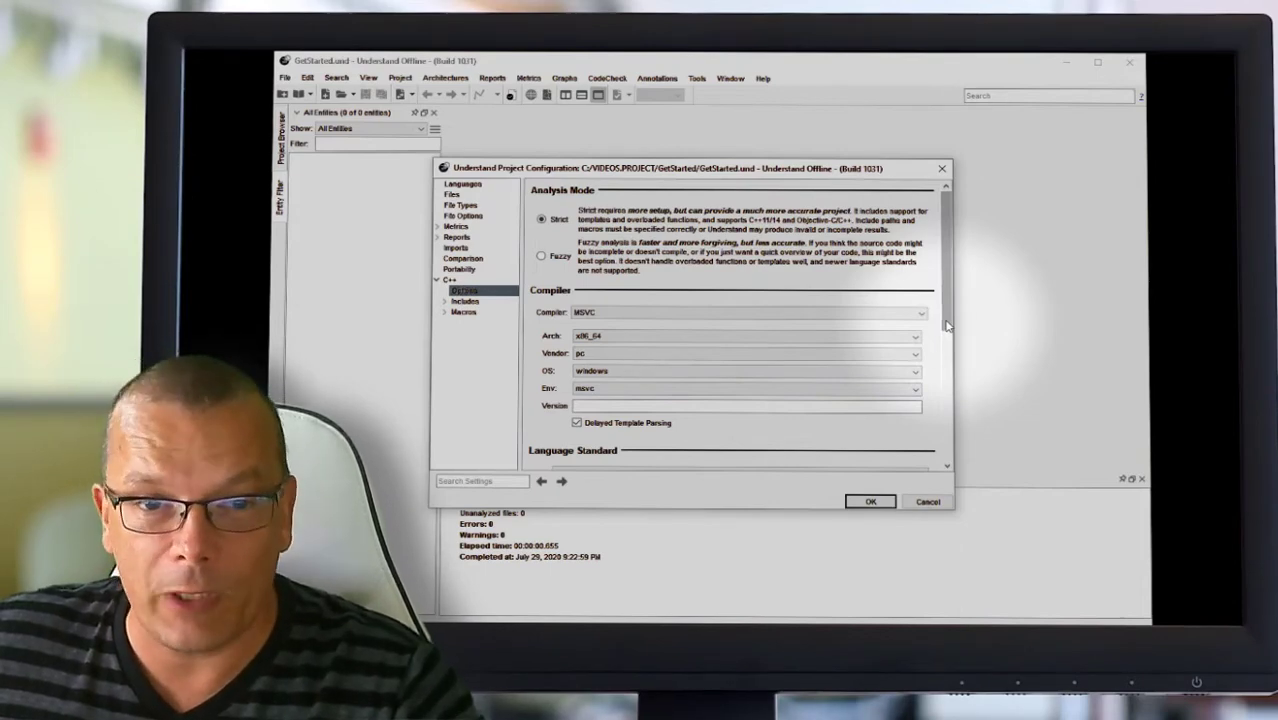
pyautogui.moveTo(947, 325); pyautogui.dragTo(960, 430)
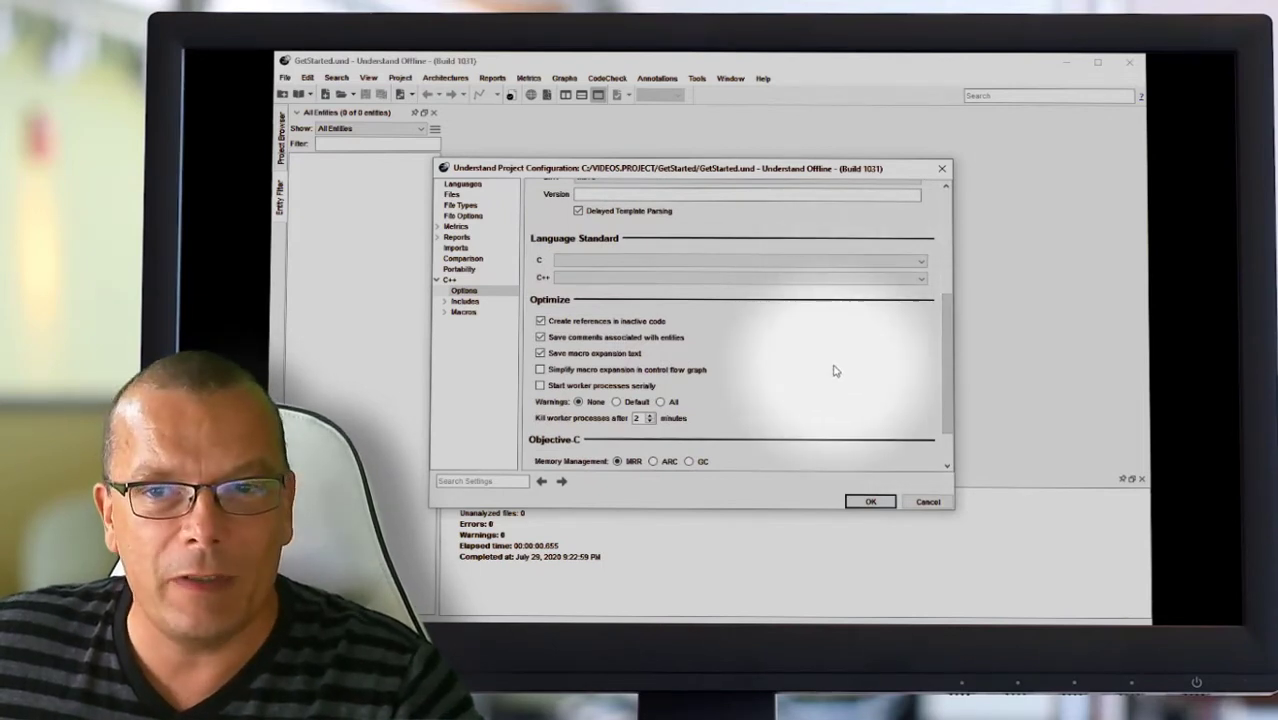
pyautogui.scroll(4, 765, 273)
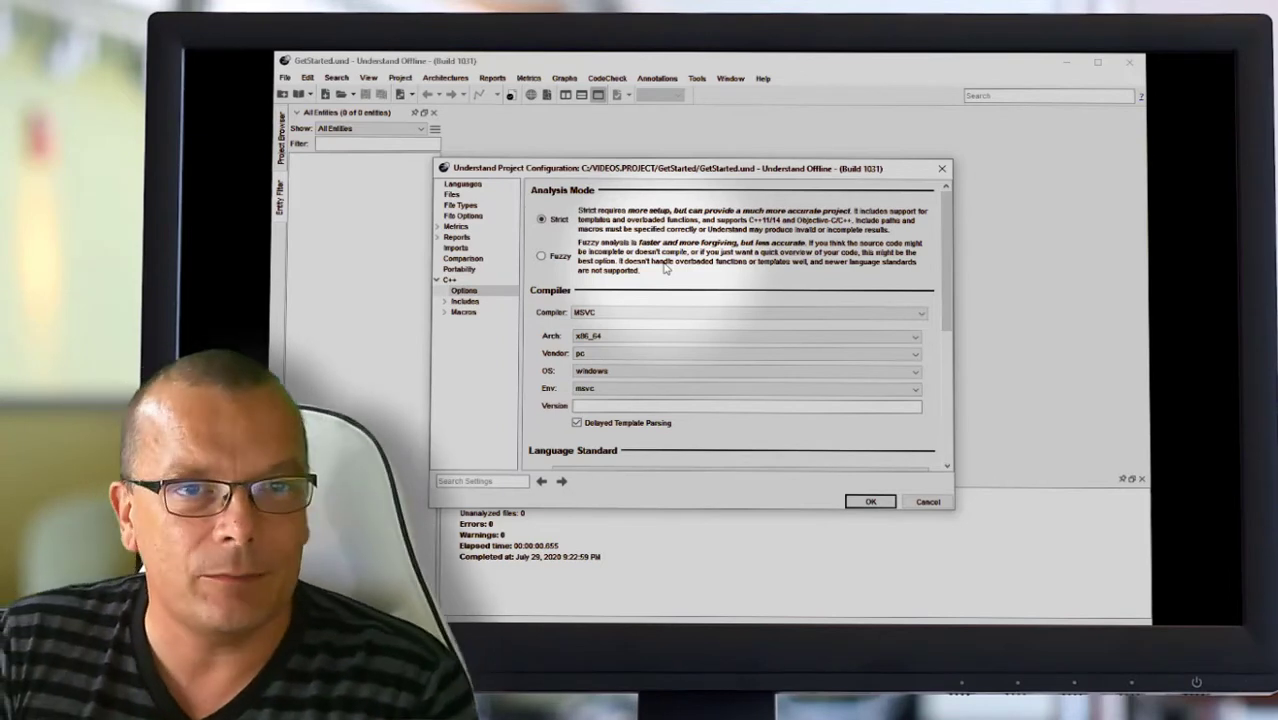
# Step: Add function.cpp and main.cpp from the code folder to the project files
pyautogui.click(472, 196)
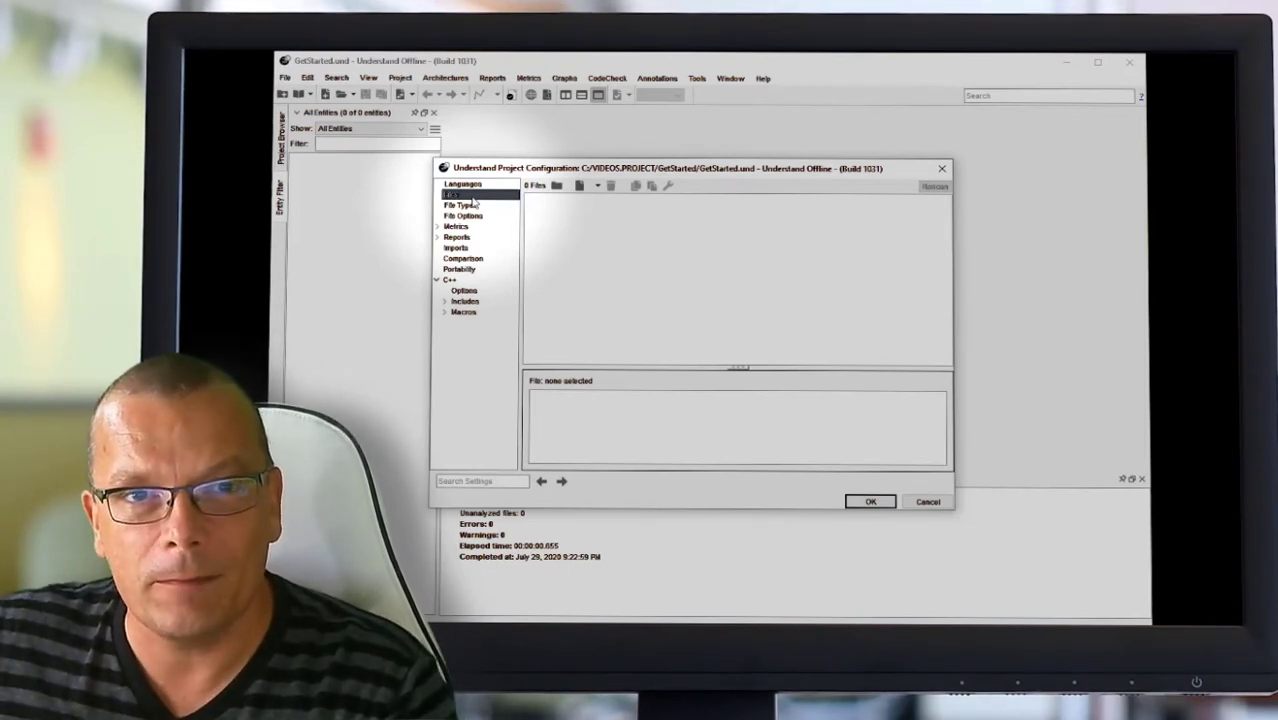
pyautogui.click(597, 187)
pyautogui.click(580, 188)
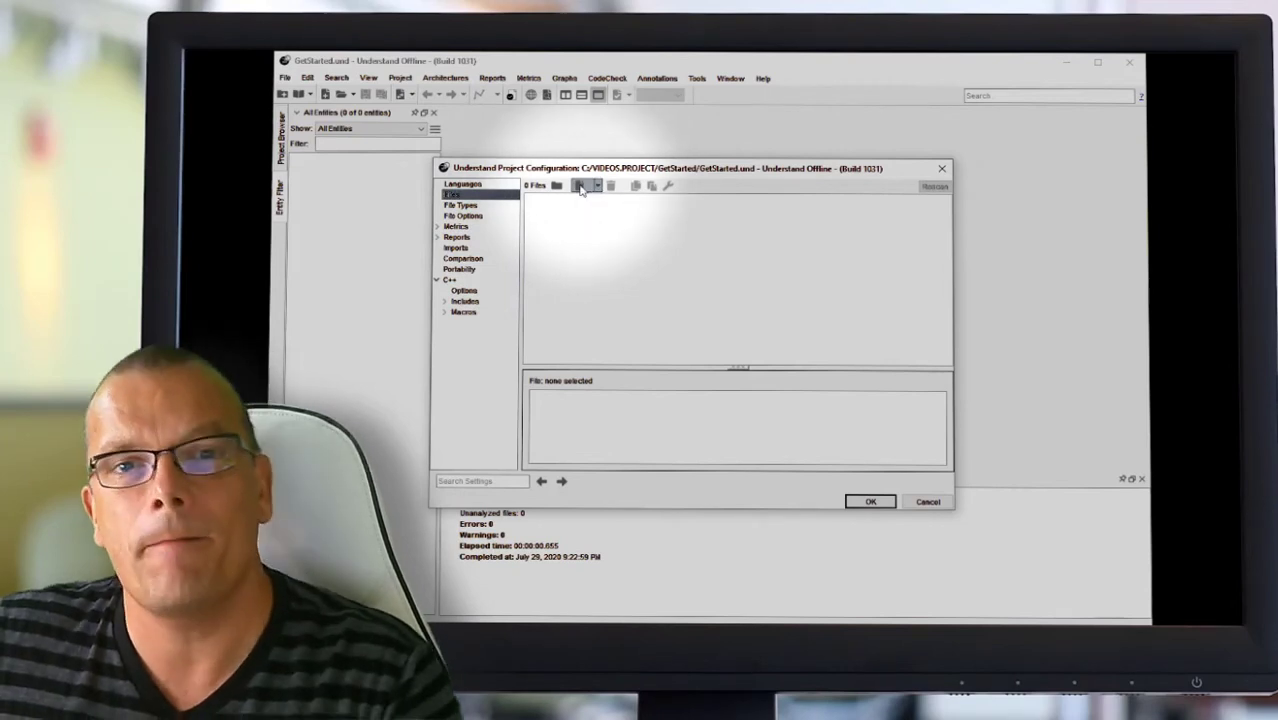
pyautogui.doubleClick(702, 276)
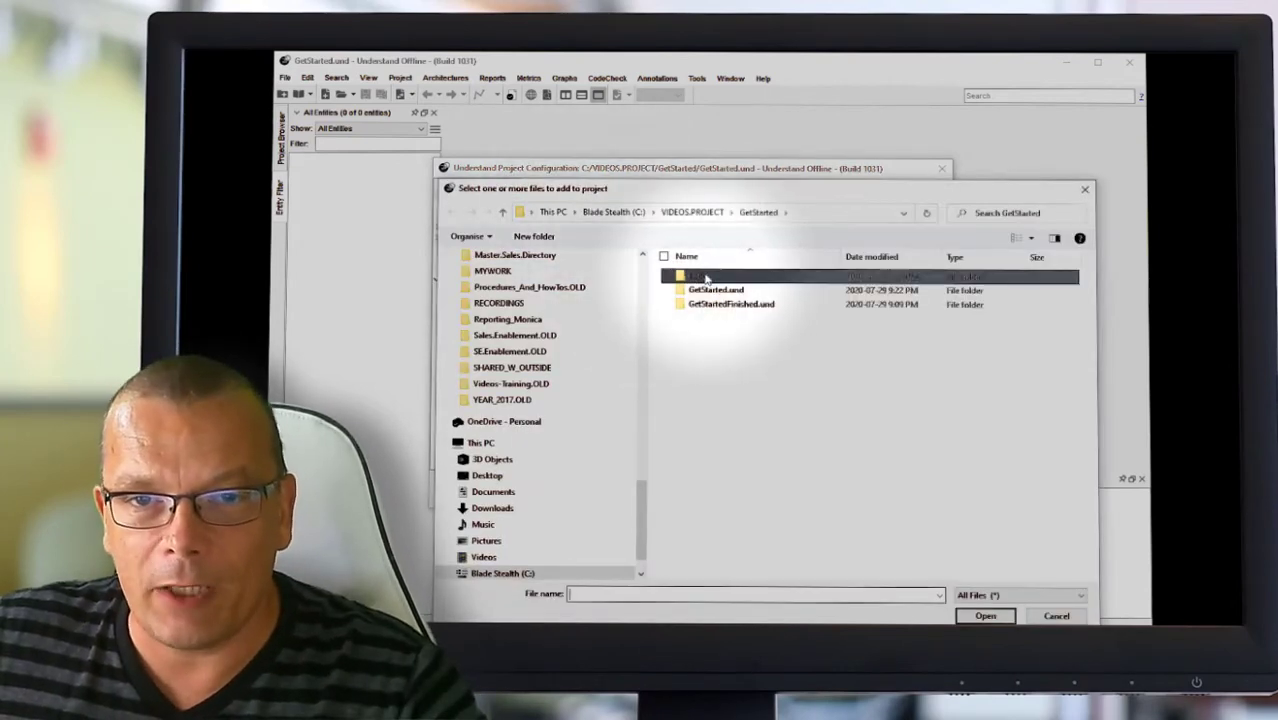
pyautogui.moveTo(742, 322); pyautogui.dragTo(690, 287)
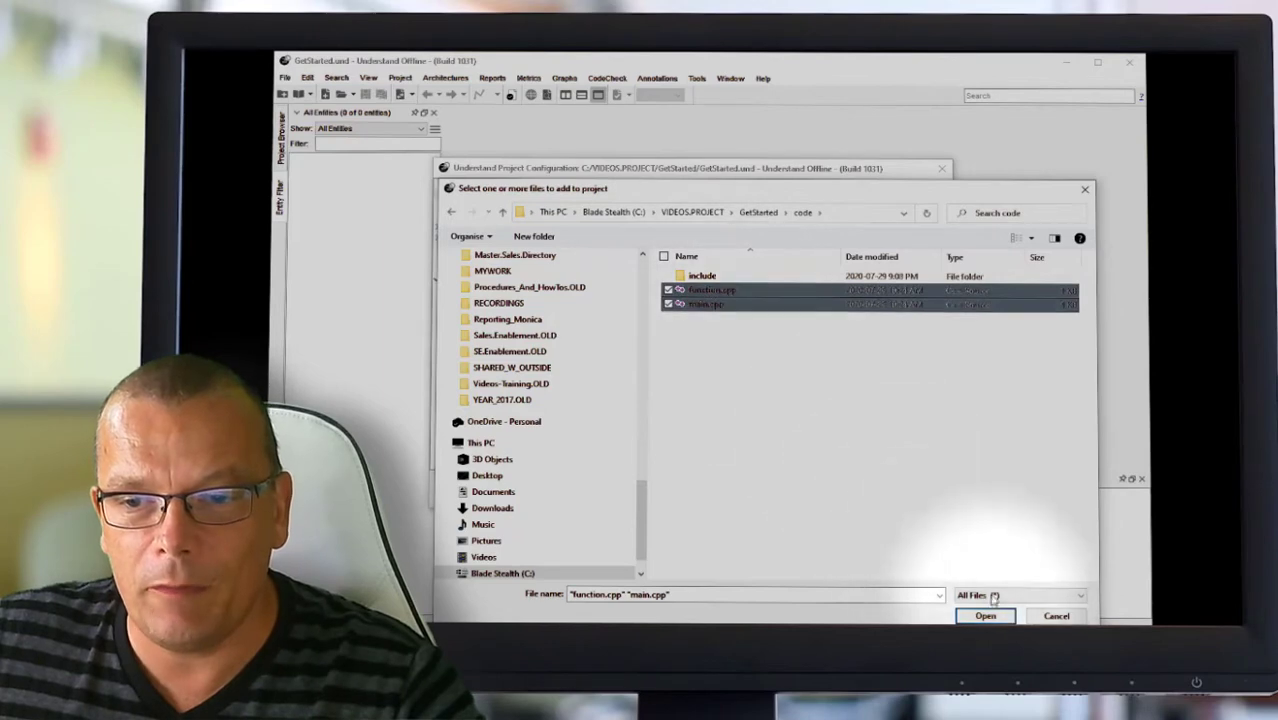
pyautogui.click(1000, 617)
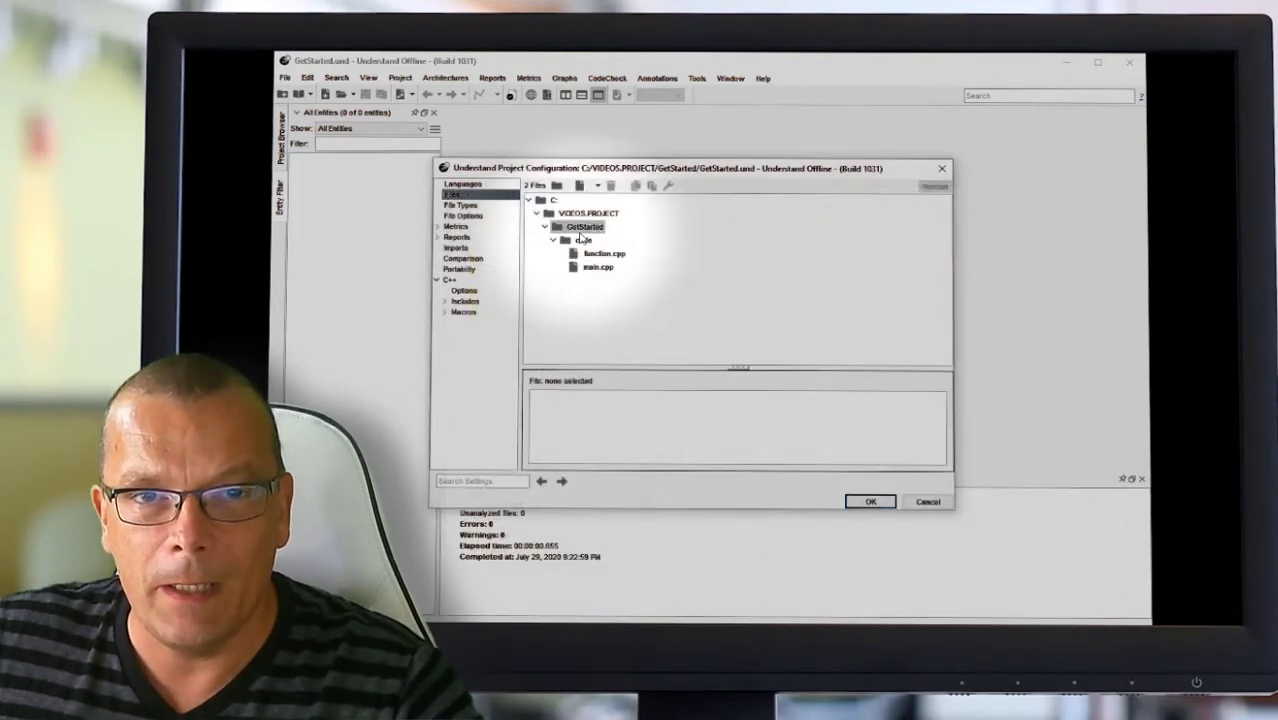
# Step: Add the include folder to the project files as well
pyautogui.click(581, 188)
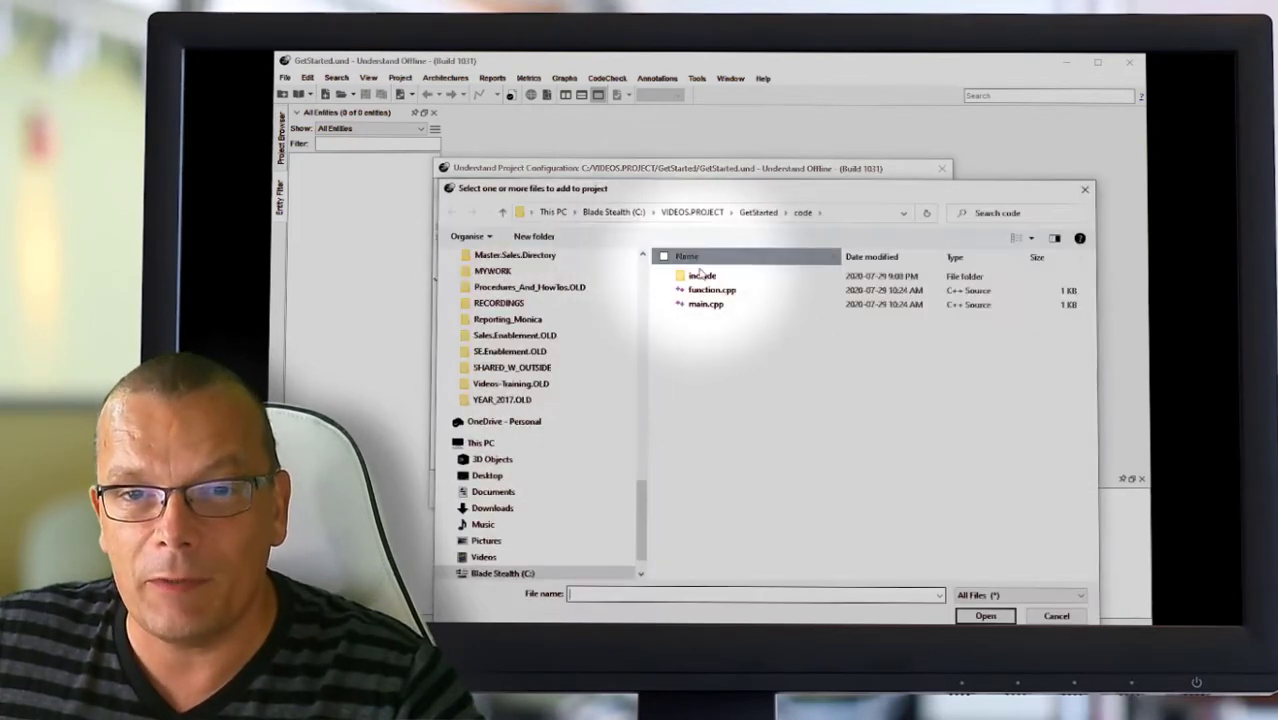
pyautogui.doubleClick(703, 276)
pyautogui.doubleClick(710, 277)
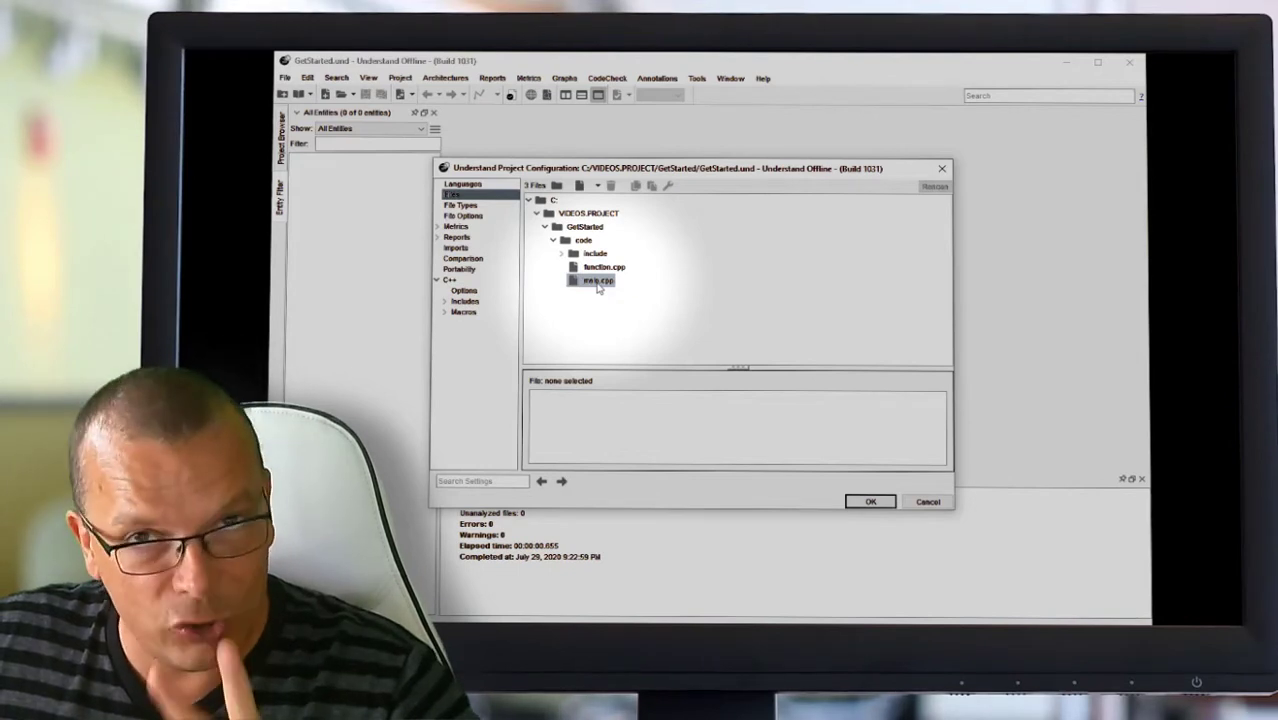
# Step: In C++ Includes, turn off searching project files for includes and isolated header analysis
pyautogui.click(470, 302)
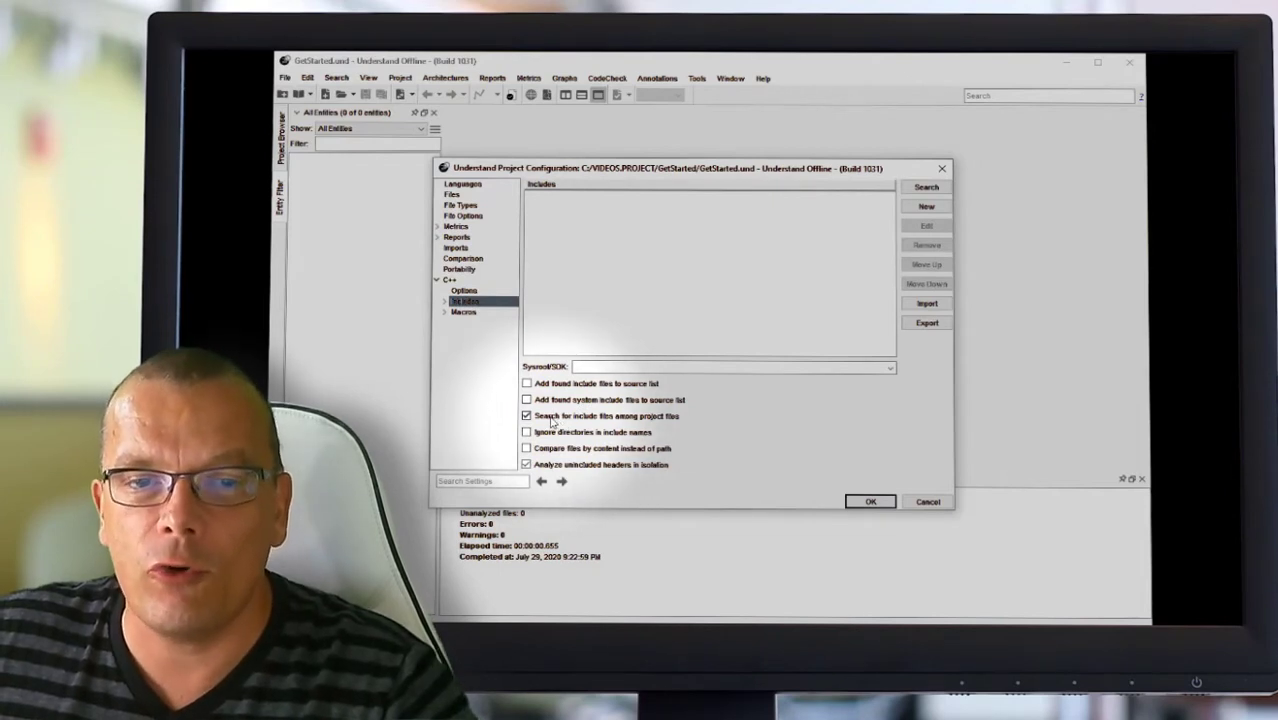
pyautogui.click(630, 418)
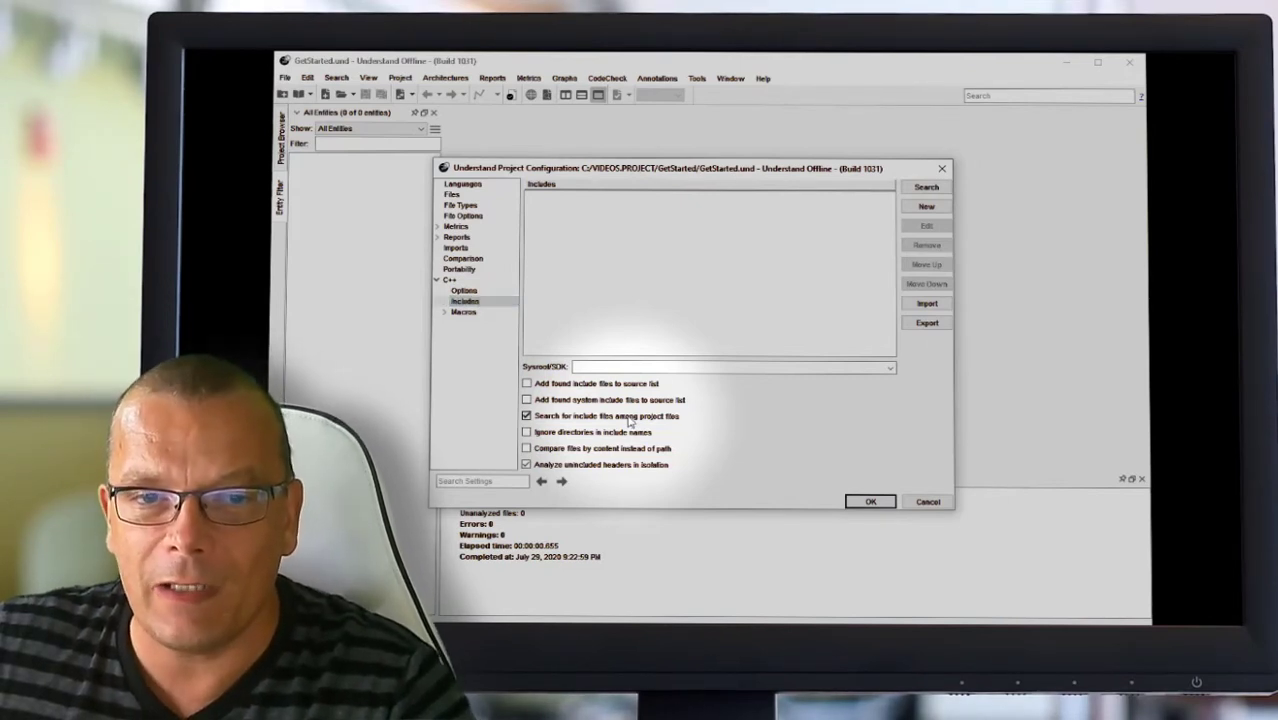
pyautogui.click(620, 467)
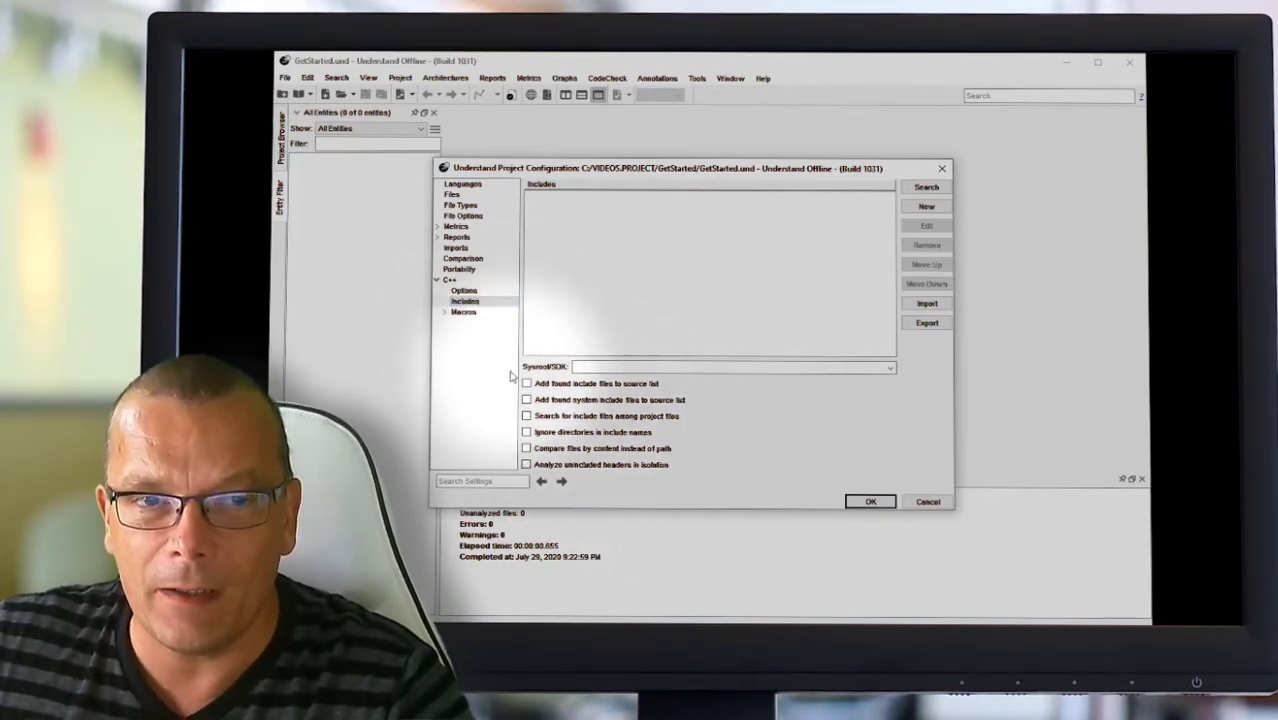
pyautogui.click(468, 301)
pyautogui.click(809, 248)
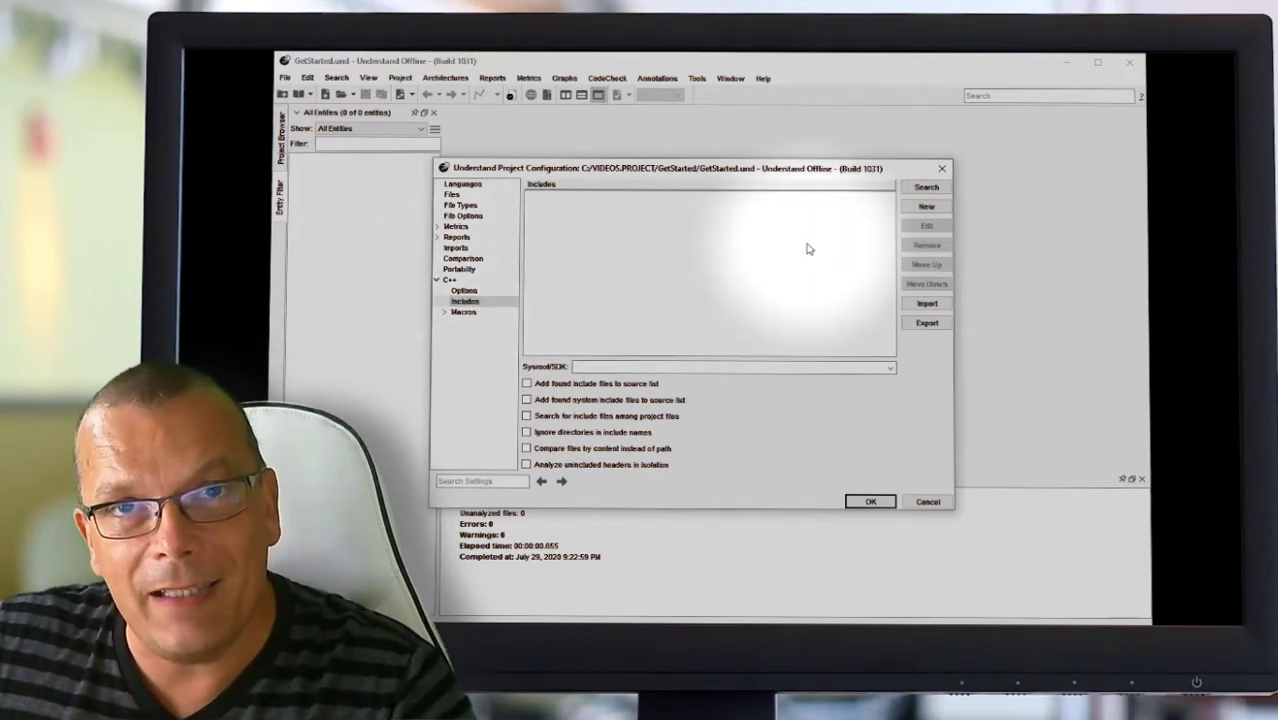
# Step: Add C:\VIDEOS.PROJECT\GetStarted\code\include as an include directory and save the configuration
pyautogui.click(927, 207)
pyautogui.click(860, 357)
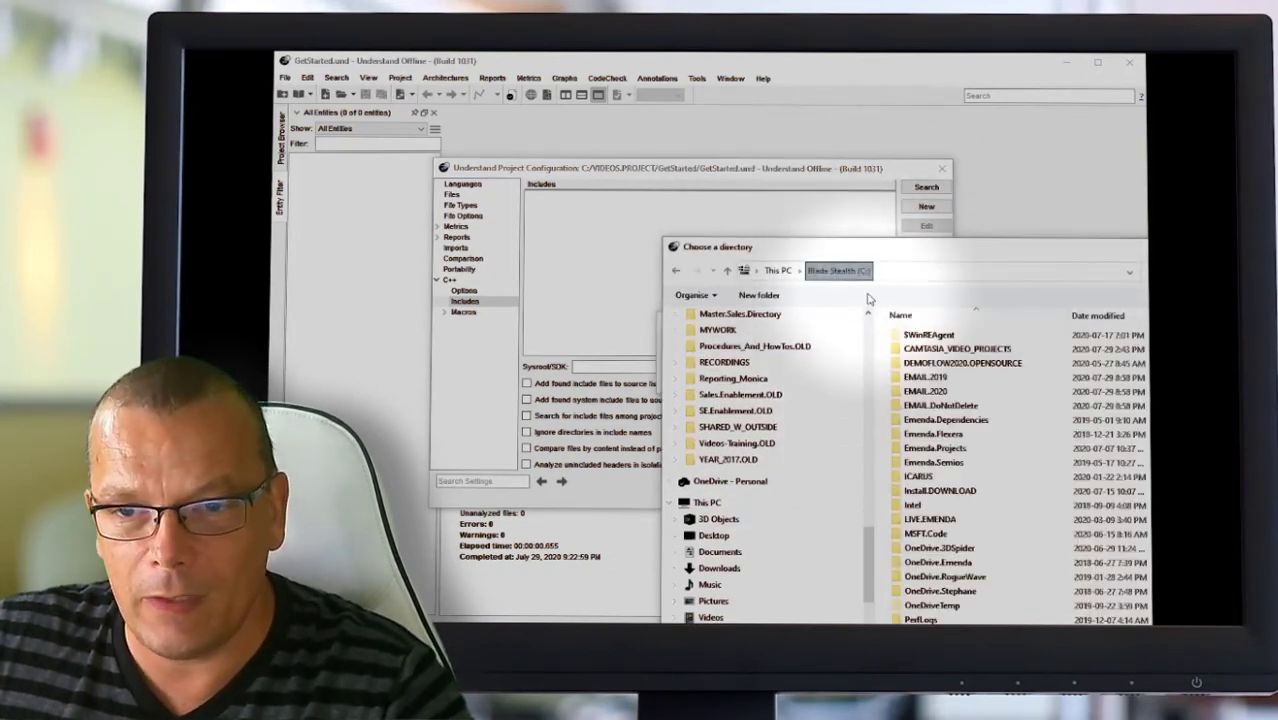
pyautogui.scroll(-1, 956, 567)
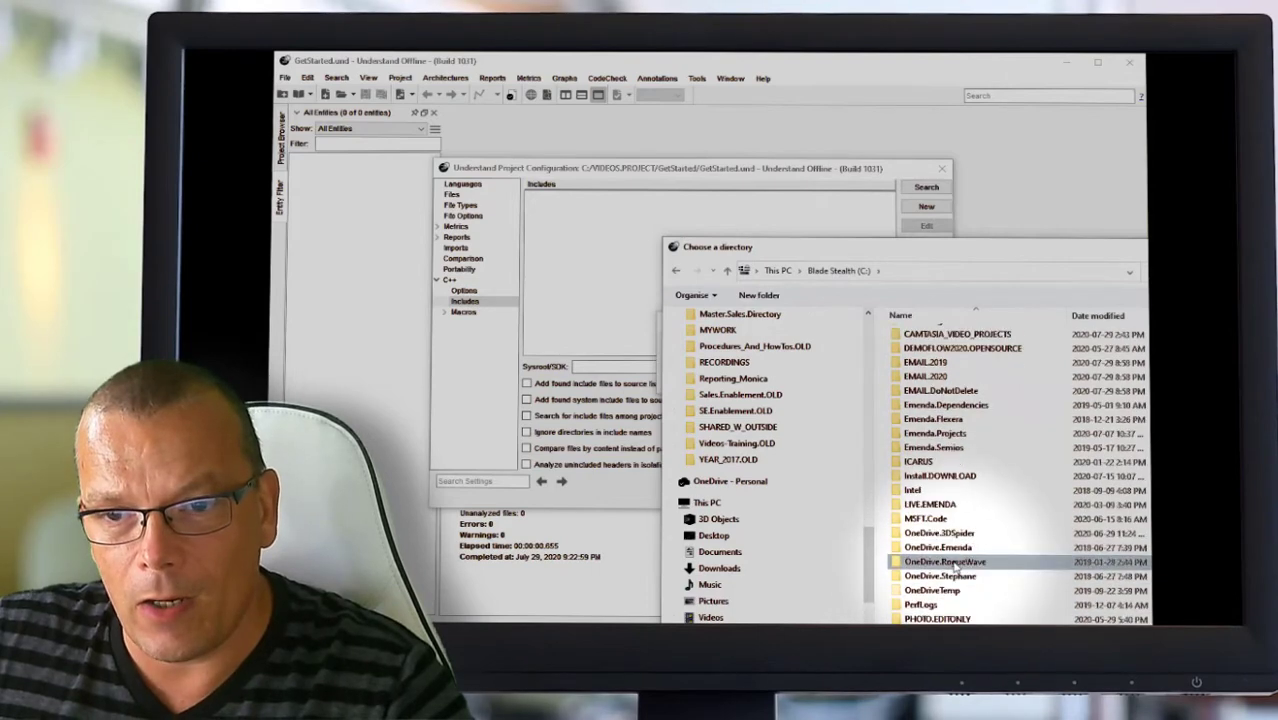
pyautogui.scroll(-5, 956, 567)
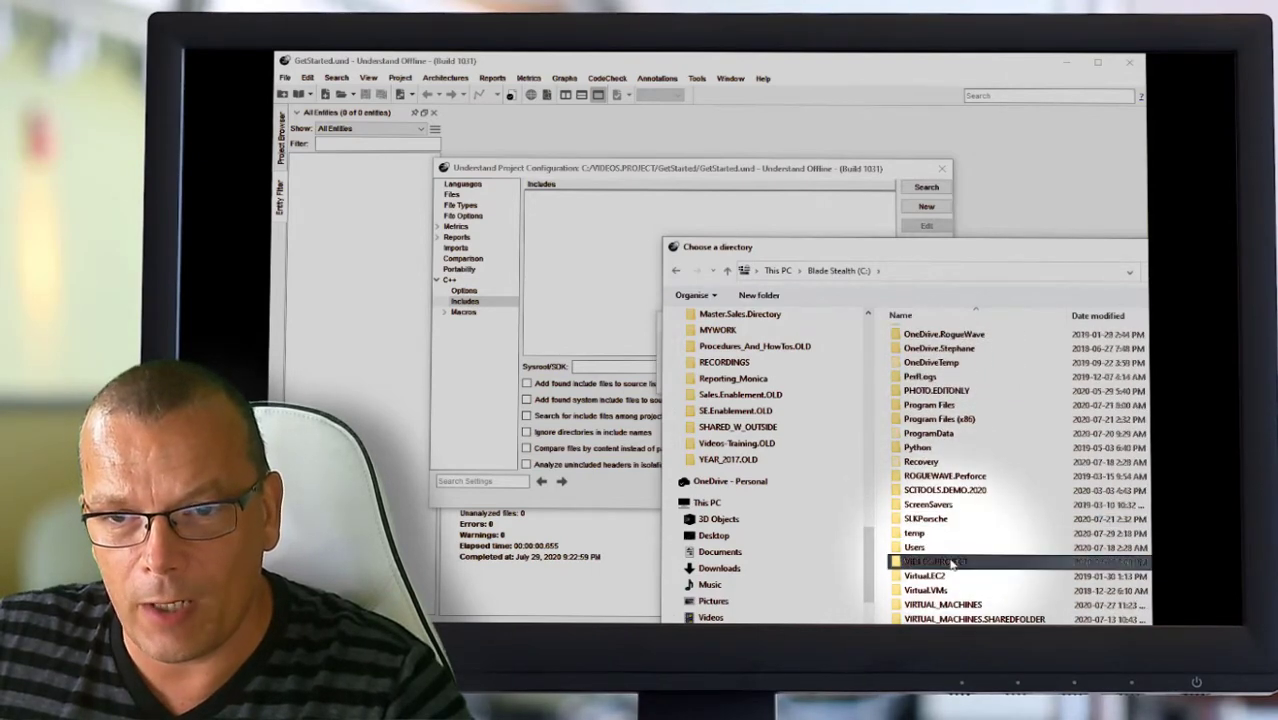
pyautogui.doubleClick(953, 565)
pyautogui.doubleClick(928, 338)
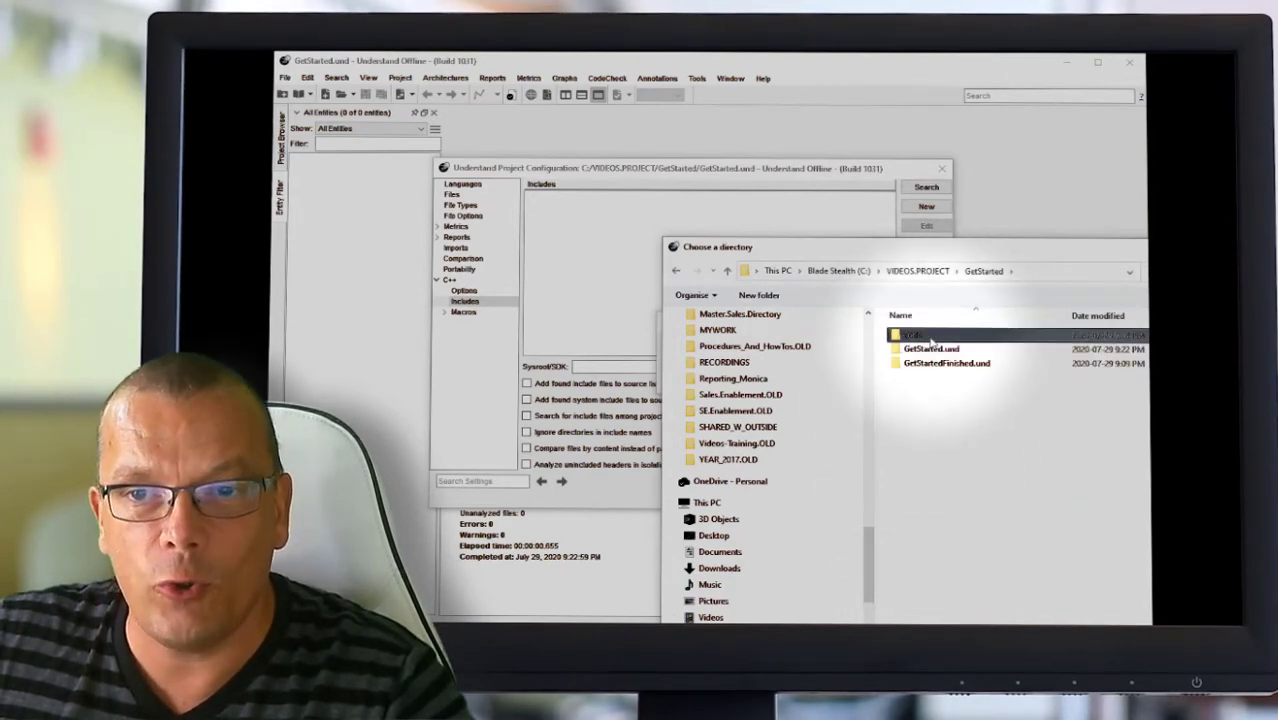
pyautogui.doubleClick(912, 336)
pyautogui.doubleClick(932, 337)
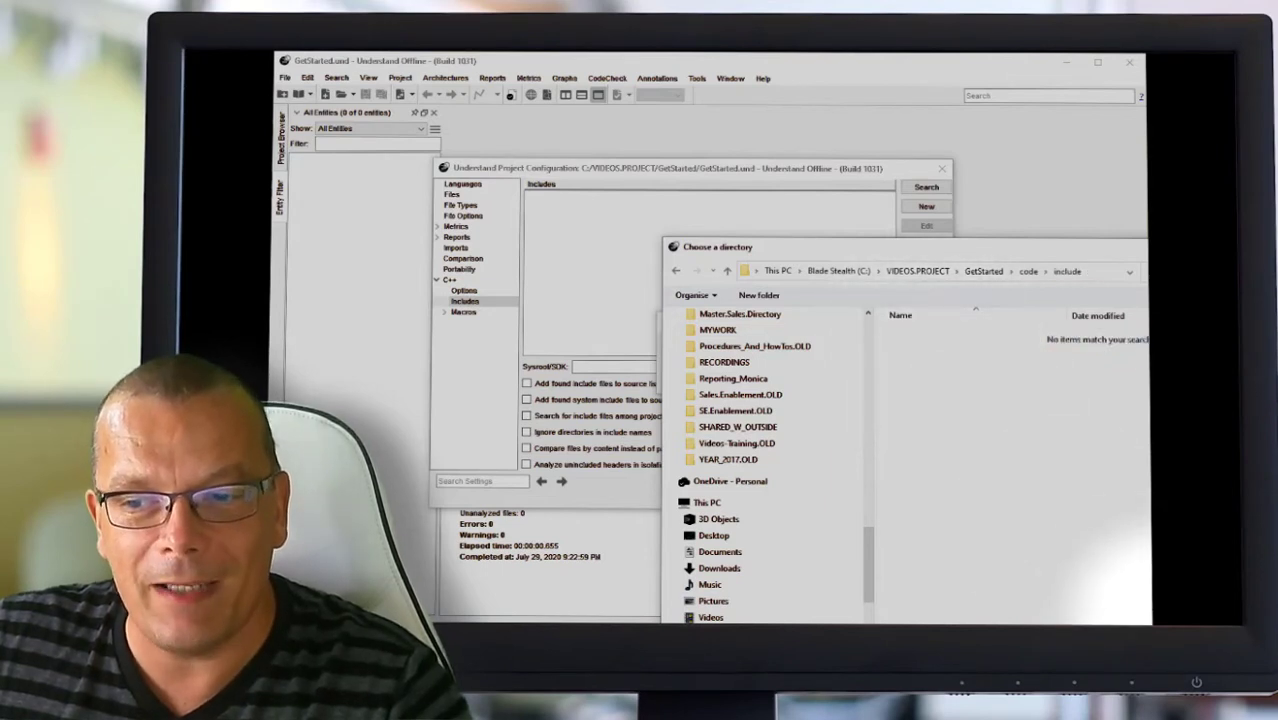
pyautogui.click(1185, 655)
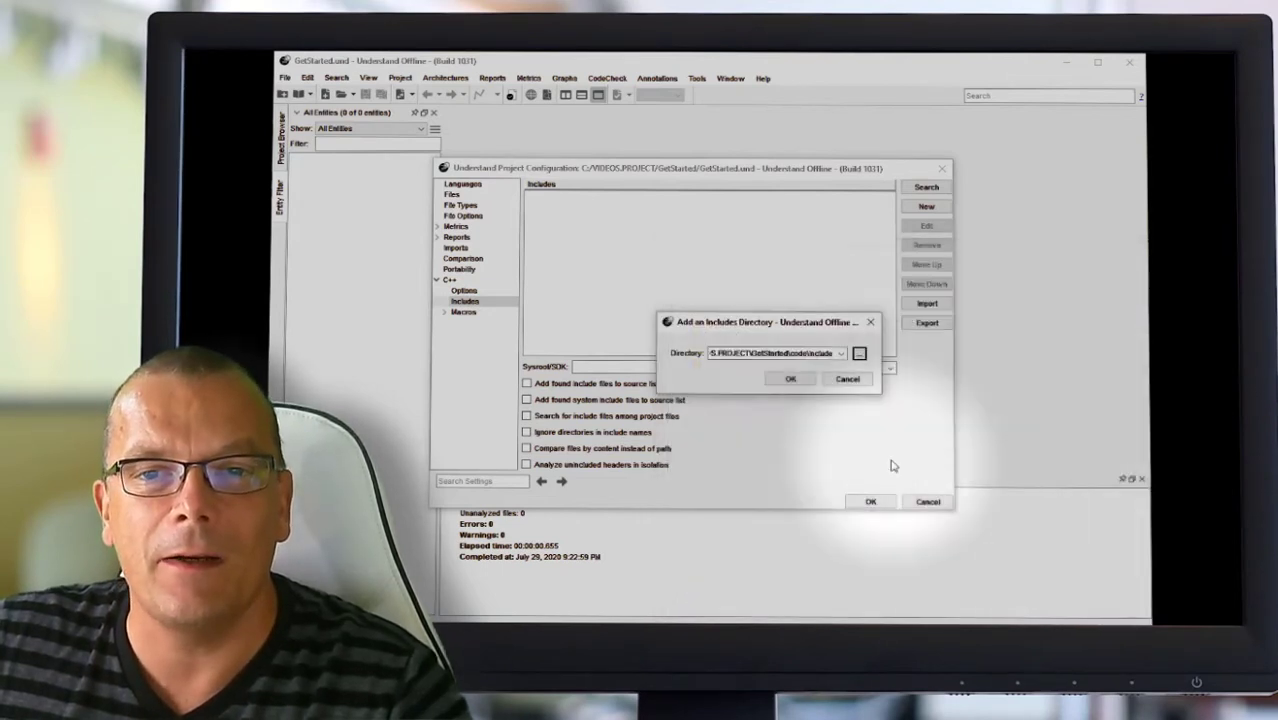
pyautogui.click(789, 378)
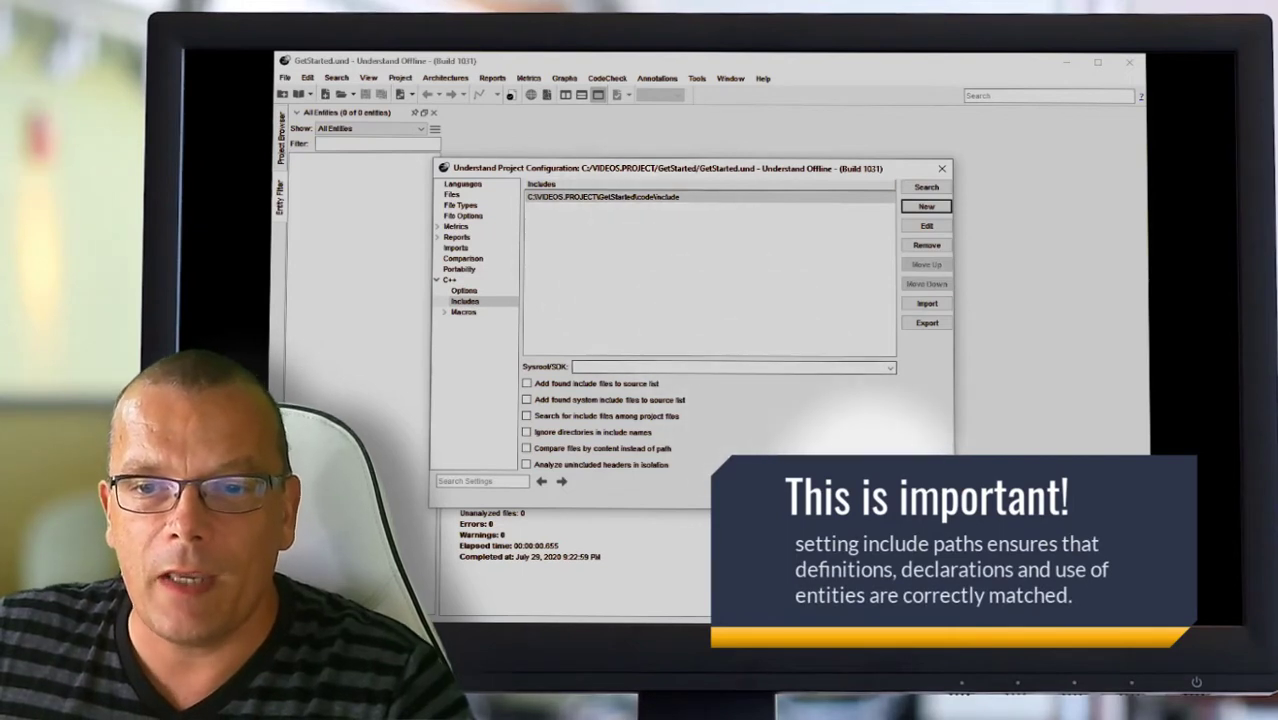
pyautogui.click(857, 495)
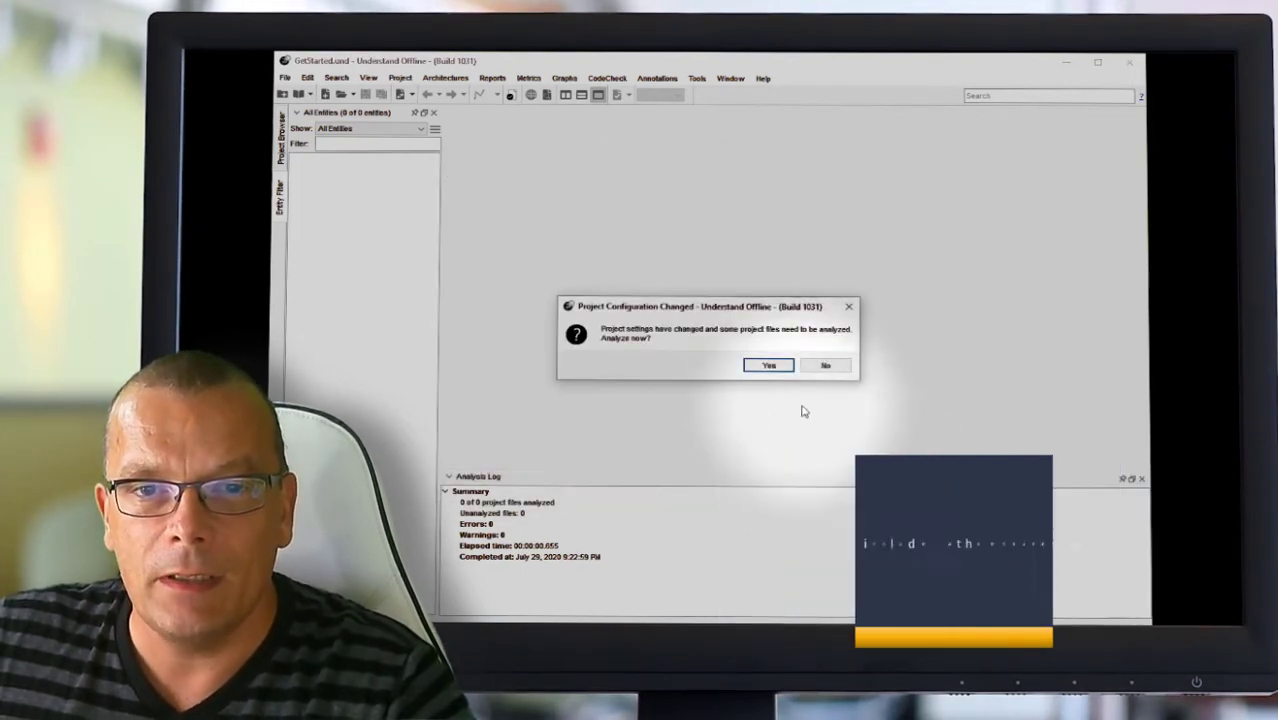
# Step: Re-analyze the project and open function.cpp and main.cpp in the editor
pyautogui.click(780, 369)
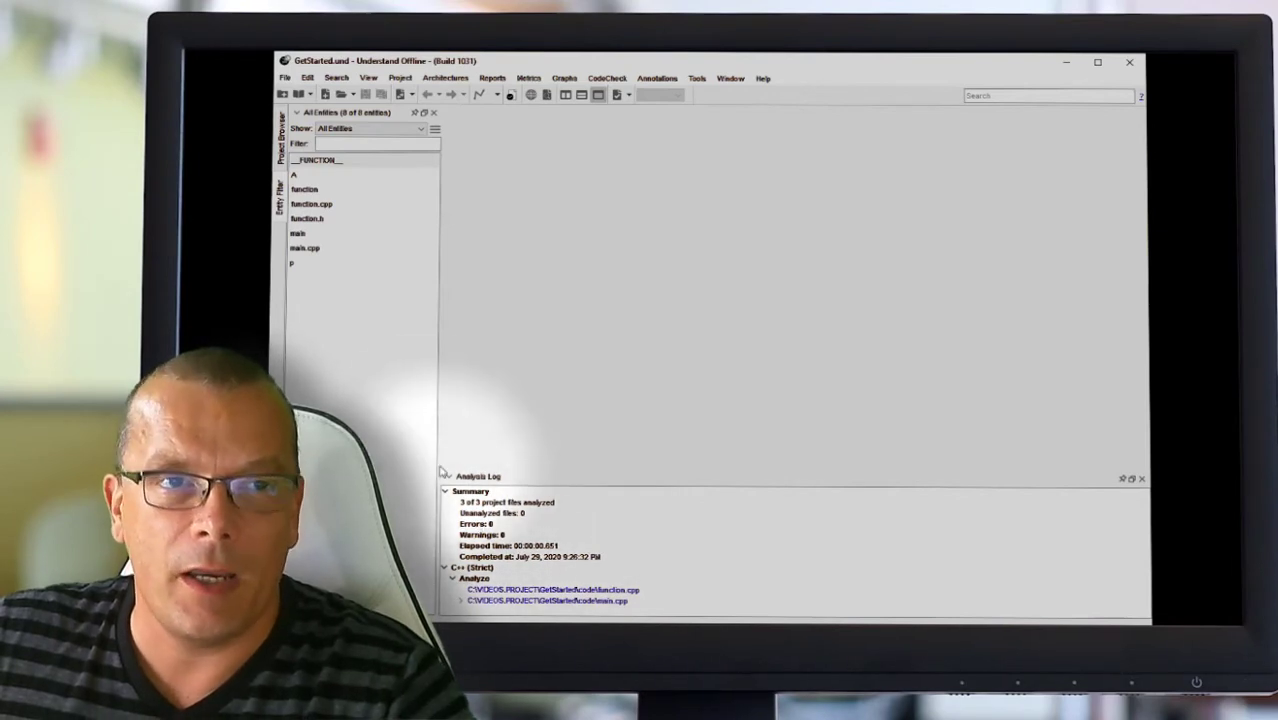
pyautogui.doubleClick(311, 204)
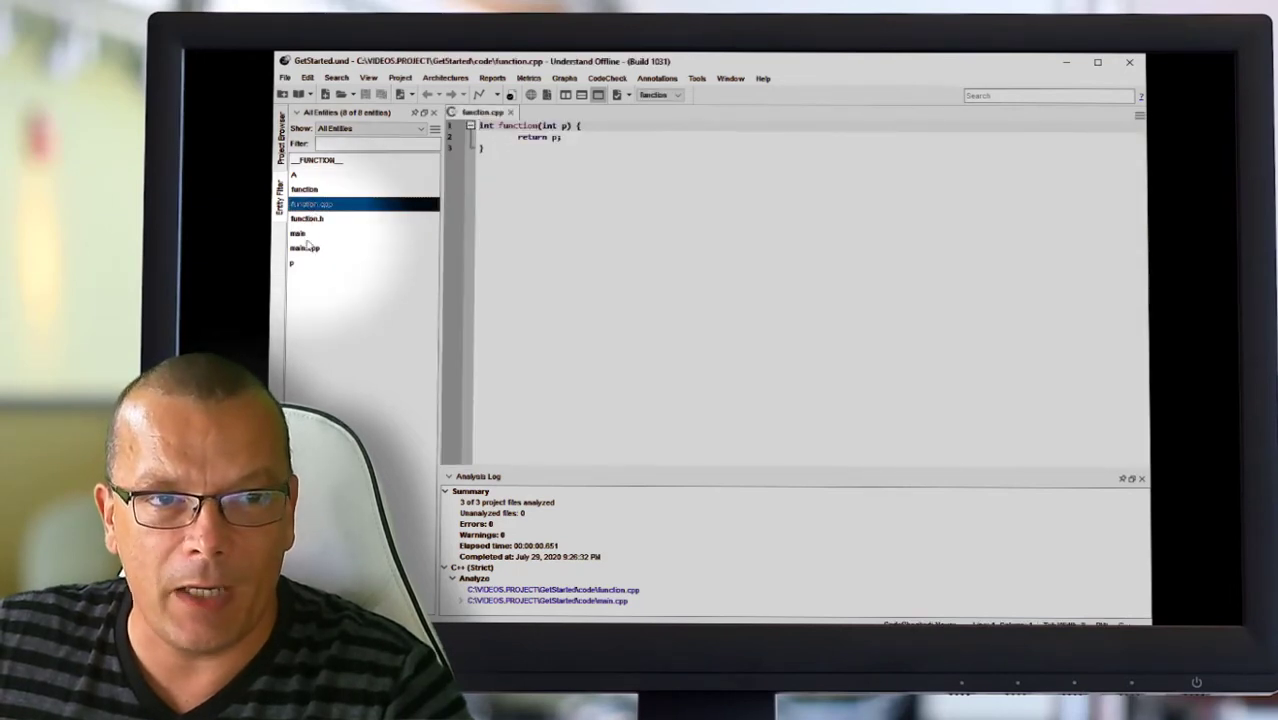
pyautogui.doubleClick(309, 248)
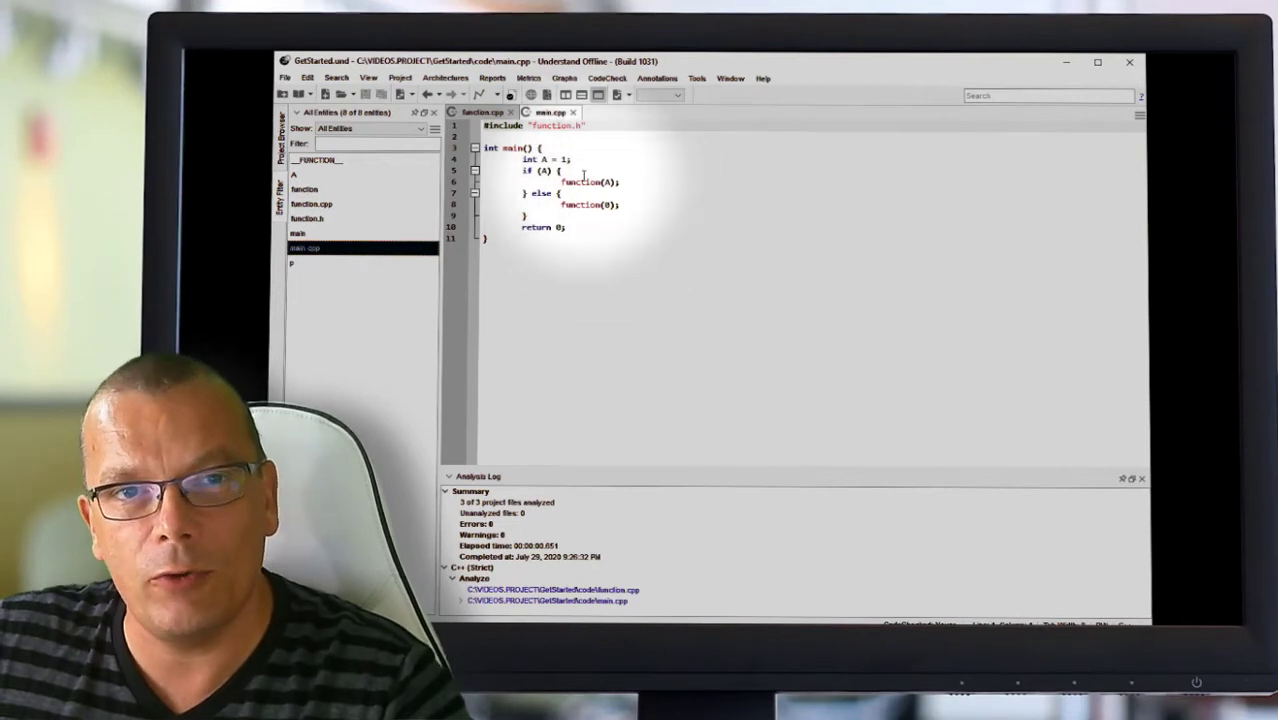
# Step: Open the included function.h header, then return to the end of main.cpp
pyautogui.rightClick(557, 130)
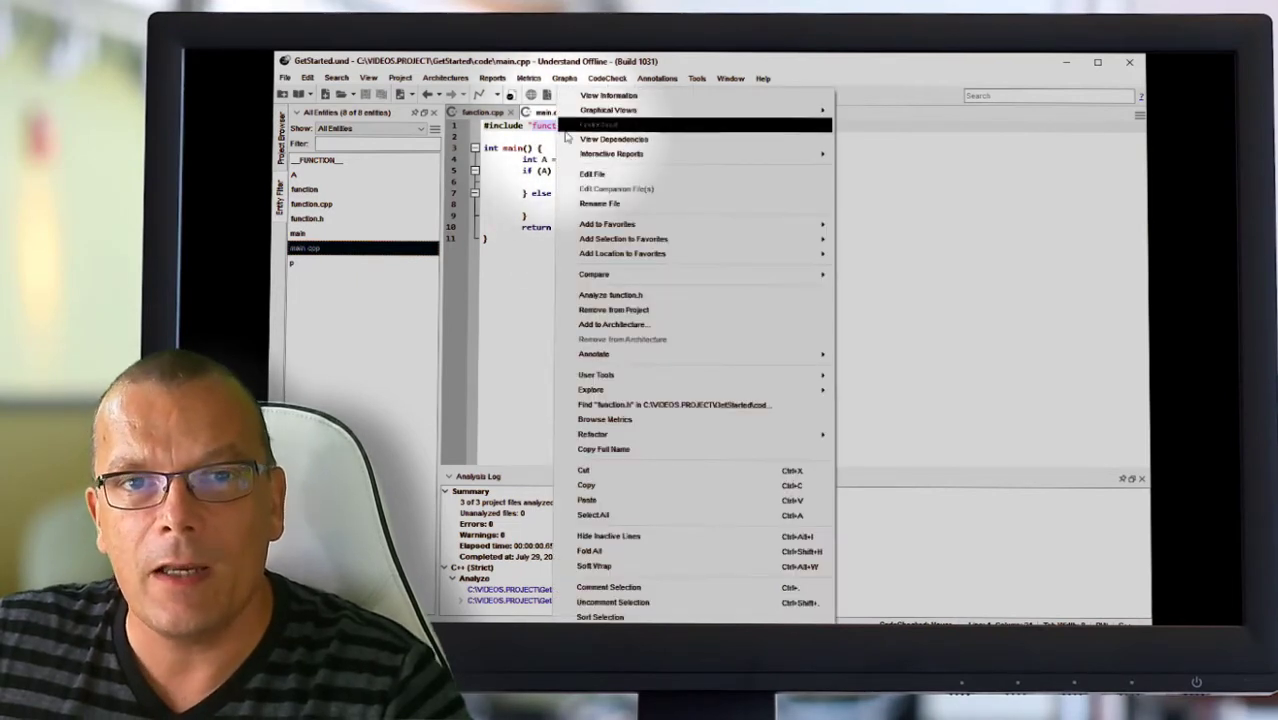
pyautogui.click(630, 174)
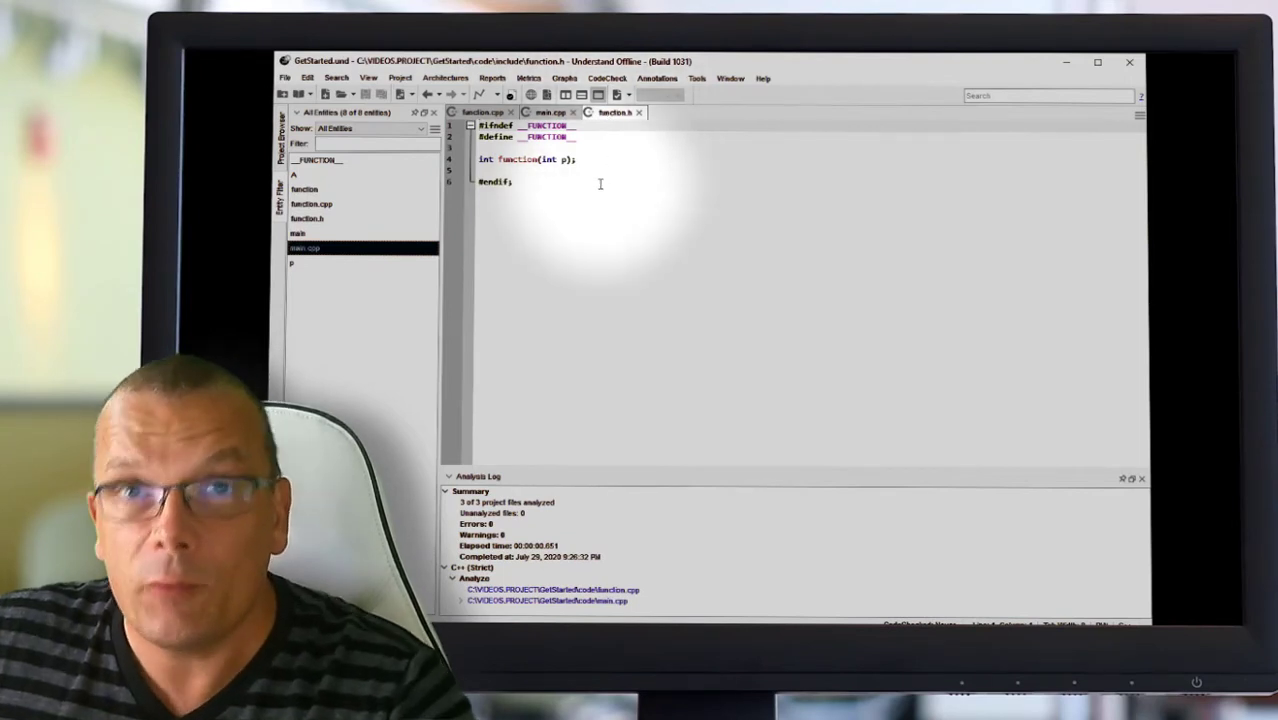
pyautogui.hotkey('ctrl', 'a')
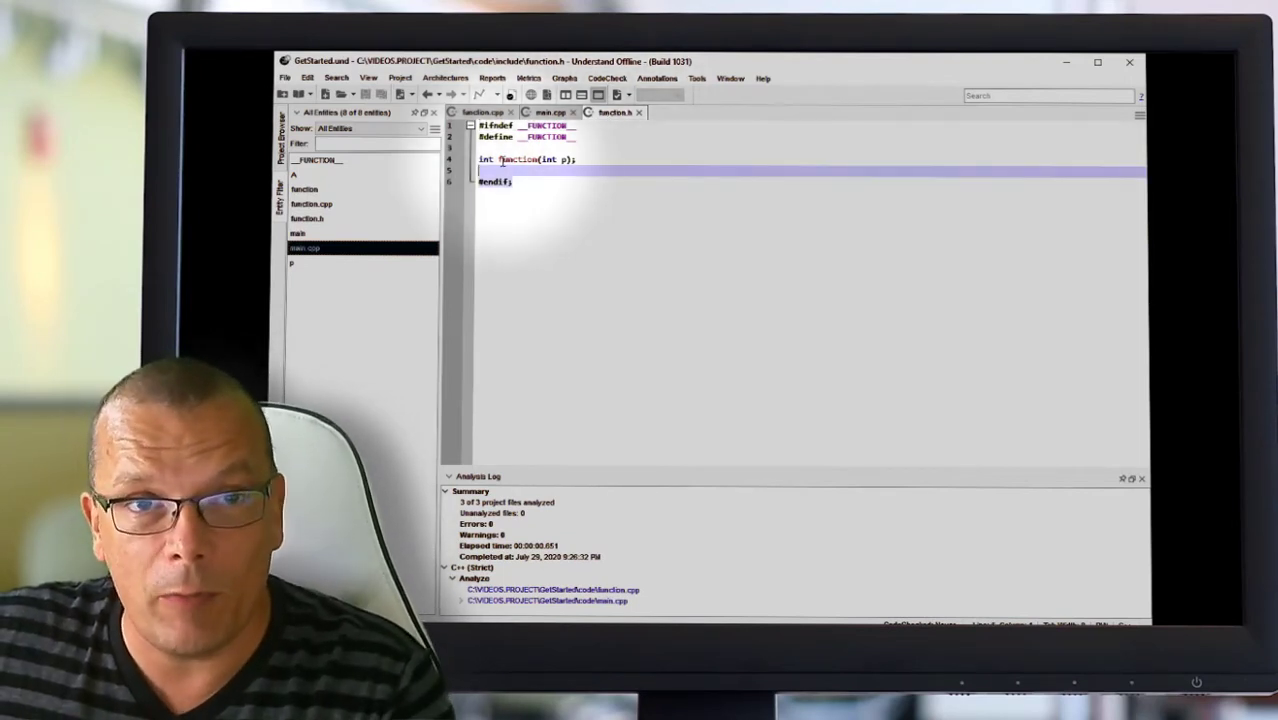
pyautogui.click(567, 208)
pyautogui.click(557, 114)
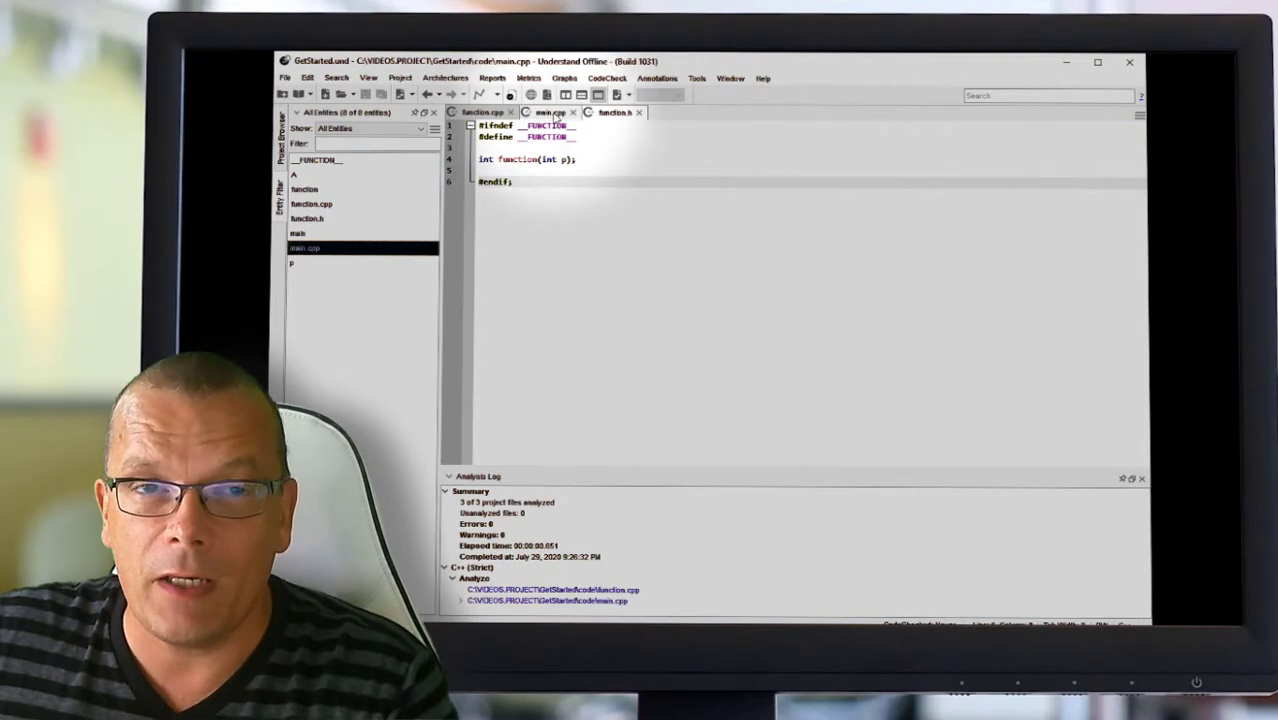
pyautogui.click(653, 269)
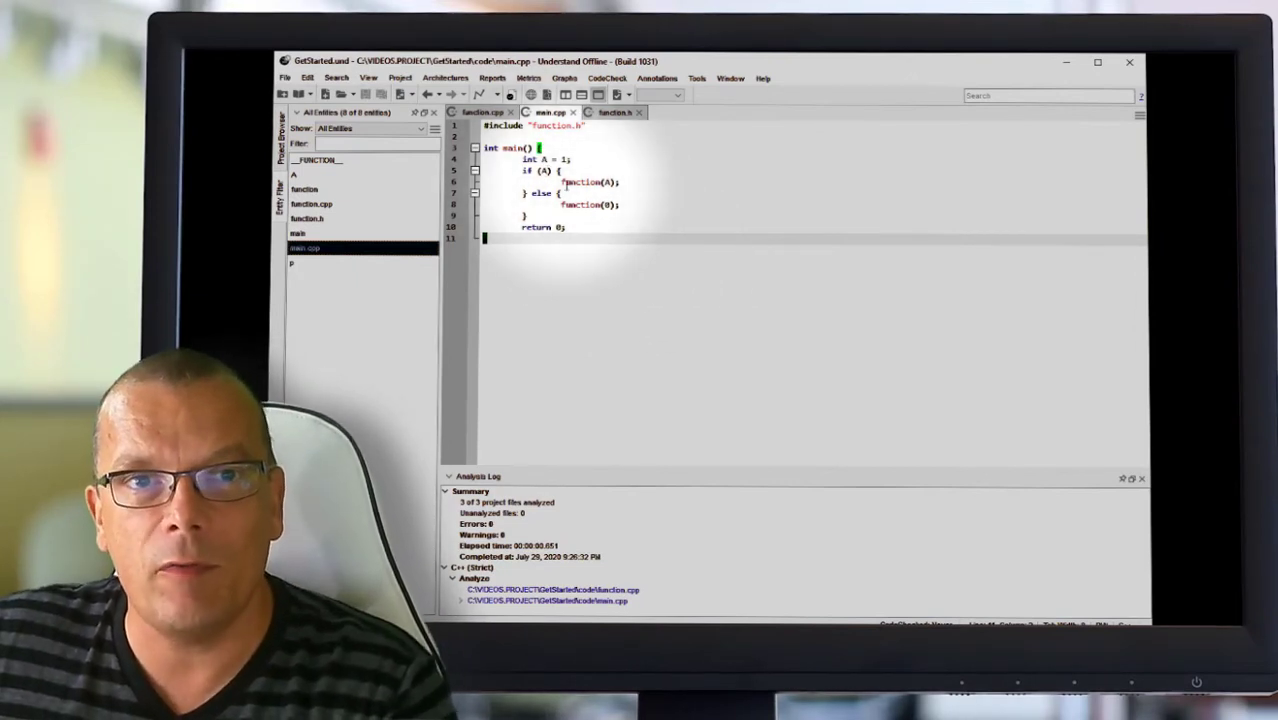
# Step: Inspect the context menus for variable A and the function(A) call in main.cpp
pyautogui.rightClick(545, 162)
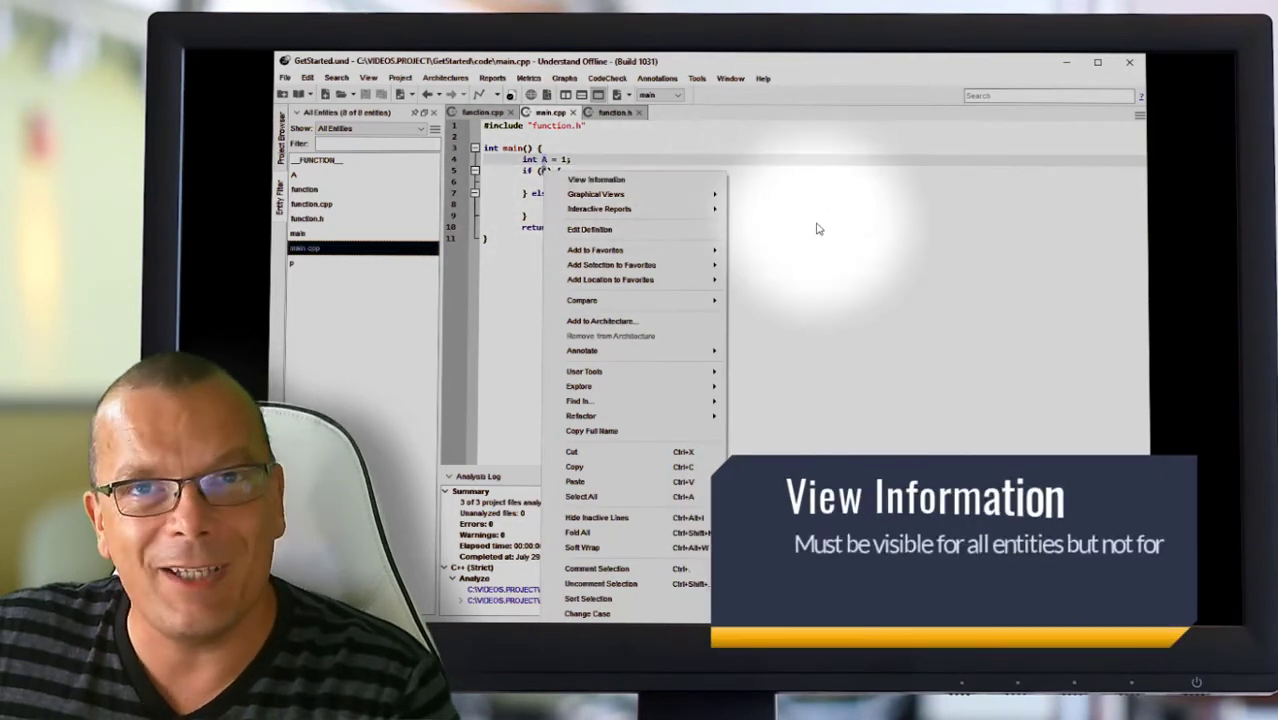
pyautogui.click(816, 229)
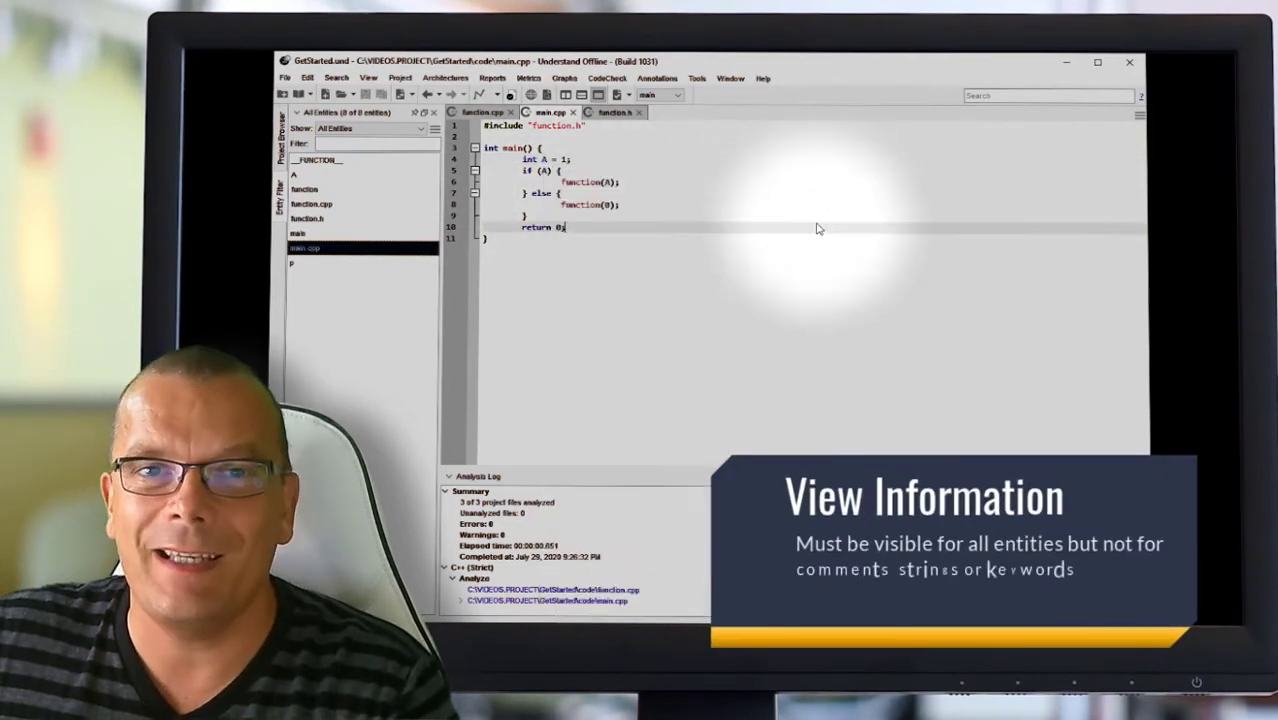
pyautogui.click(592, 183)
pyautogui.rightClick(591, 182)
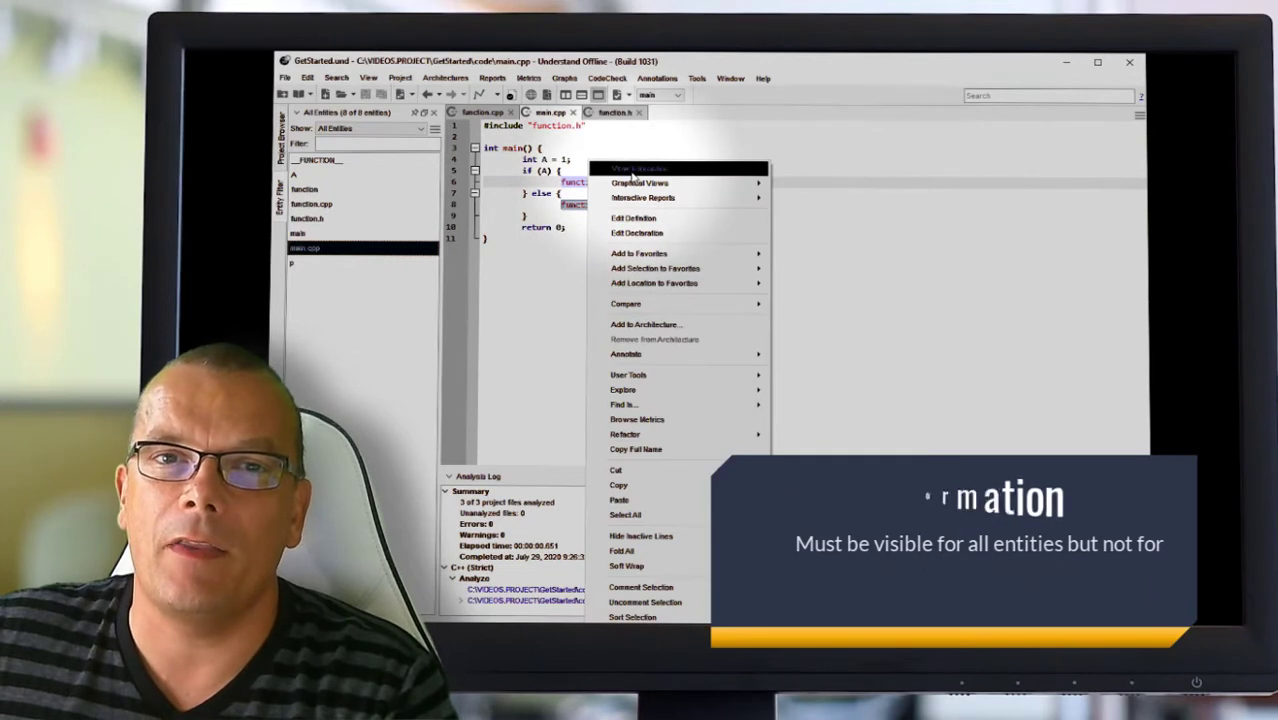
pyautogui.click(859, 210)
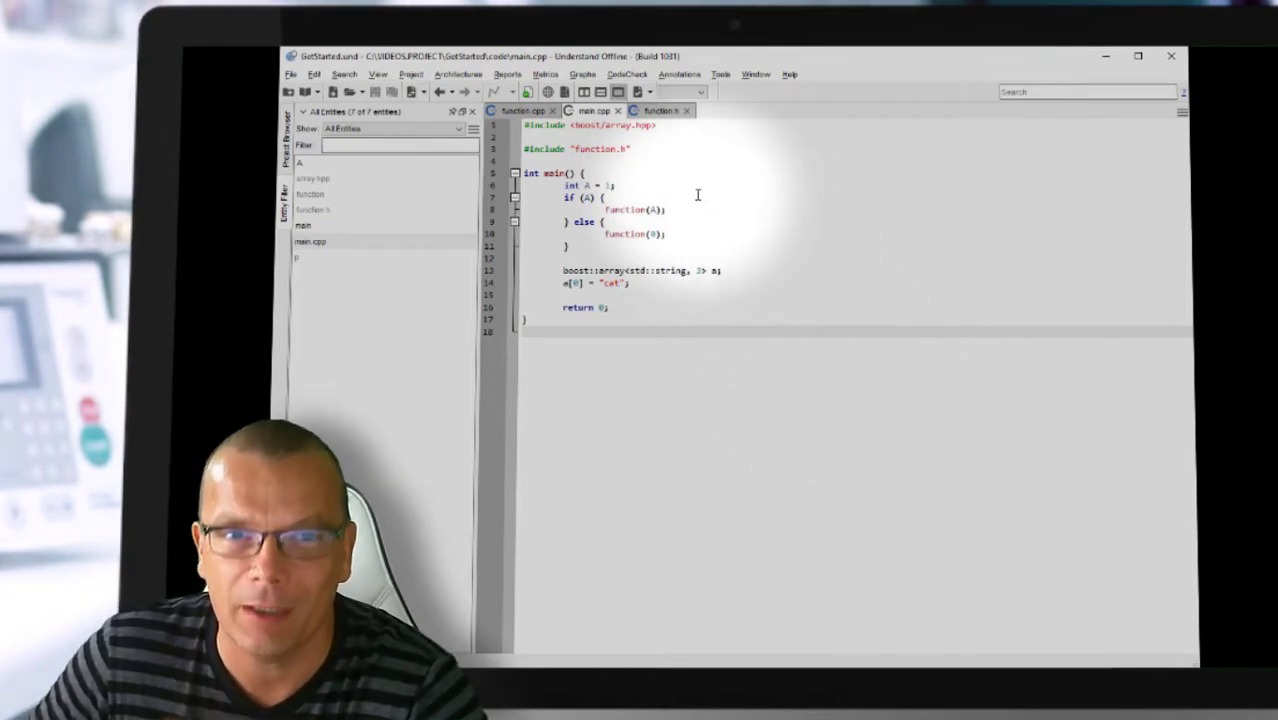
pyautogui.moveTo(658, 127); pyautogui.dragTo(525, 129)
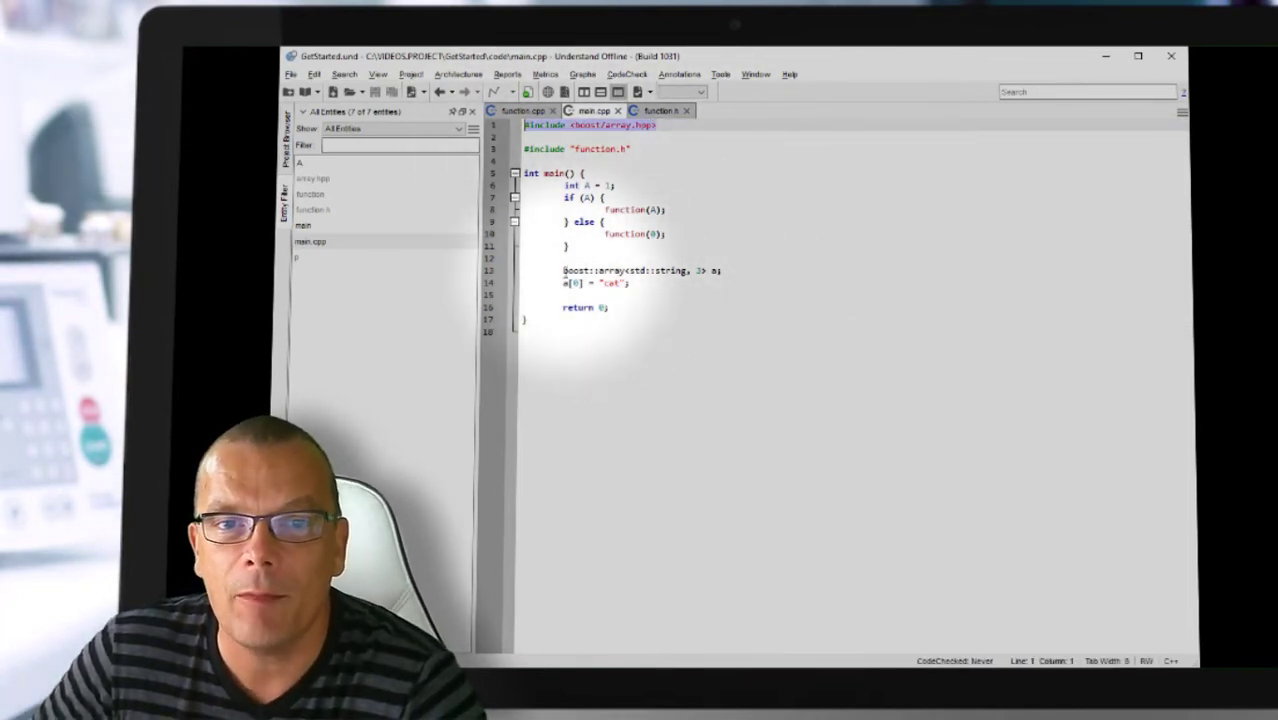
pyautogui.click(590, 271)
pyautogui.moveTo(563, 271); pyautogui.dragTo(630, 284)
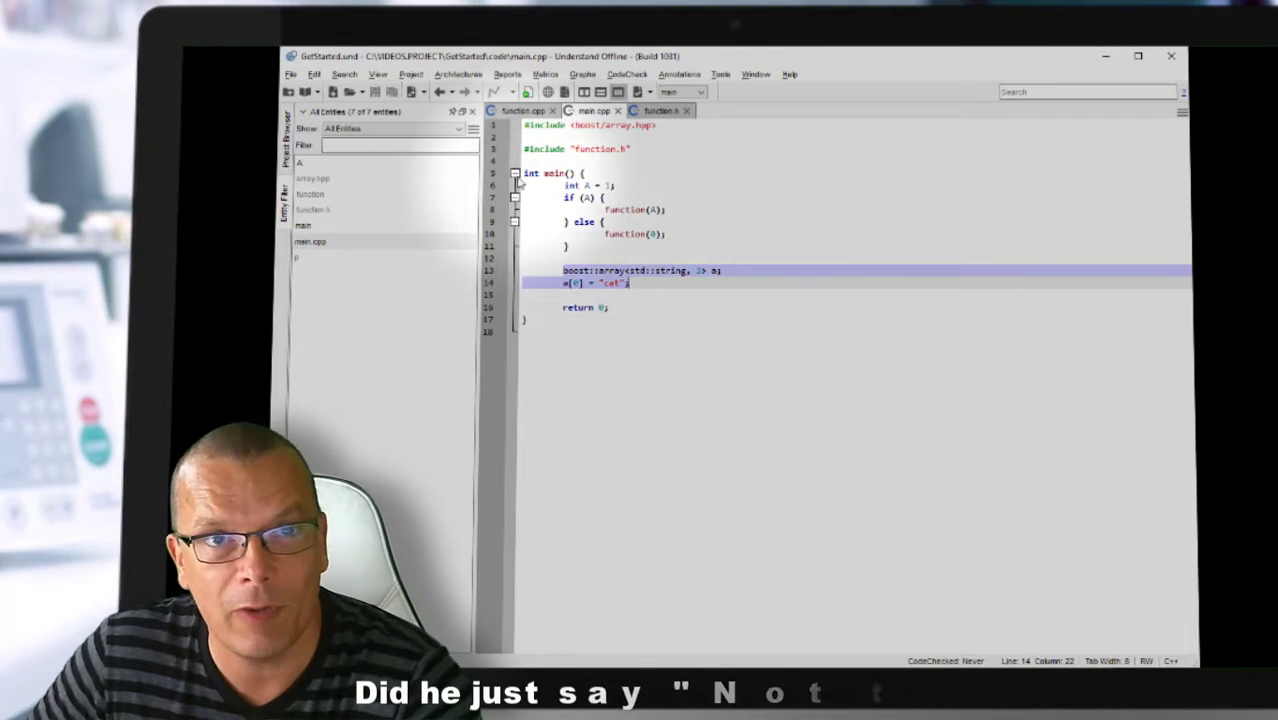
# Step: Analyze all files and expand Errors, revealing 'boost/array.hpp' file not found
pyautogui.click(419, 76)
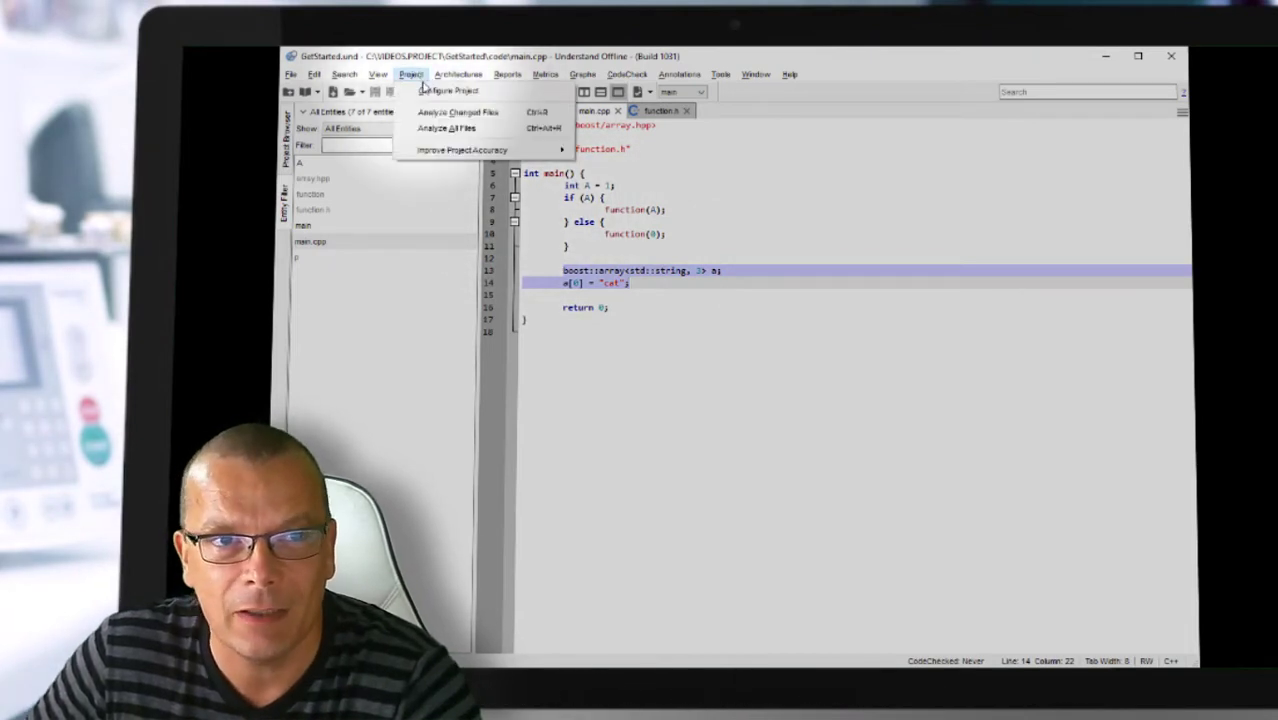
pyautogui.click(440, 129)
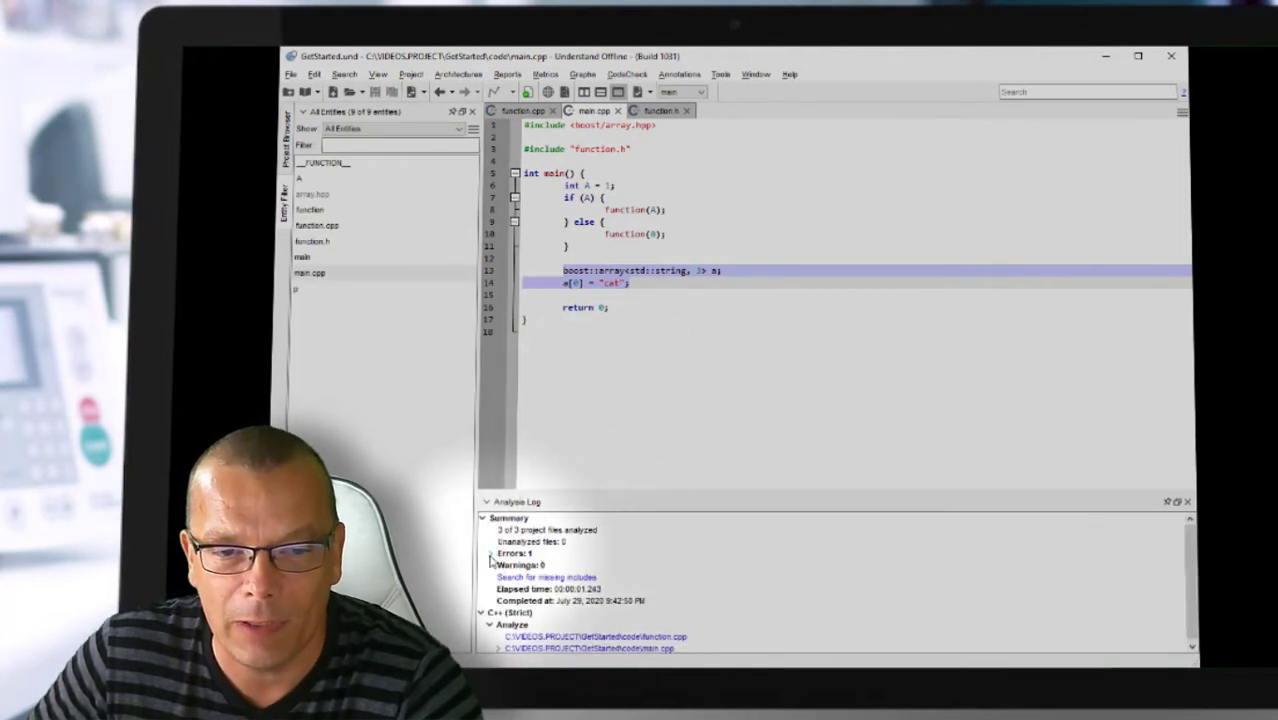
pyautogui.click(491, 554)
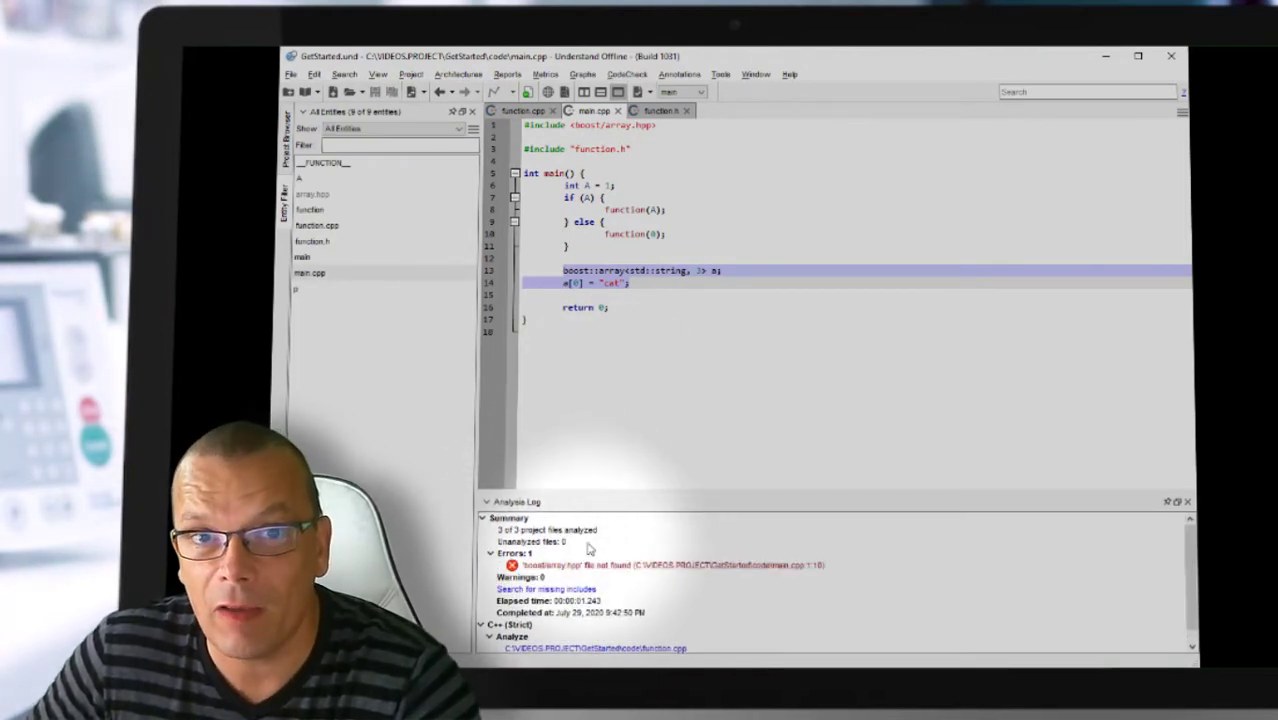
pyautogui.click(684, 417)
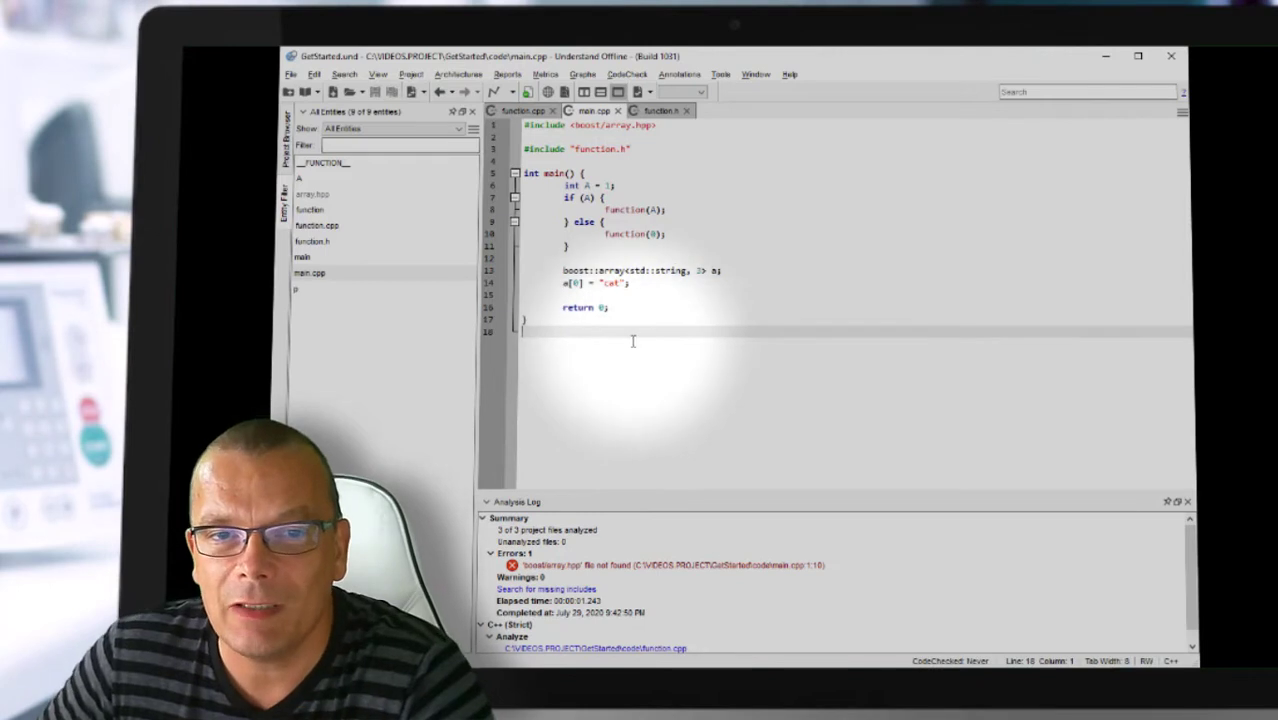
pyautogui.rightClick(612, 270)
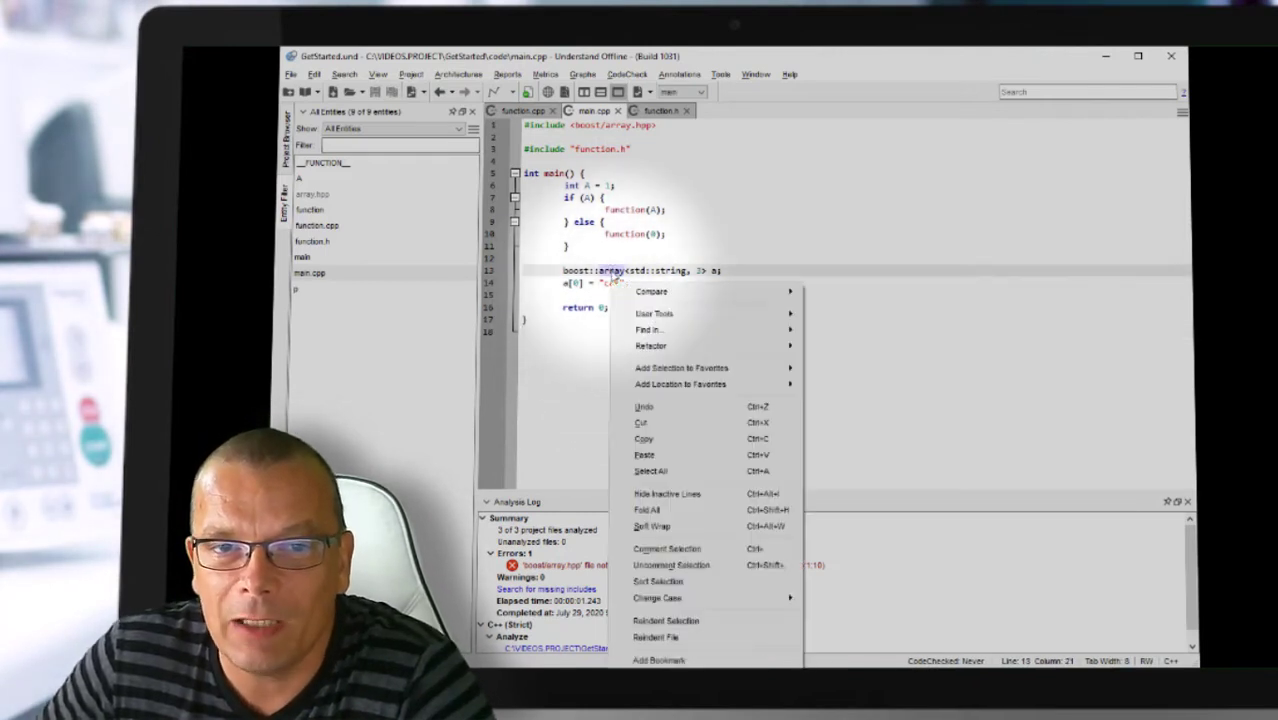
pyautogui.press('Escape')
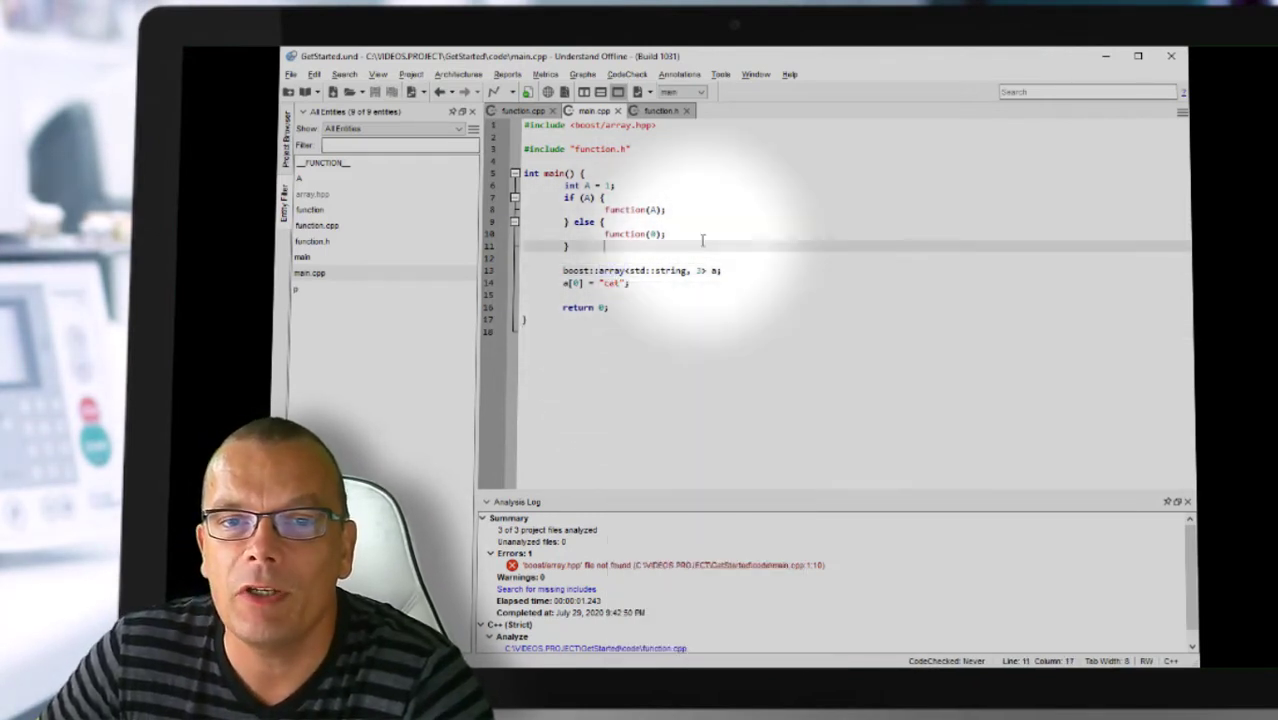
pyautogui.rightClick(673, 268)
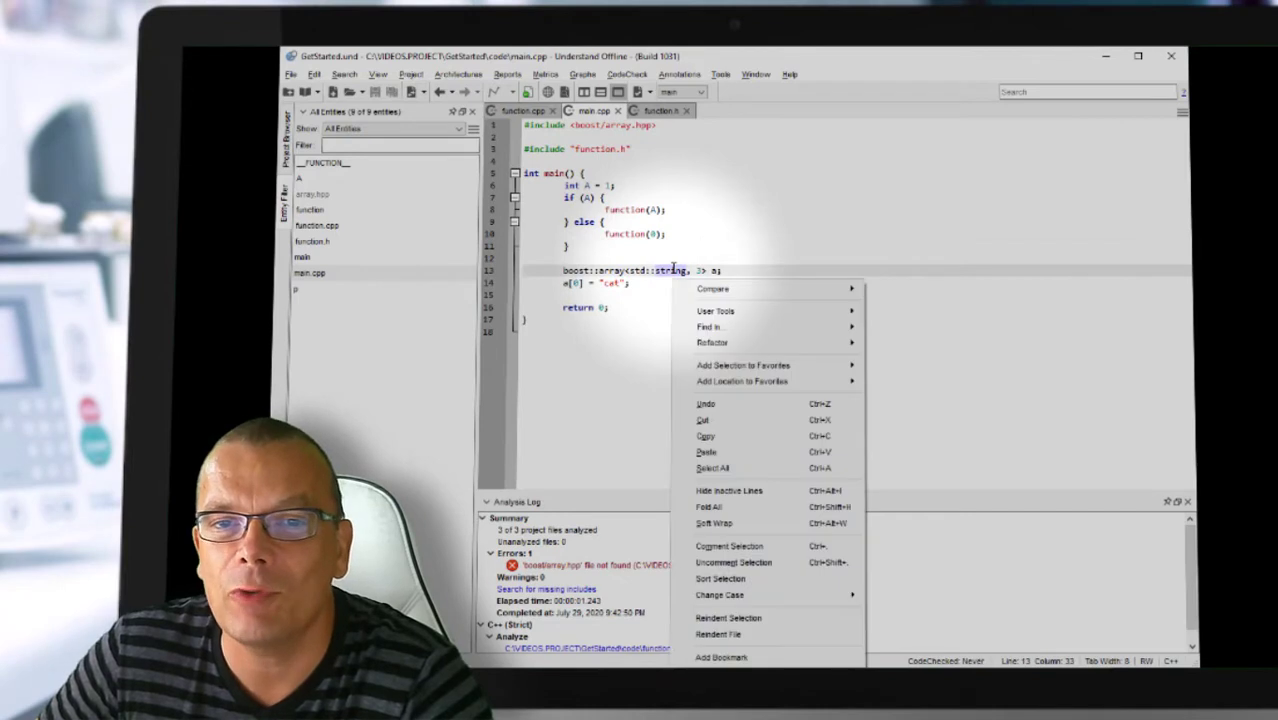
pyautogui.click(740, 232)
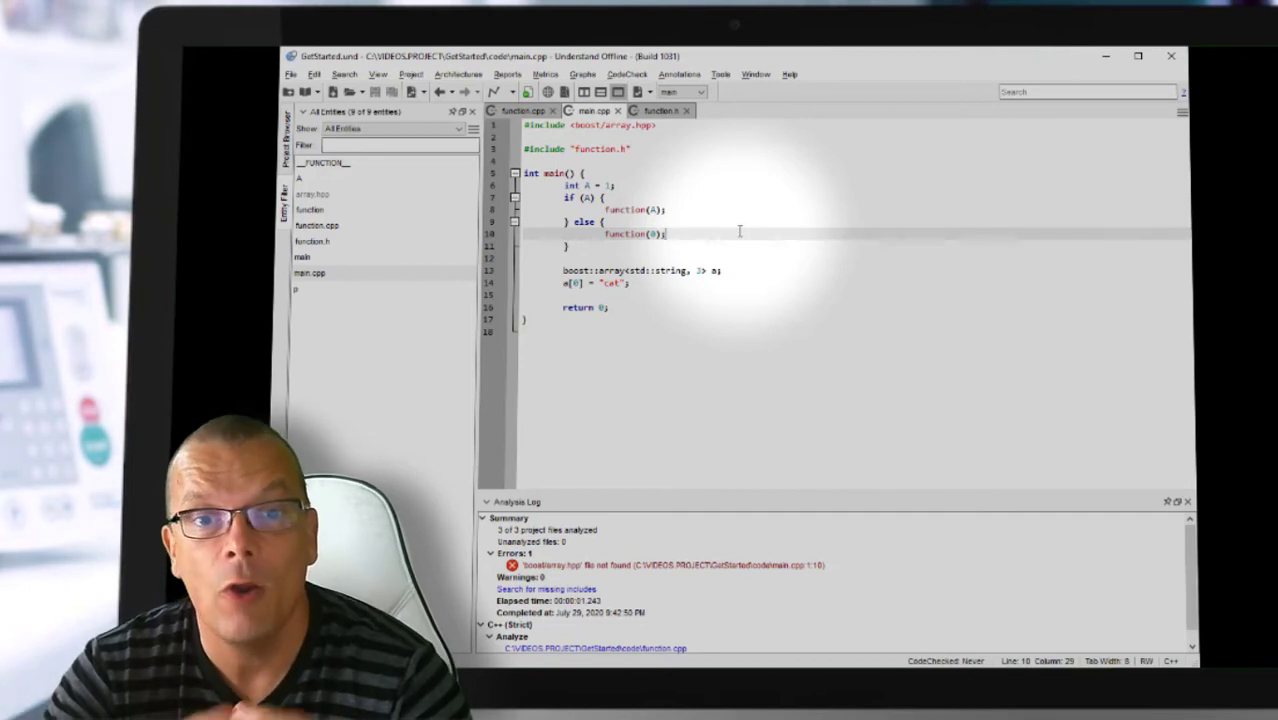
# Step: Open the project configuration at the C++ include paths settings
pyautogui.click(415, 77)
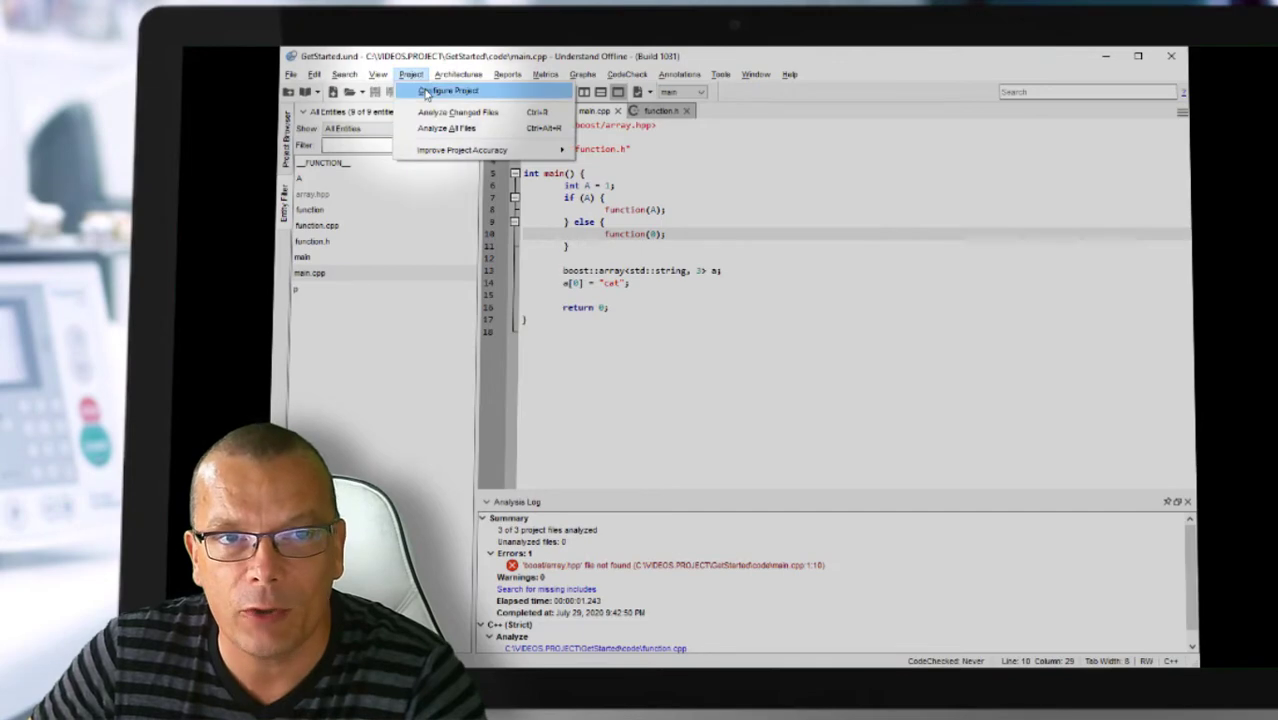
pyautogui.click(427, 90)
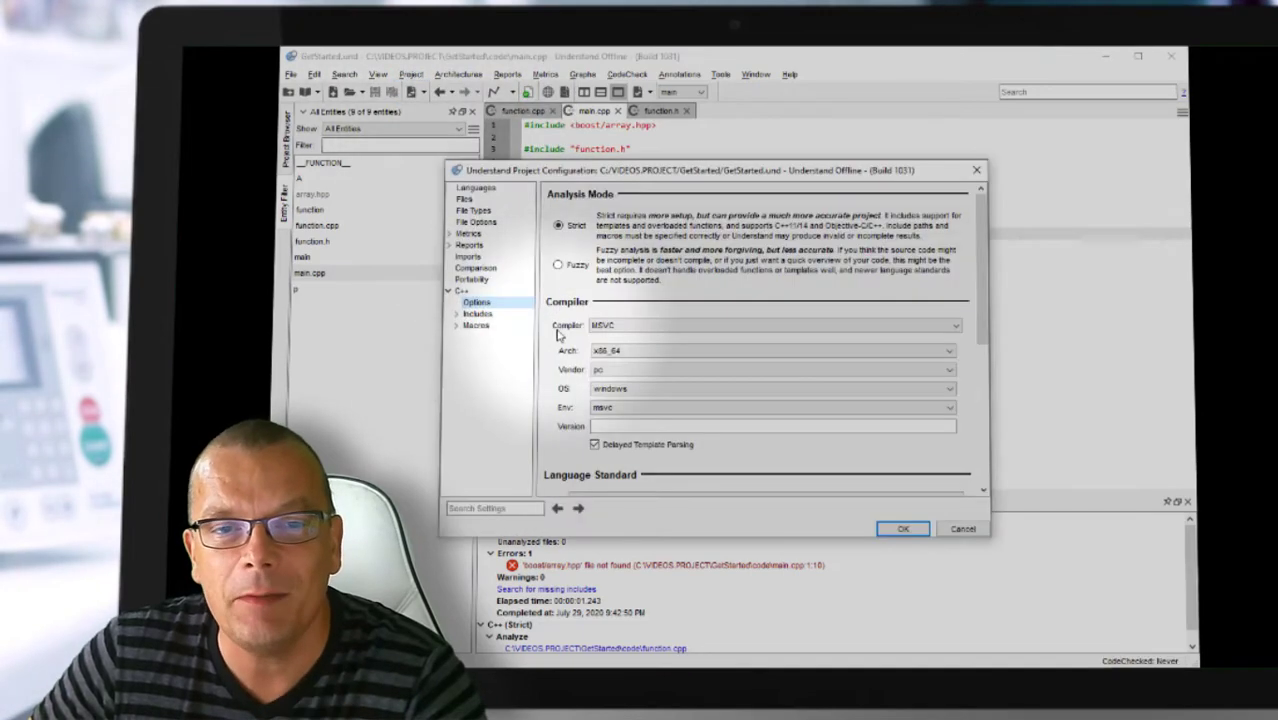
pyautogui.click(477, 314)
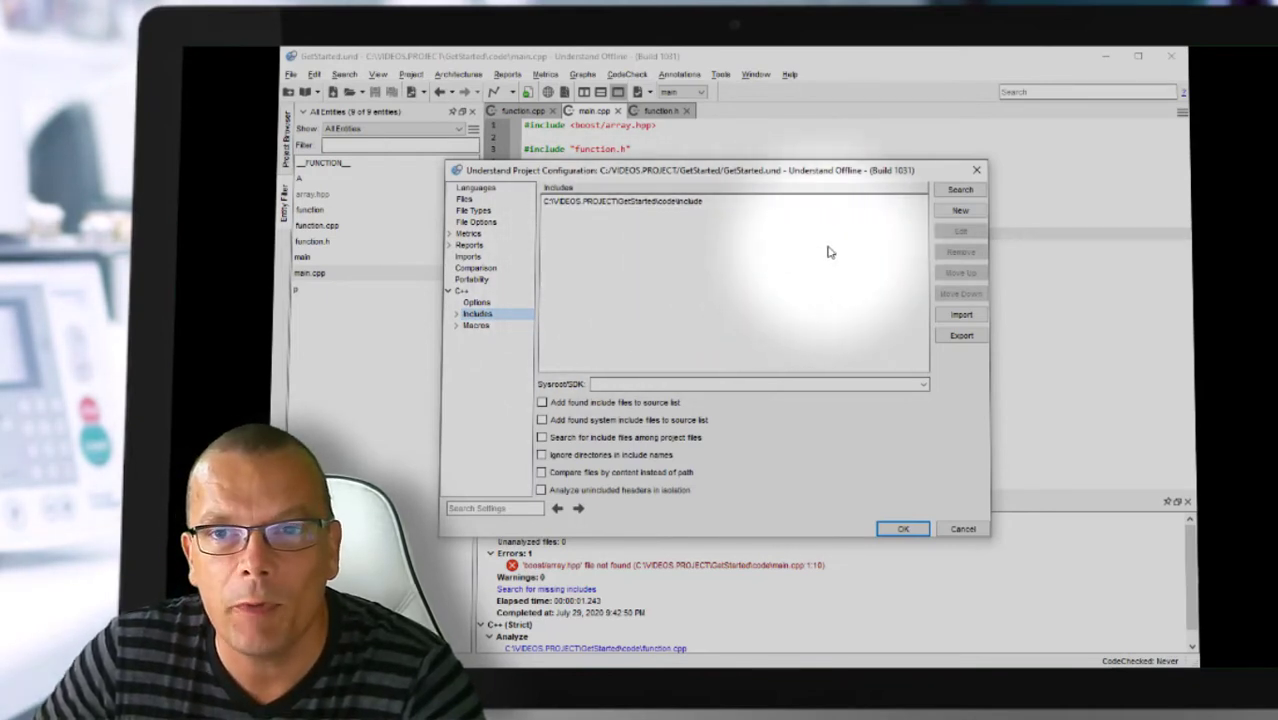
# Step: Add C:\DEMOFLOW2020.OPENSOURCE\BOOST.1.73\boost_1_73_0 as an include directory and re-analyze the project
pyautogui.click(960, 210)
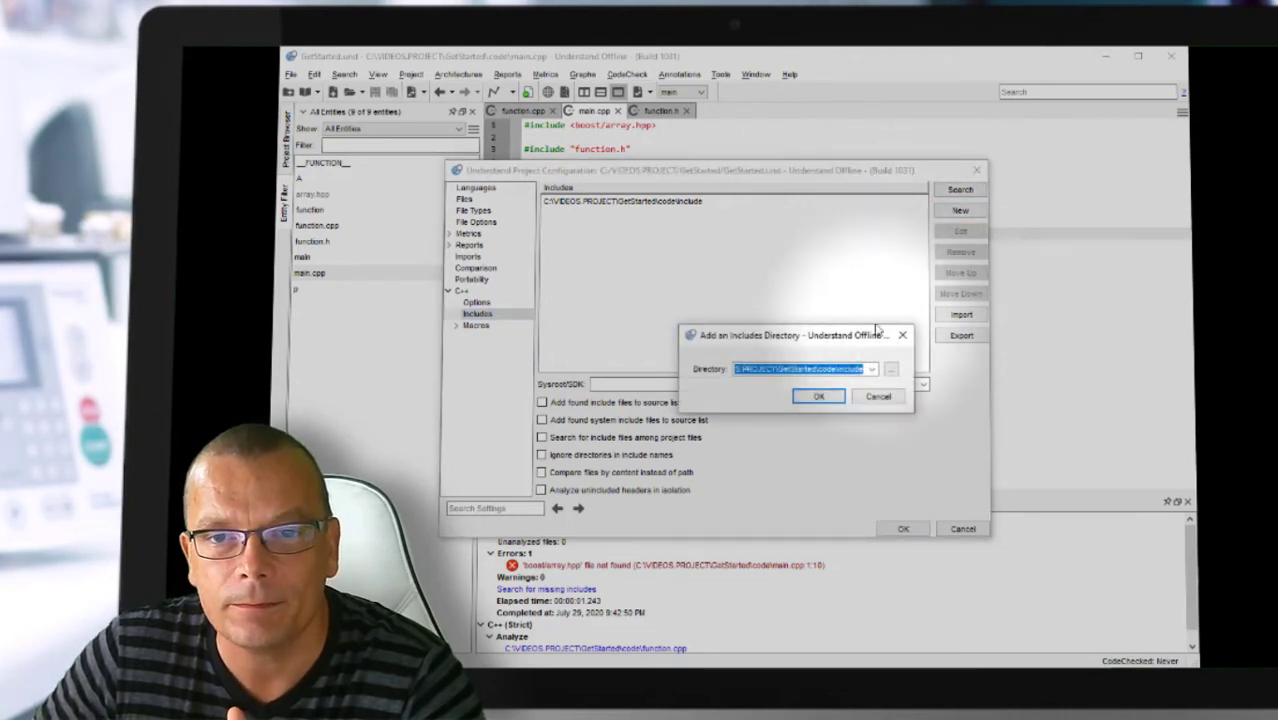
pyautogui.click(890, 369)
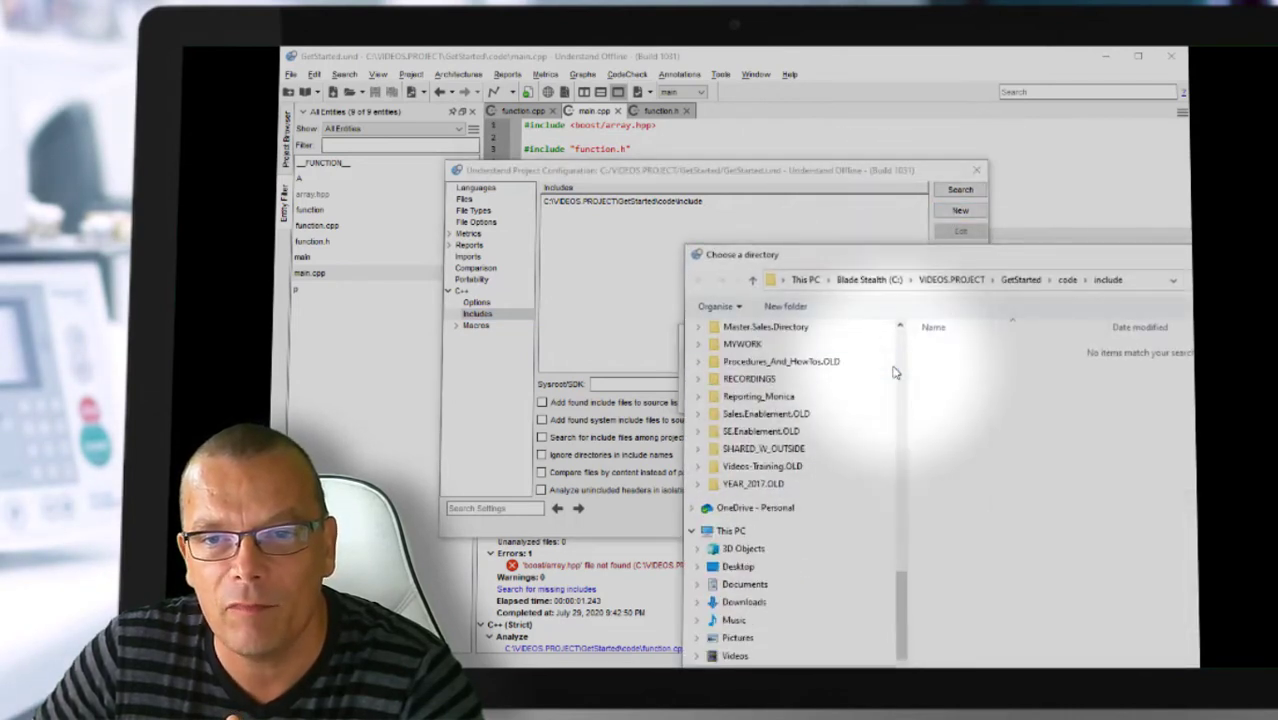
pyautogui.click(872, 280)
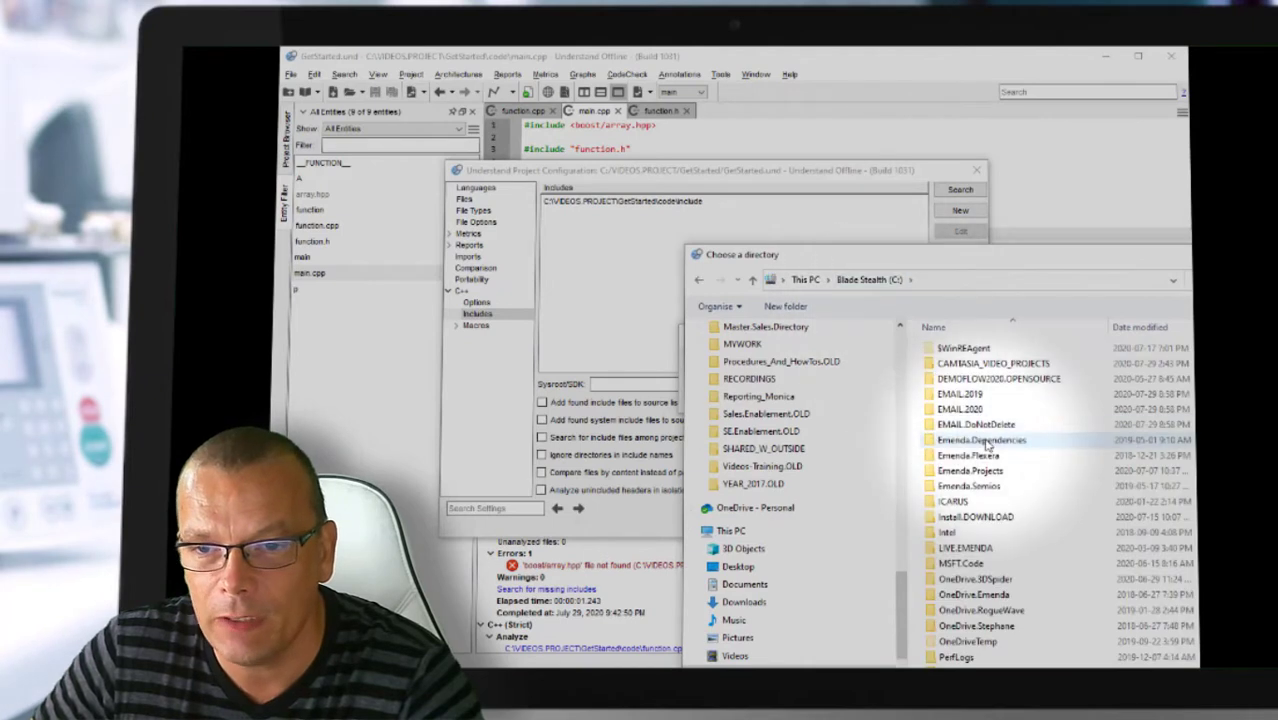
pyautogui.doubleClick(985, 379)
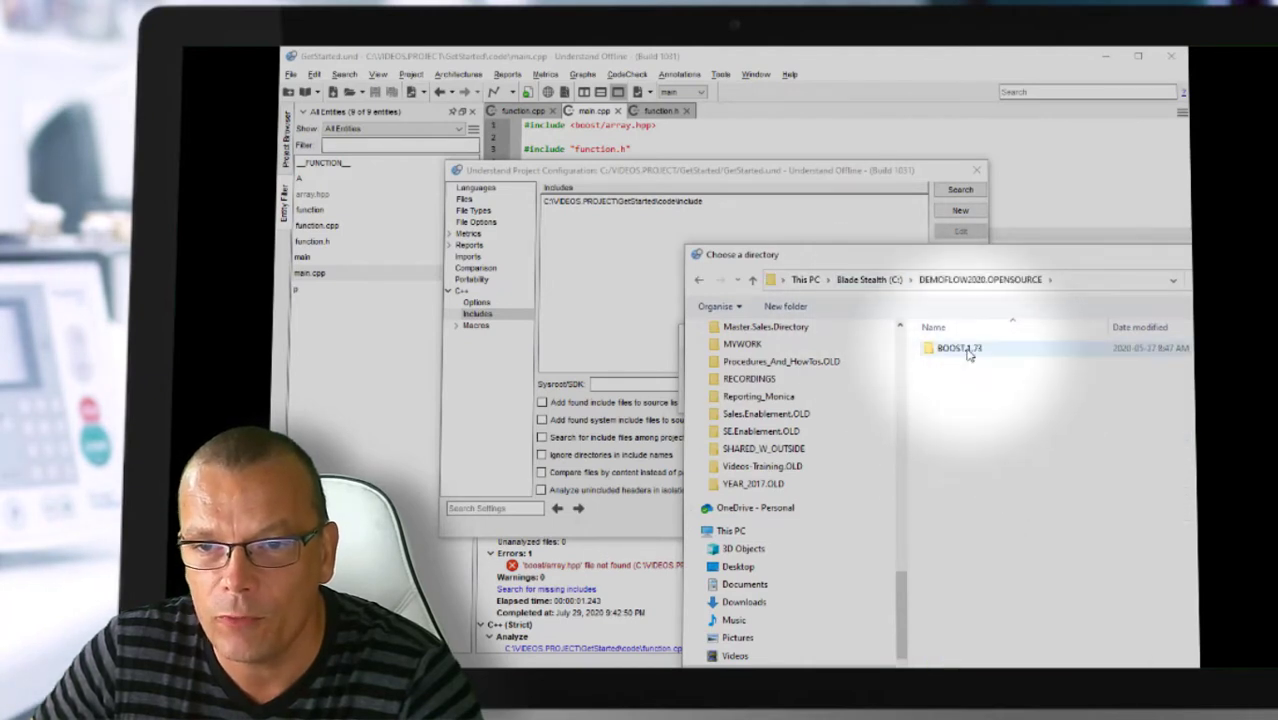
pyautogui.doubleClick(965, 350)
pyautogui.doubleClick(965, 349)
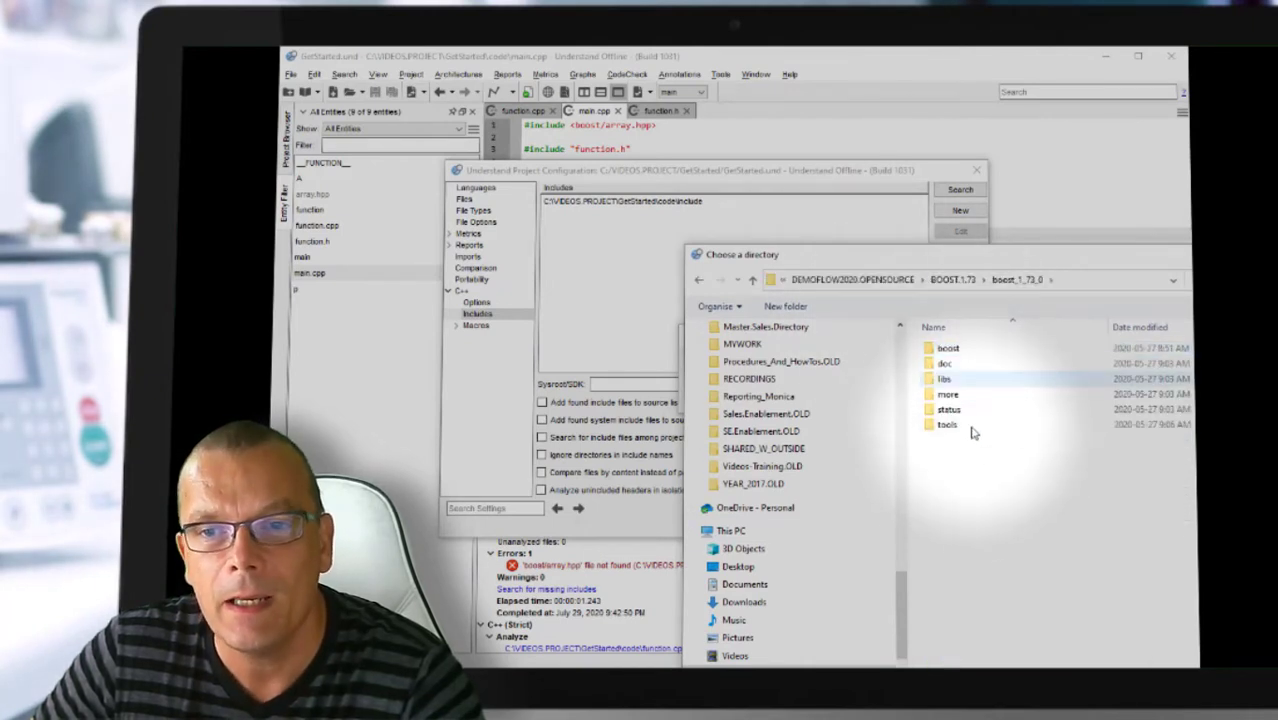
pyautogui.click(1228, 704)
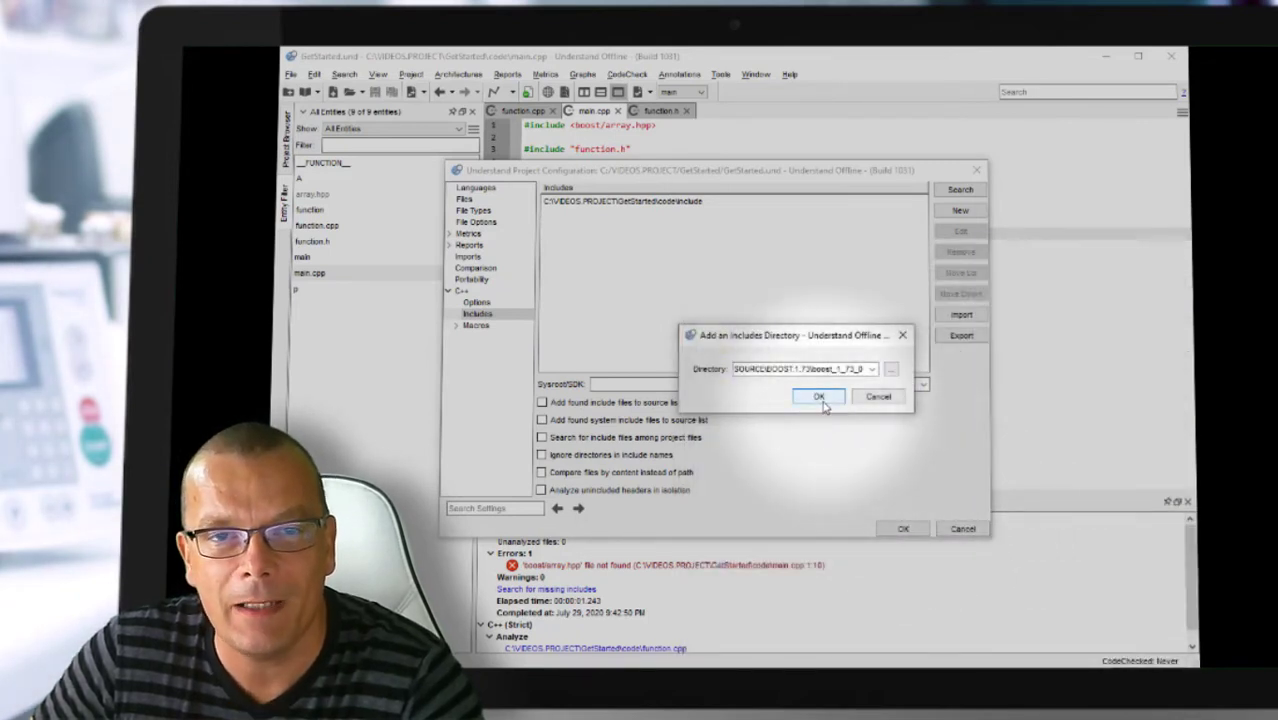
pyautogui.click(822, 398)
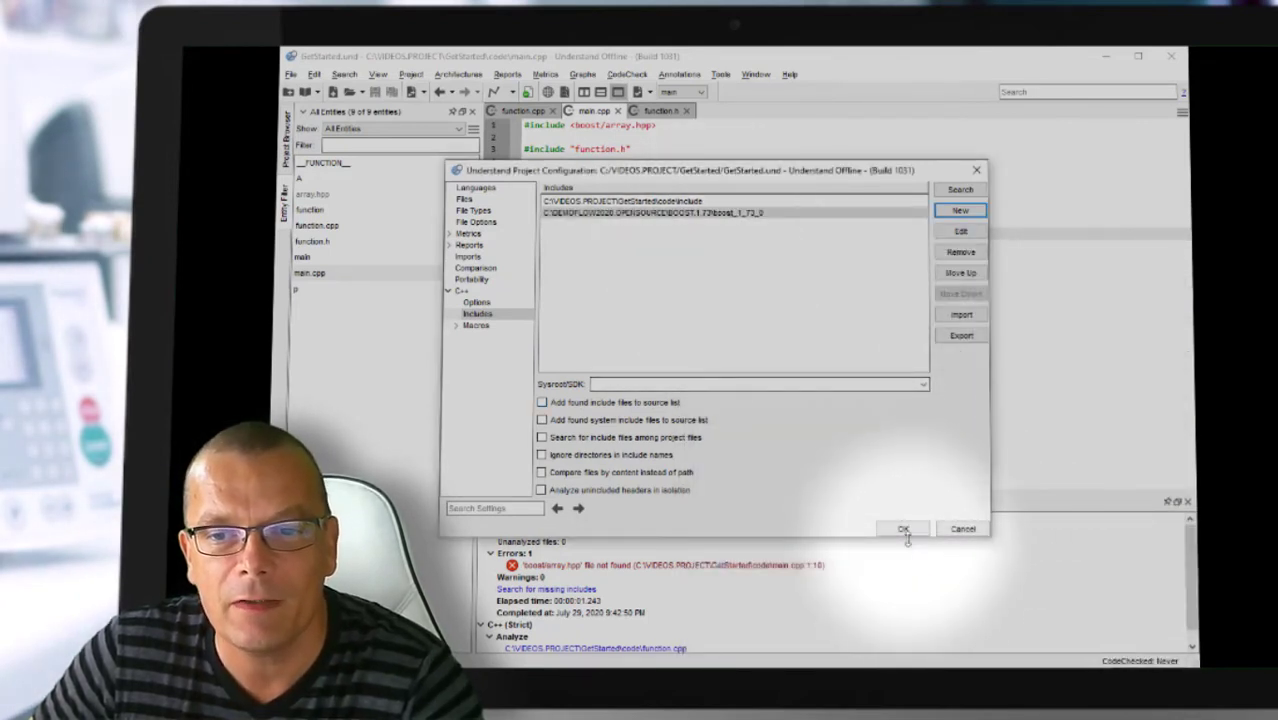
pyautogui.click(903, 528)
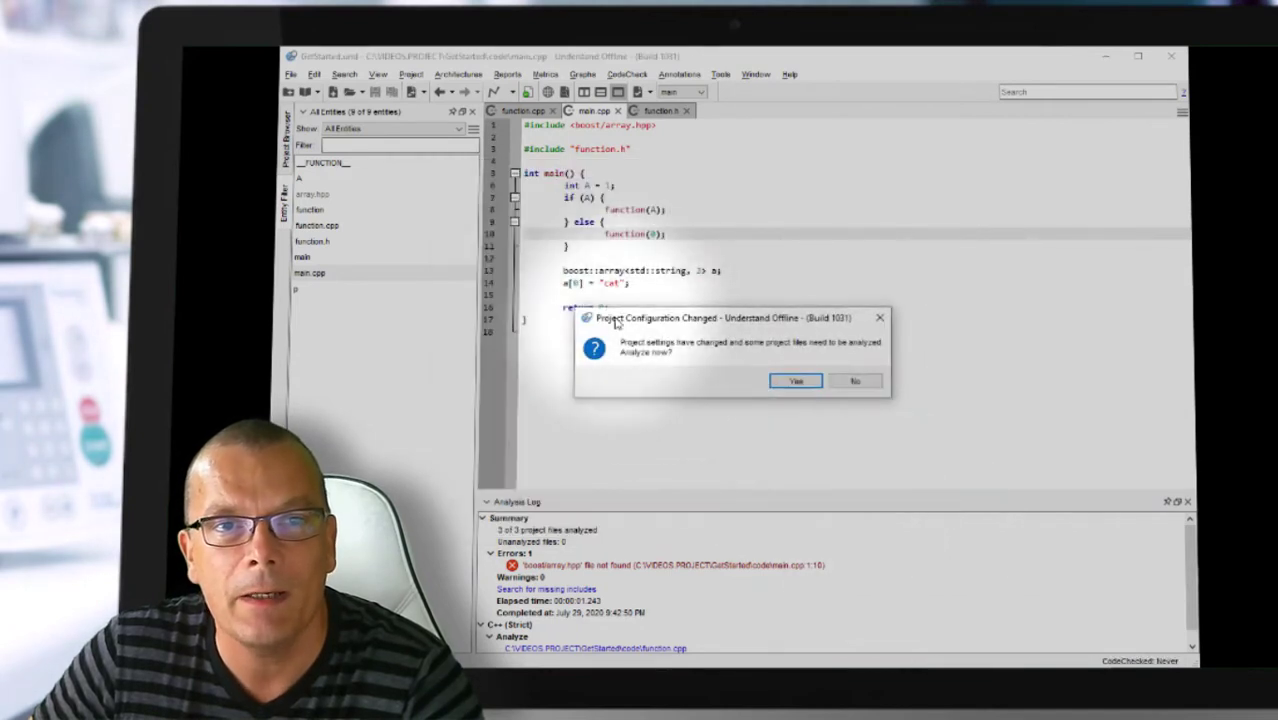
pyautogui.click(795, 381)
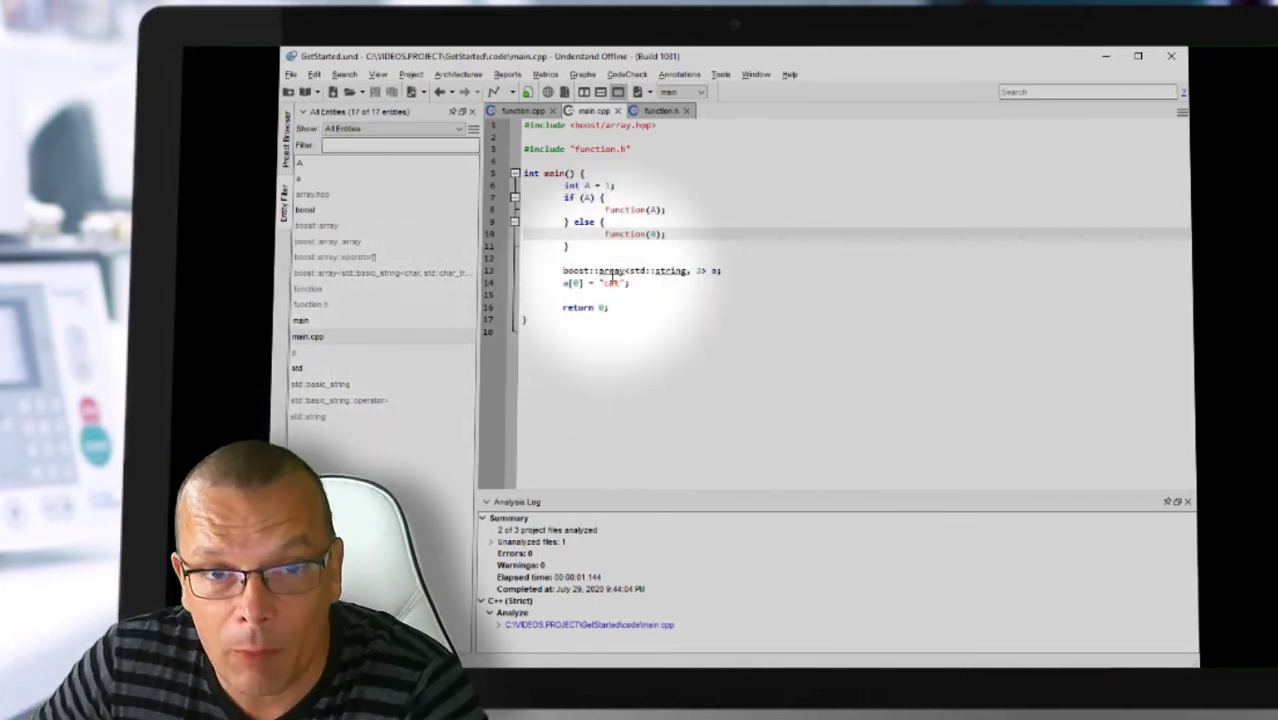
pyautogui.rightClick(611, 277)
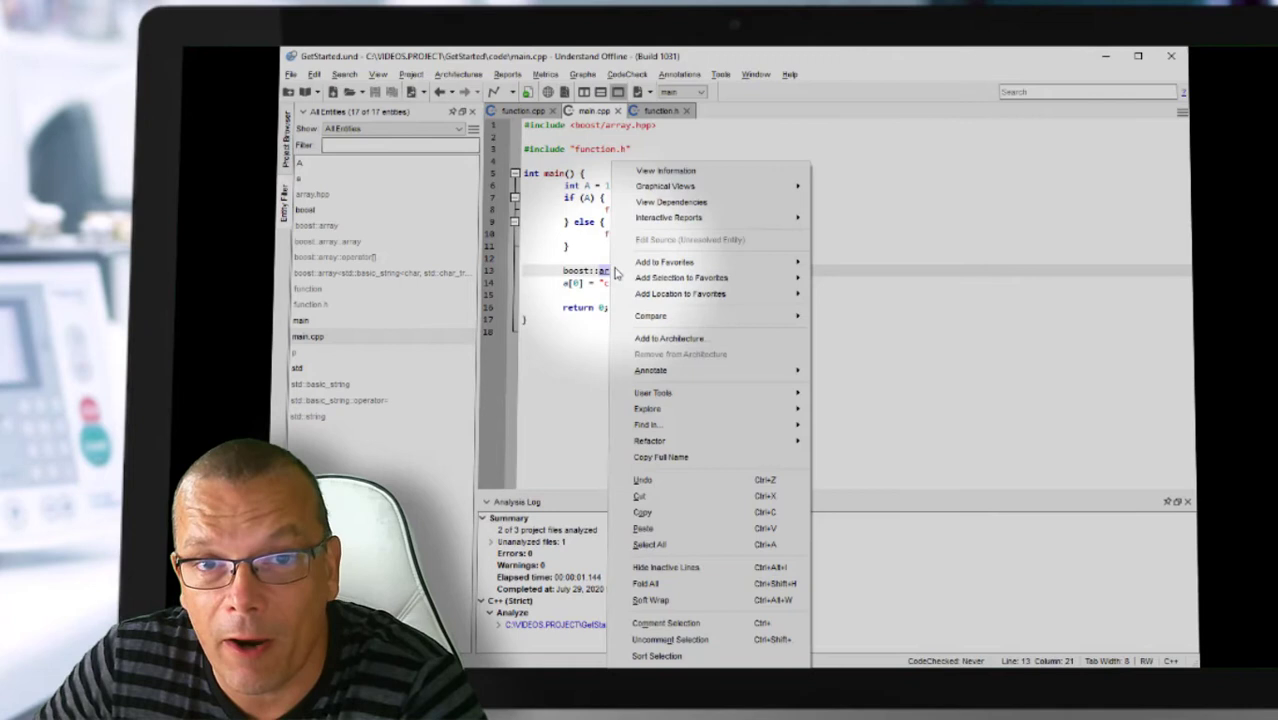
pyautogui.click(685, 171)
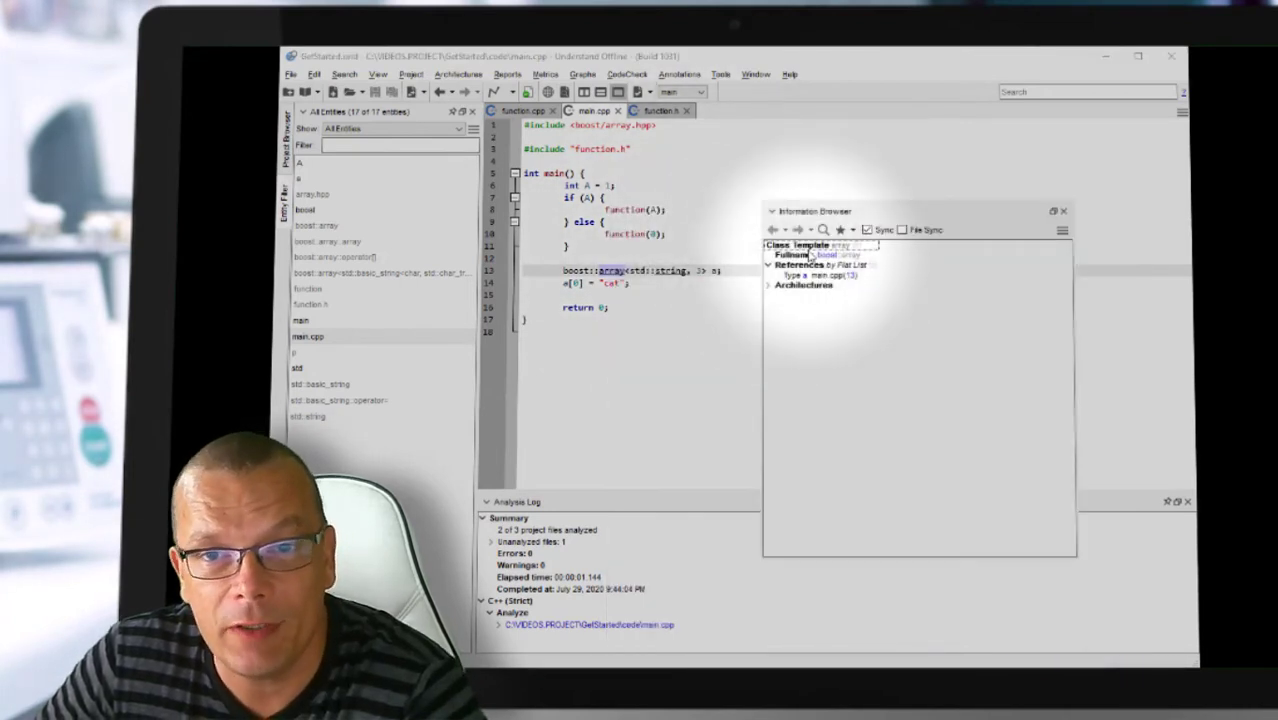
pyautogui.click(1063, 213)
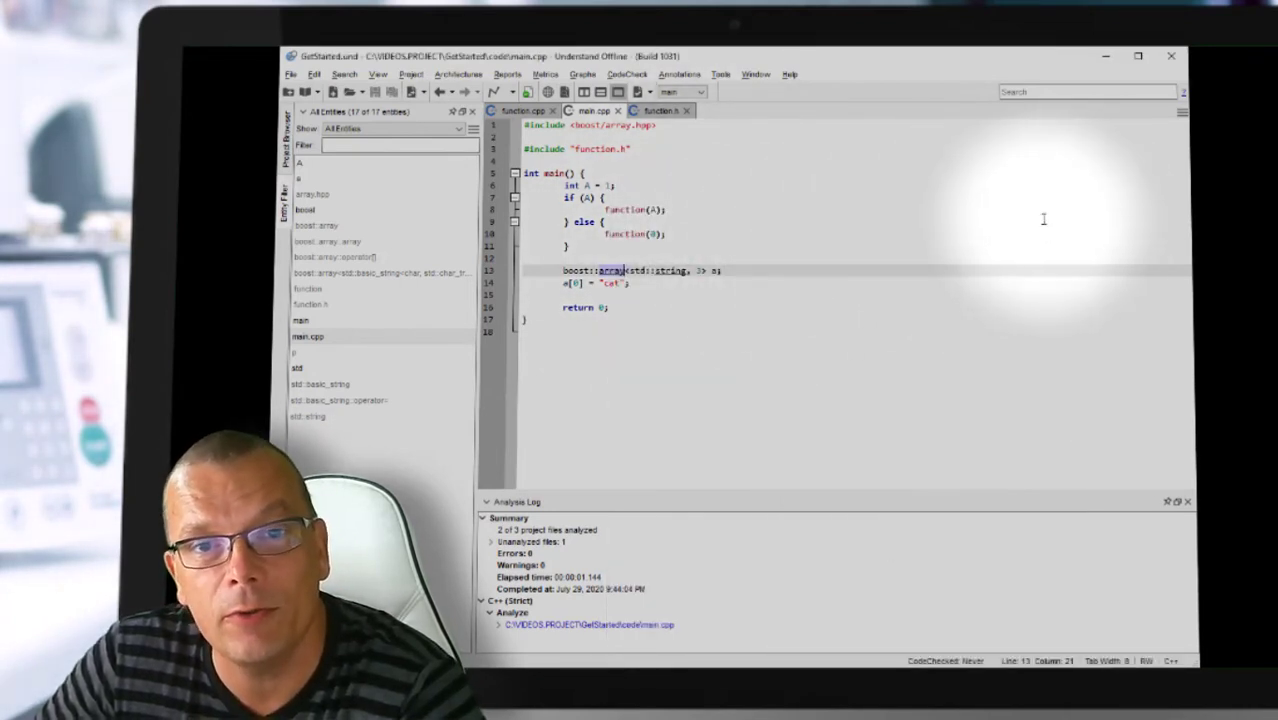
pyautogui.rightClick(672, 272)
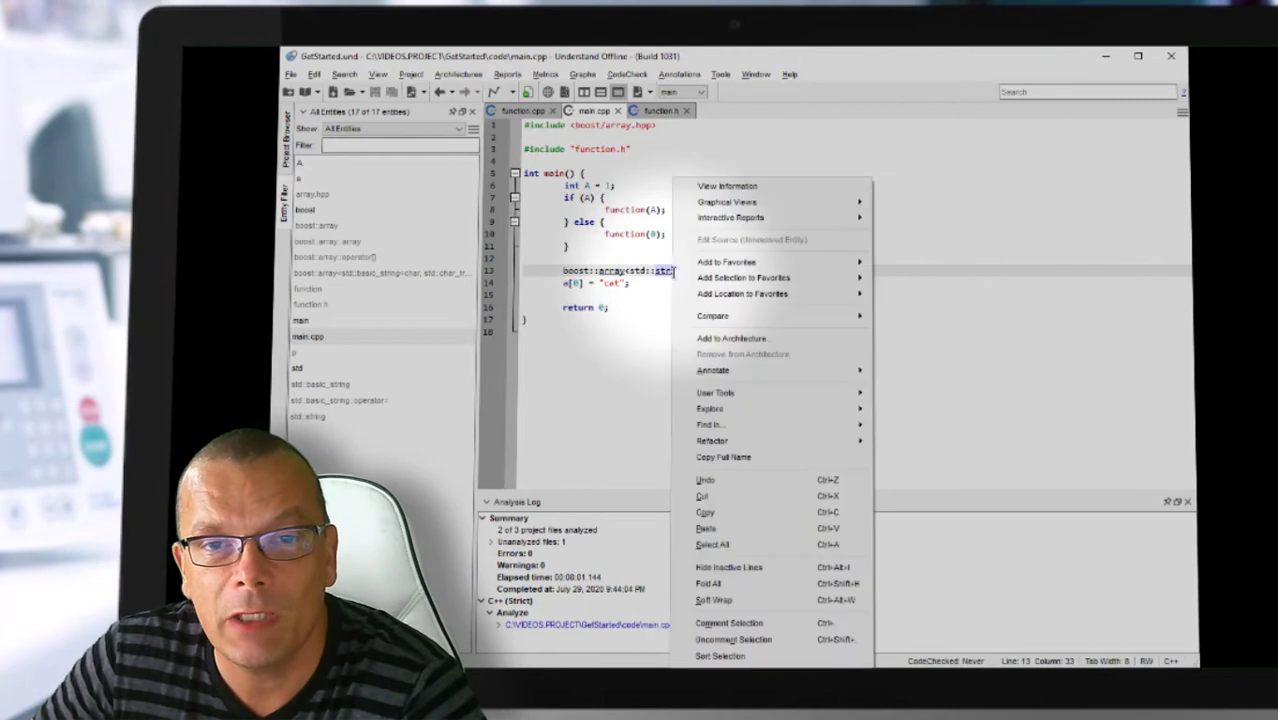
pyautogui.click(735, 186)
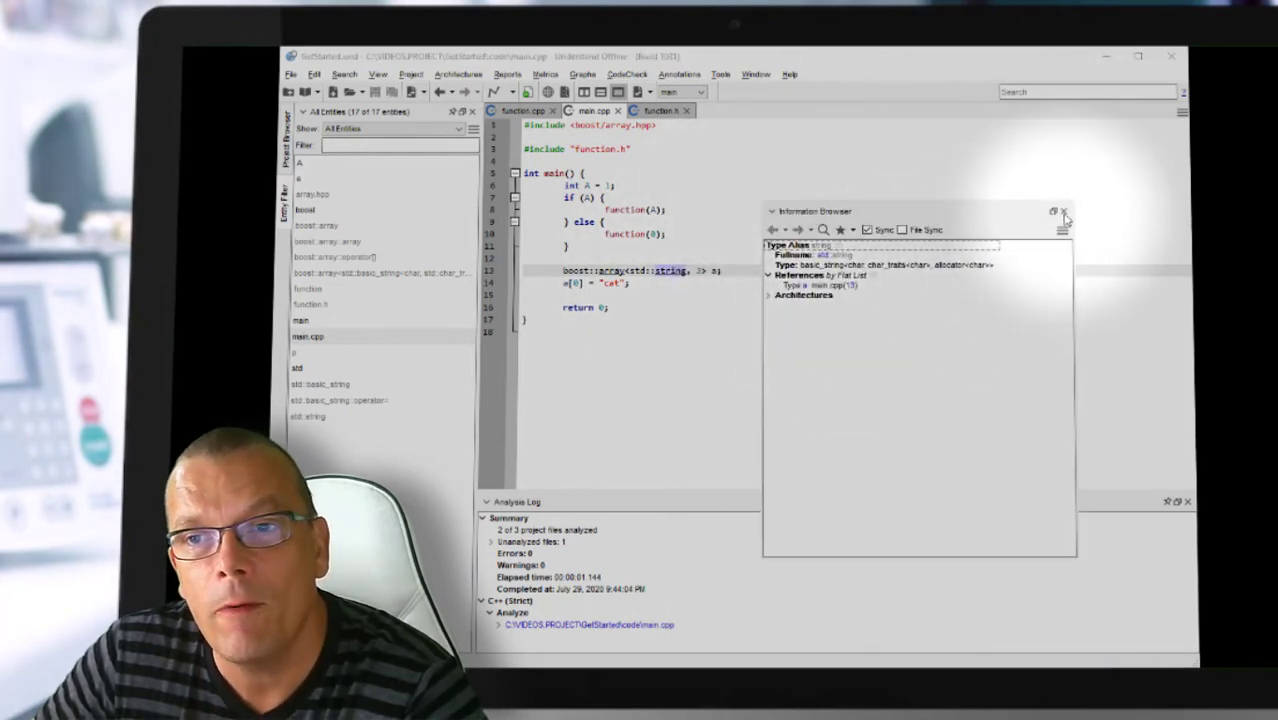
pyautogui.click(1063, 211)
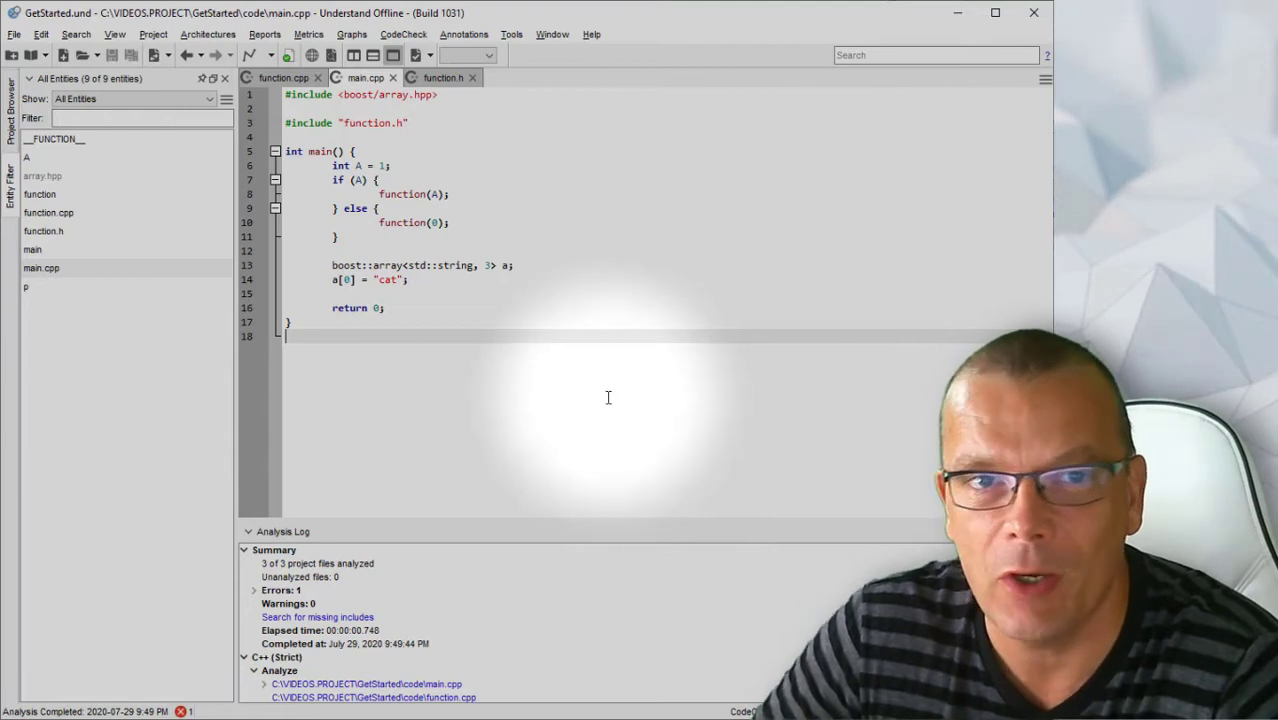
# Step: Analyze all files, then set C++ analysis to Fuzzy mode and re-analyze the project
pyautogui.click(153, 34)
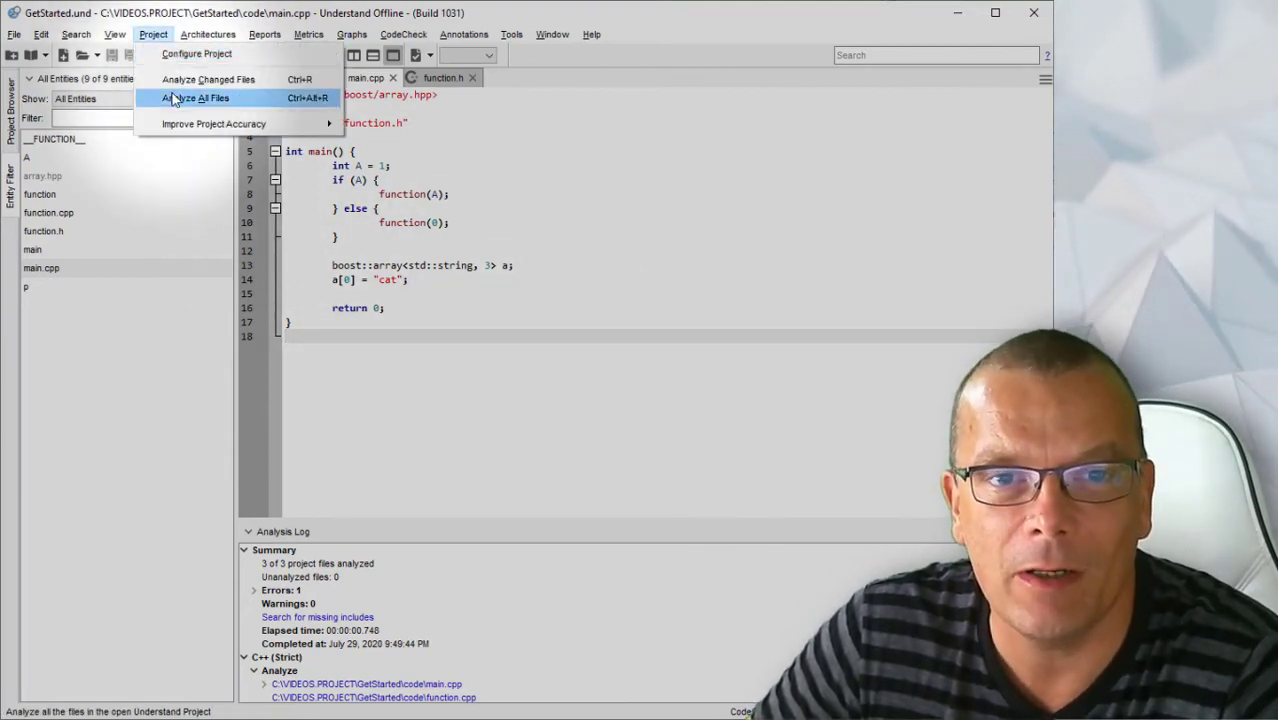
pyautogui.click(190, 94)
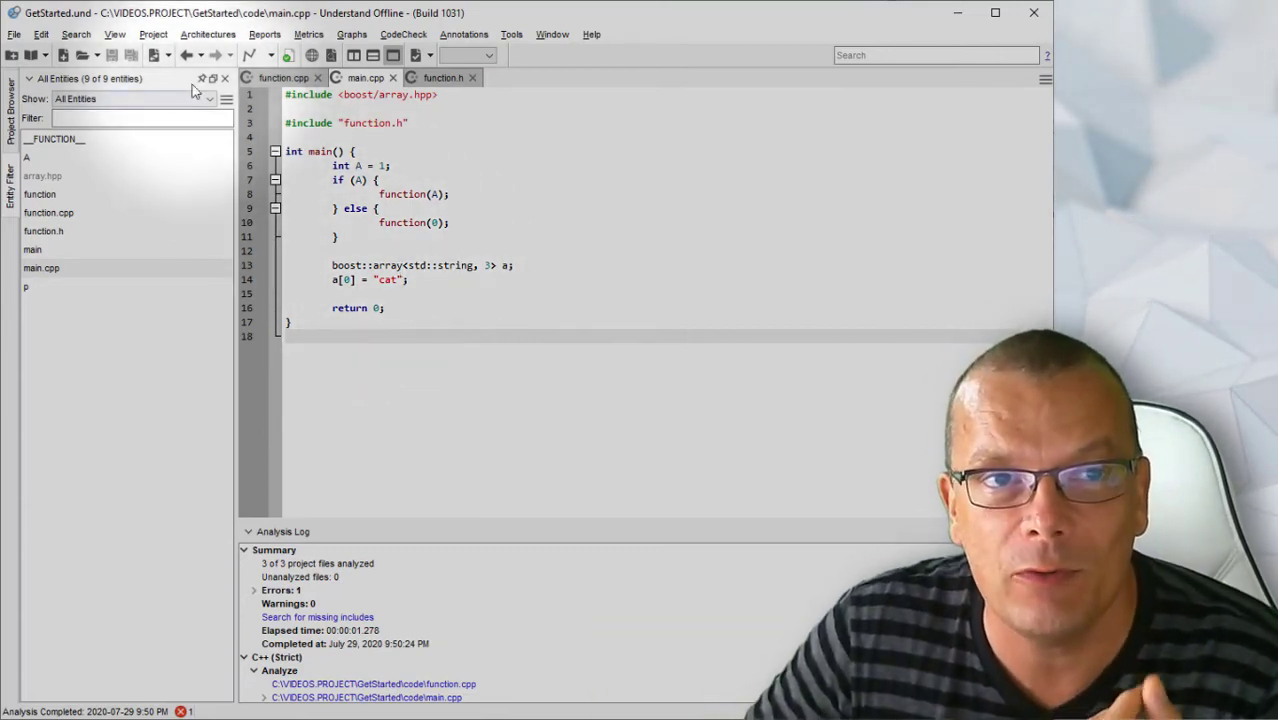
pyautogui.click(155, 36)
pyautogui.click(200, 56)
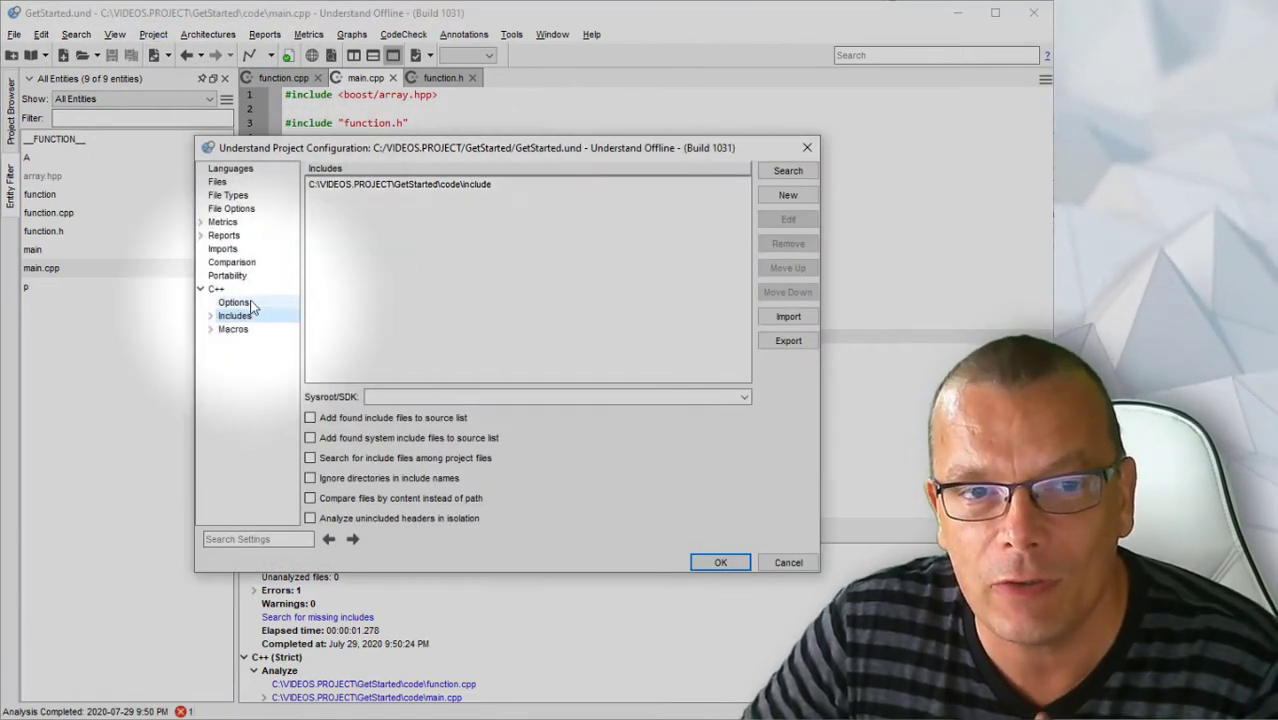
pyautogui.click(232, 302)
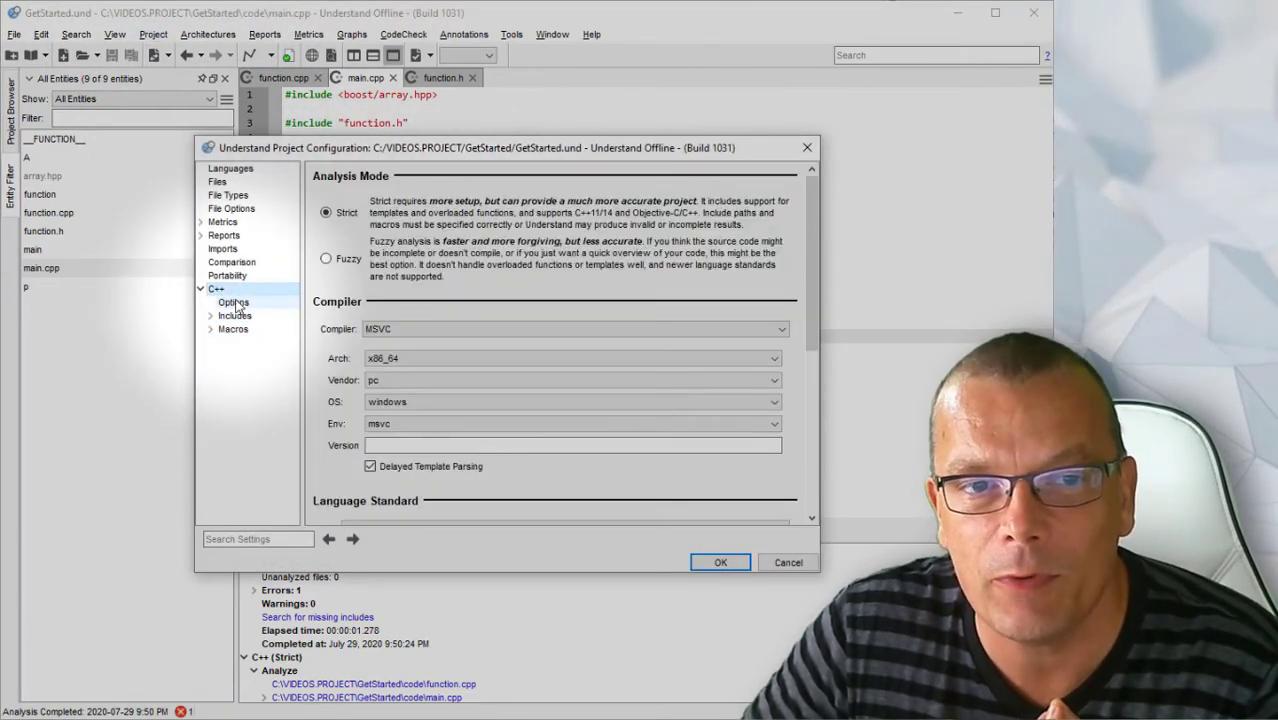
pyautogui.click(327, 259)
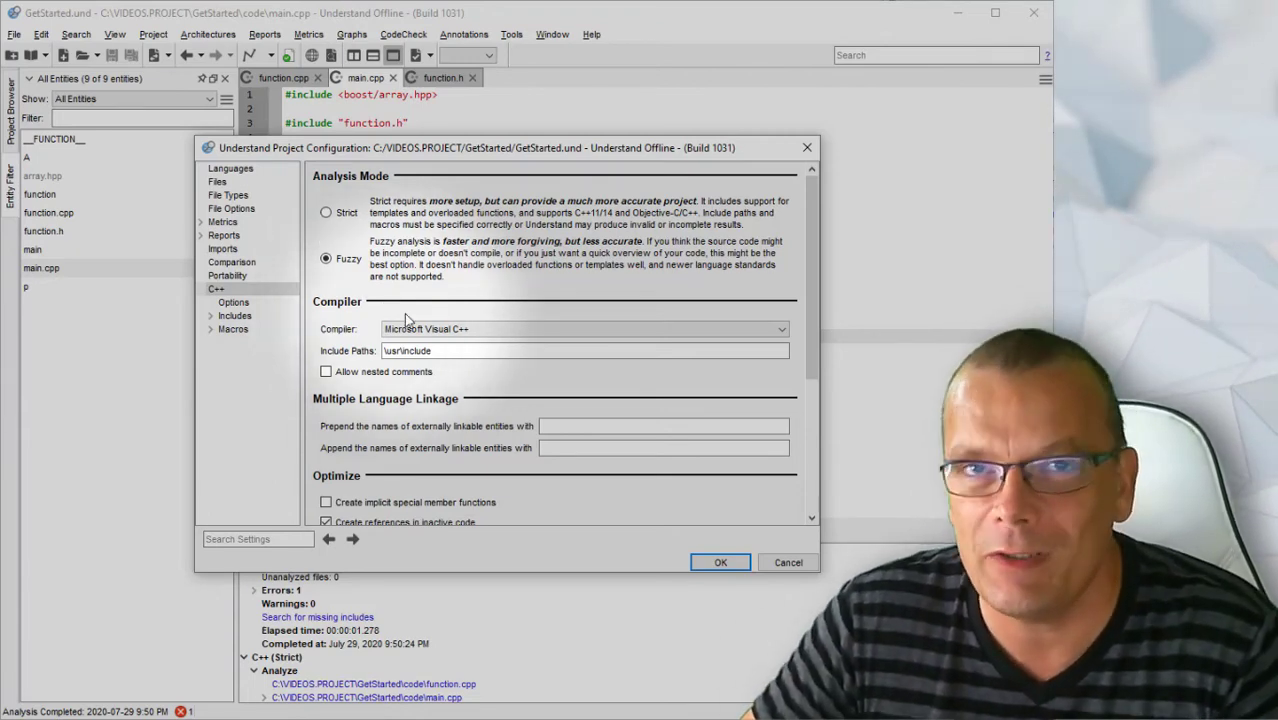
pyautogui.click(719, 562)
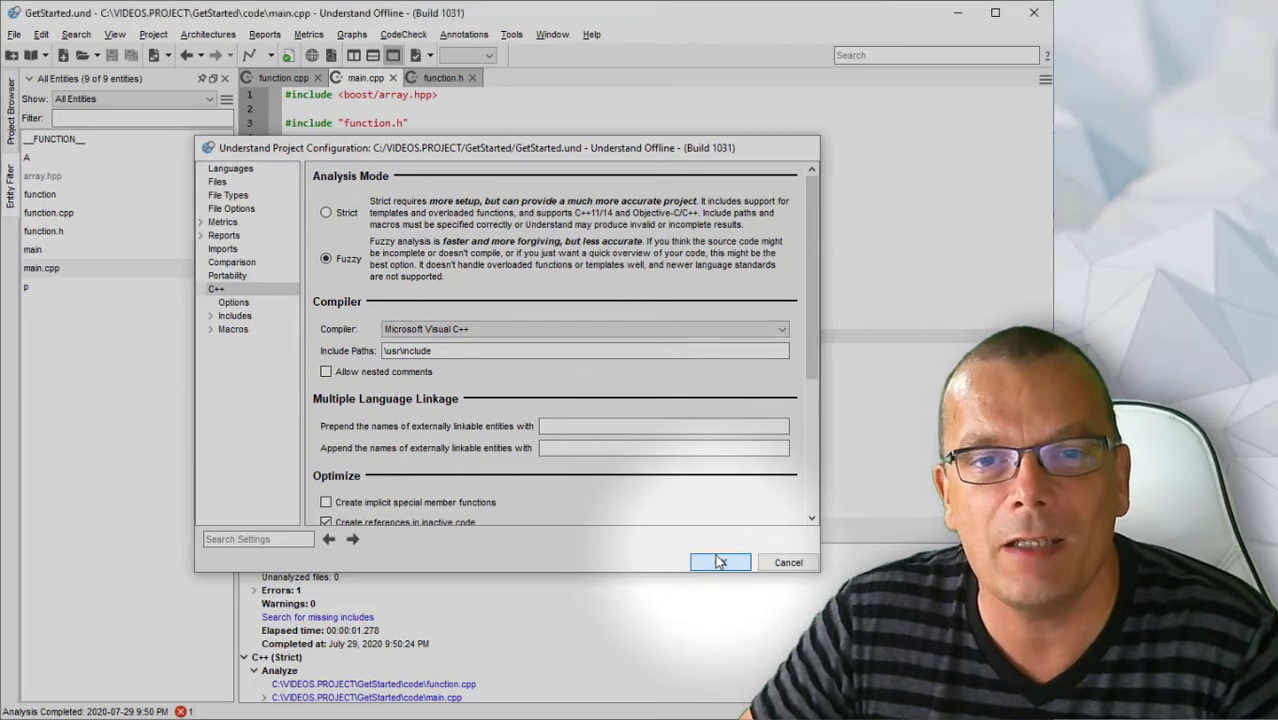
pyautogui.click(600, 395)
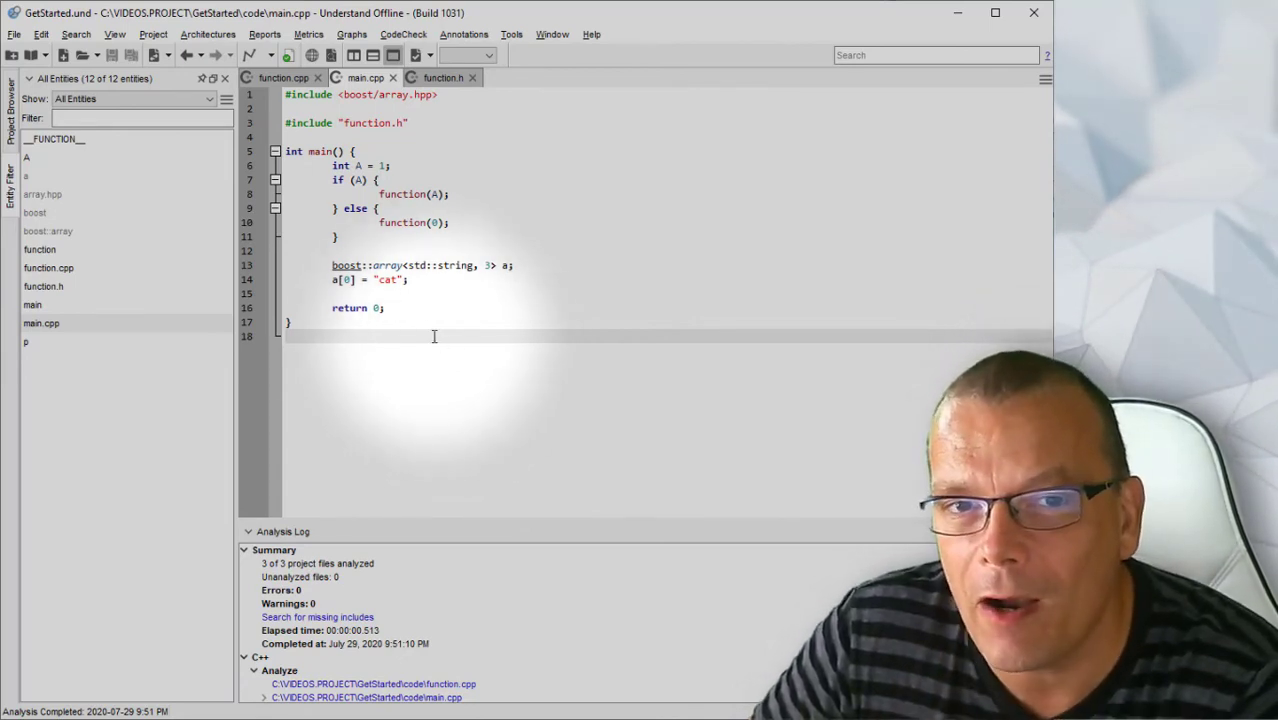
# Step: View the information for boost::array on line 13, then close the panel
pyautogui.rightClick(385, 265)
pyautogui.click(455, 168)
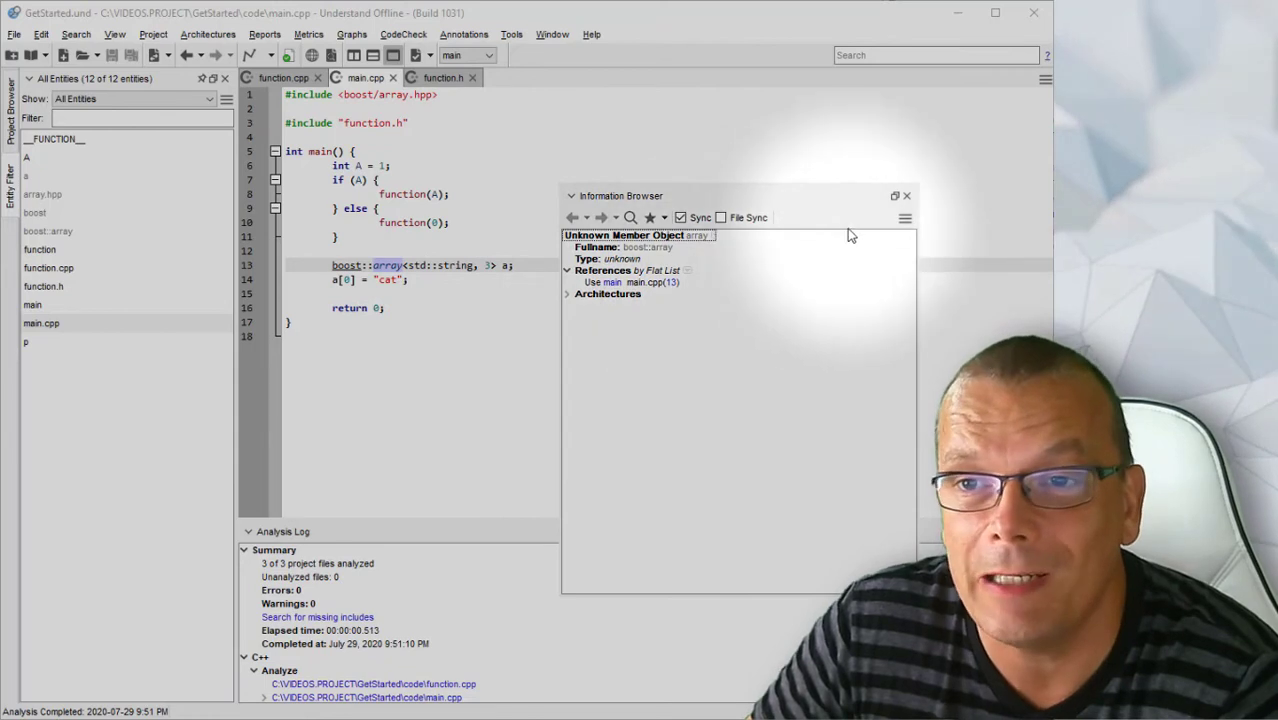
pyautogui.click(906, 197)
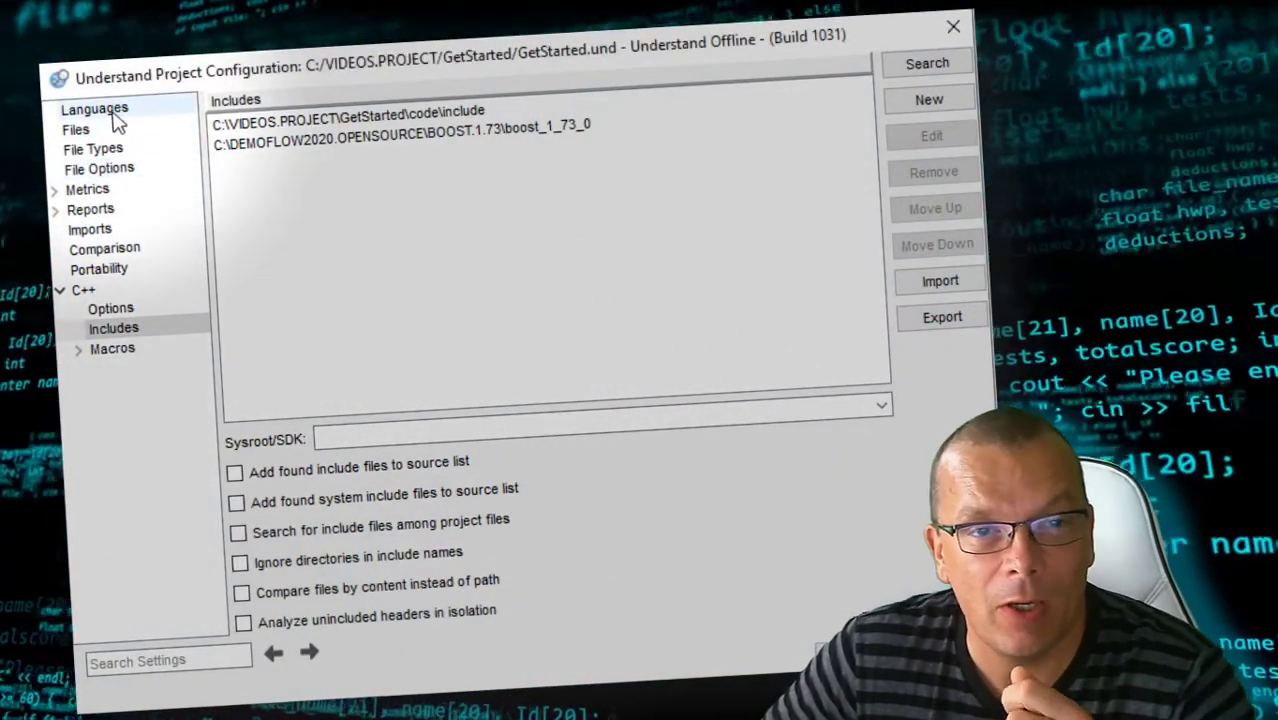
# Step: Review the Languages, Files, C++, Includes and Macros configuration pages, ending on the Files list
pyautogui.click(113, 112)
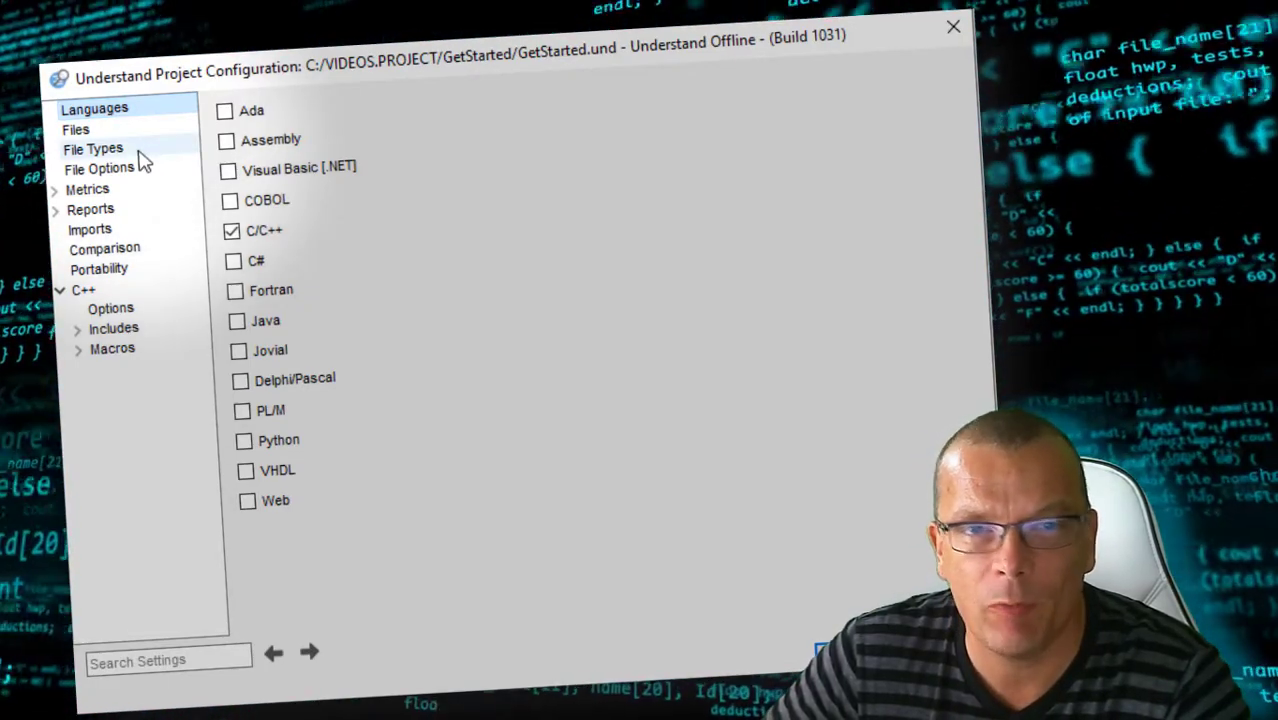
pyautogui.click(100, 130)
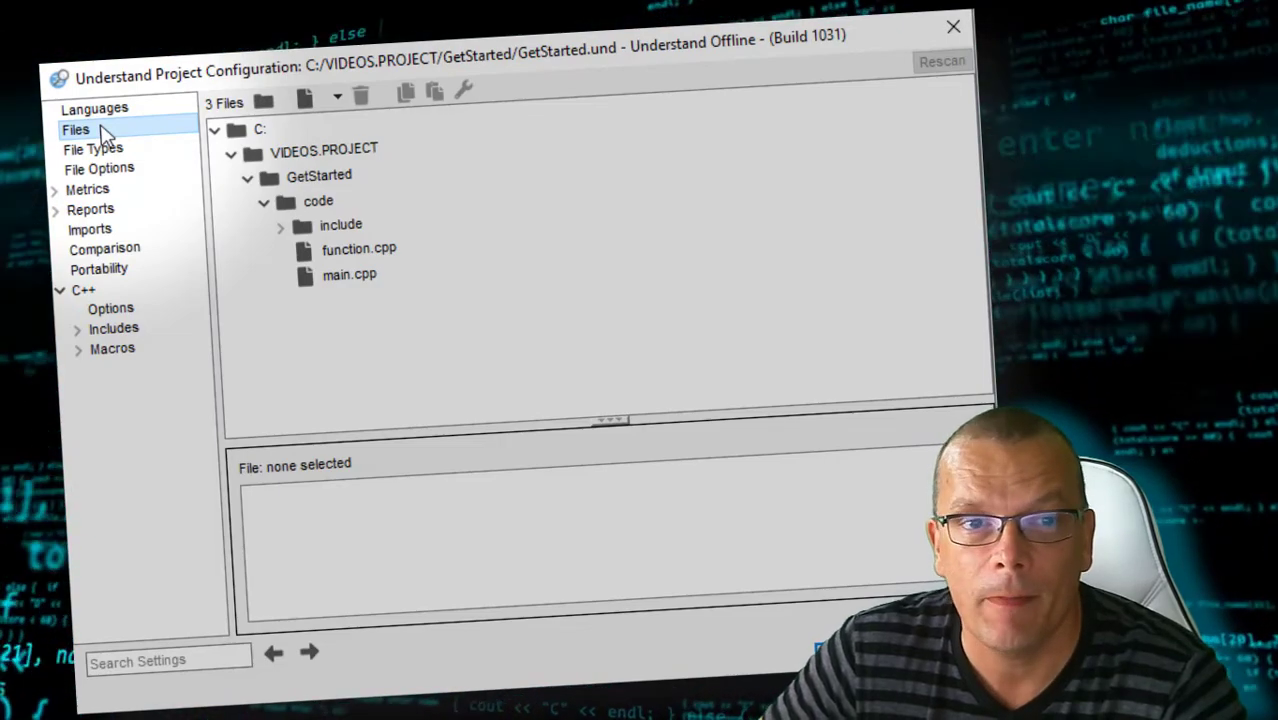
pyautogui.click(96, 292)
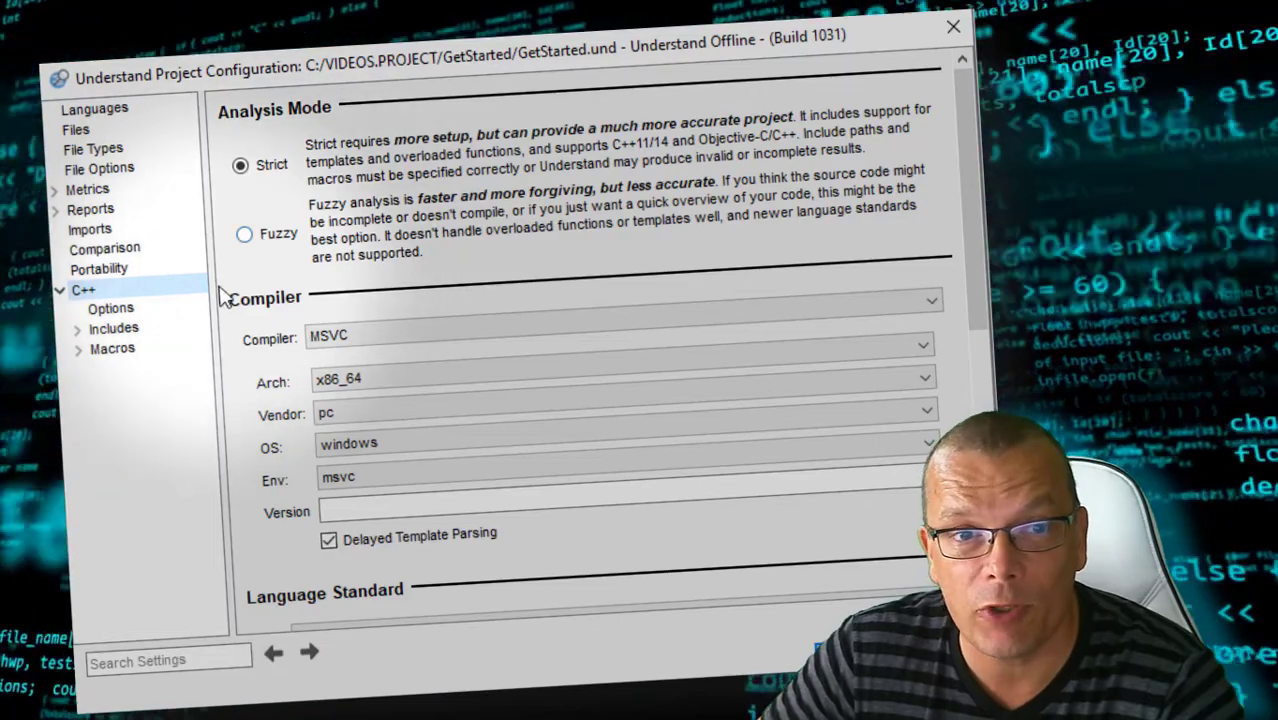
pyautogui.click(158, 333)
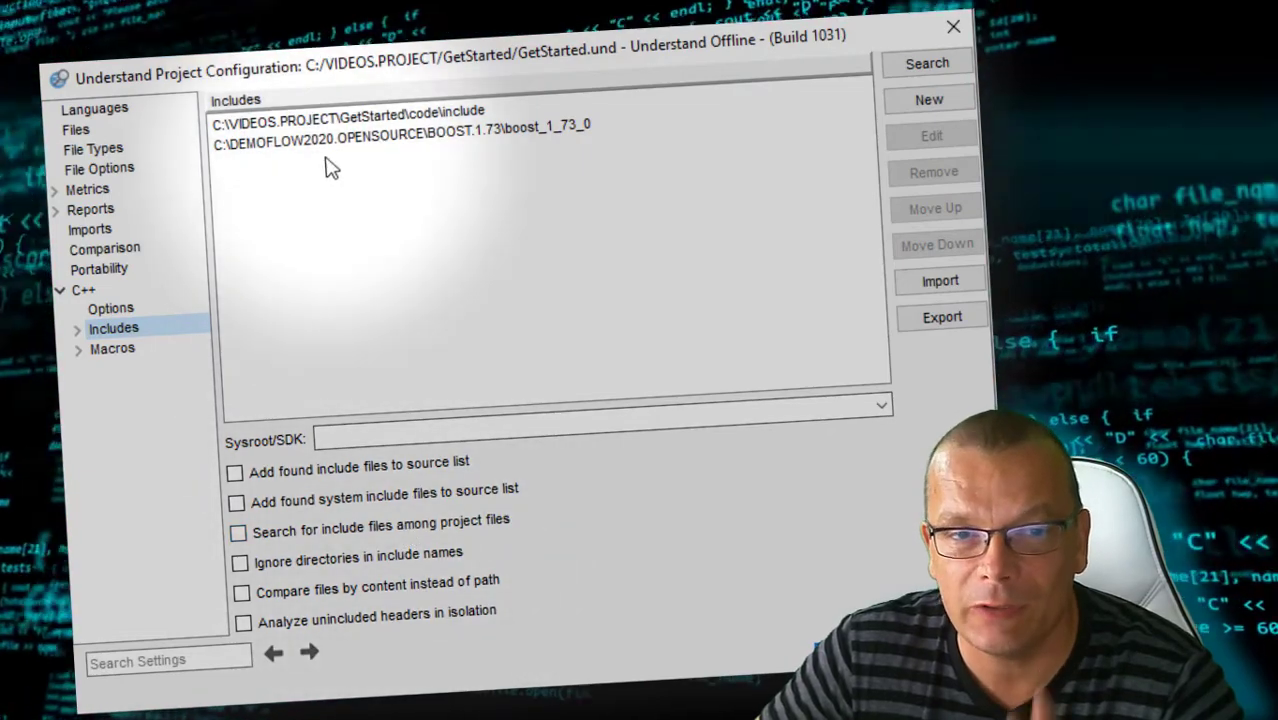
pyautogui.click(113, 358)
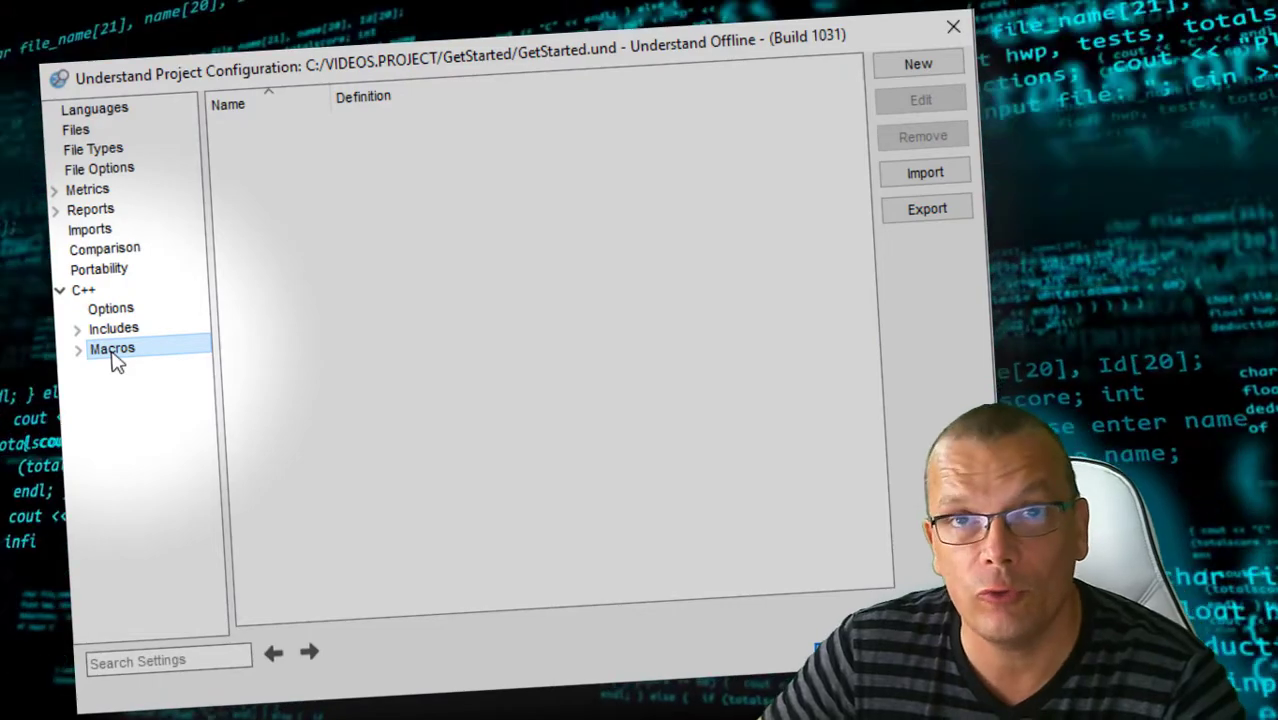
pyautogui.click(128, 332)
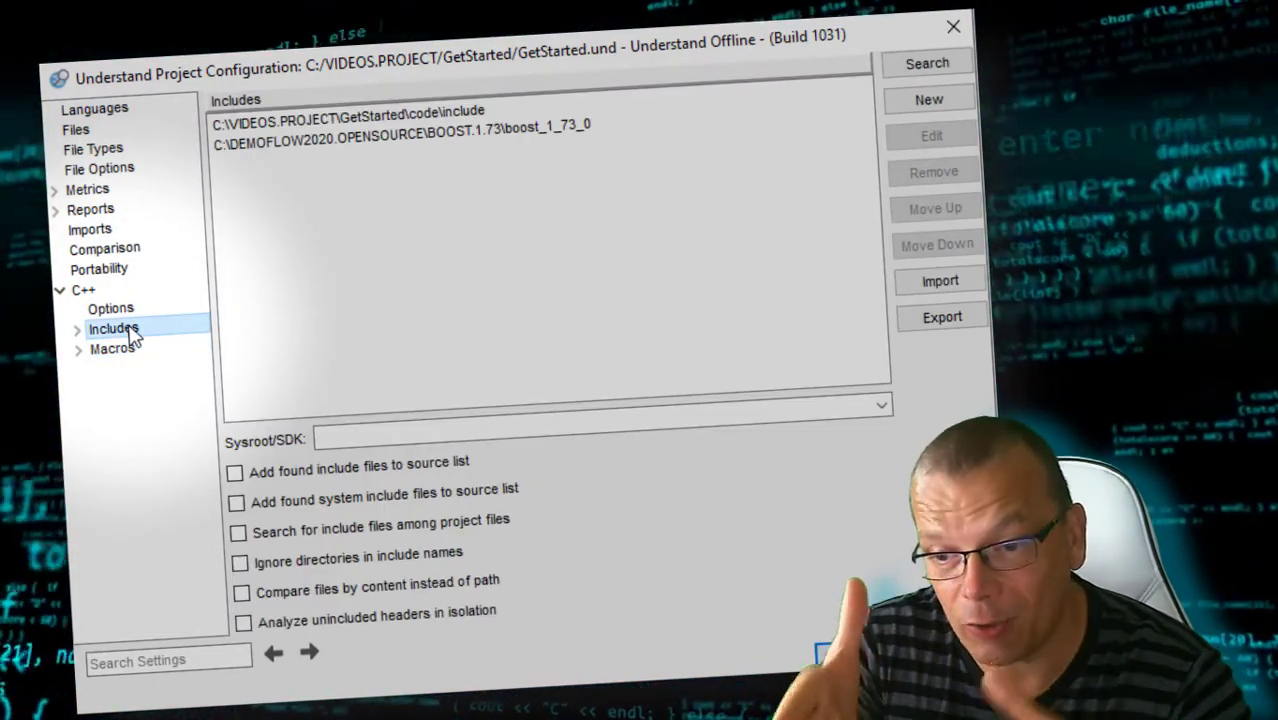
pyautogui.click(90, 130)
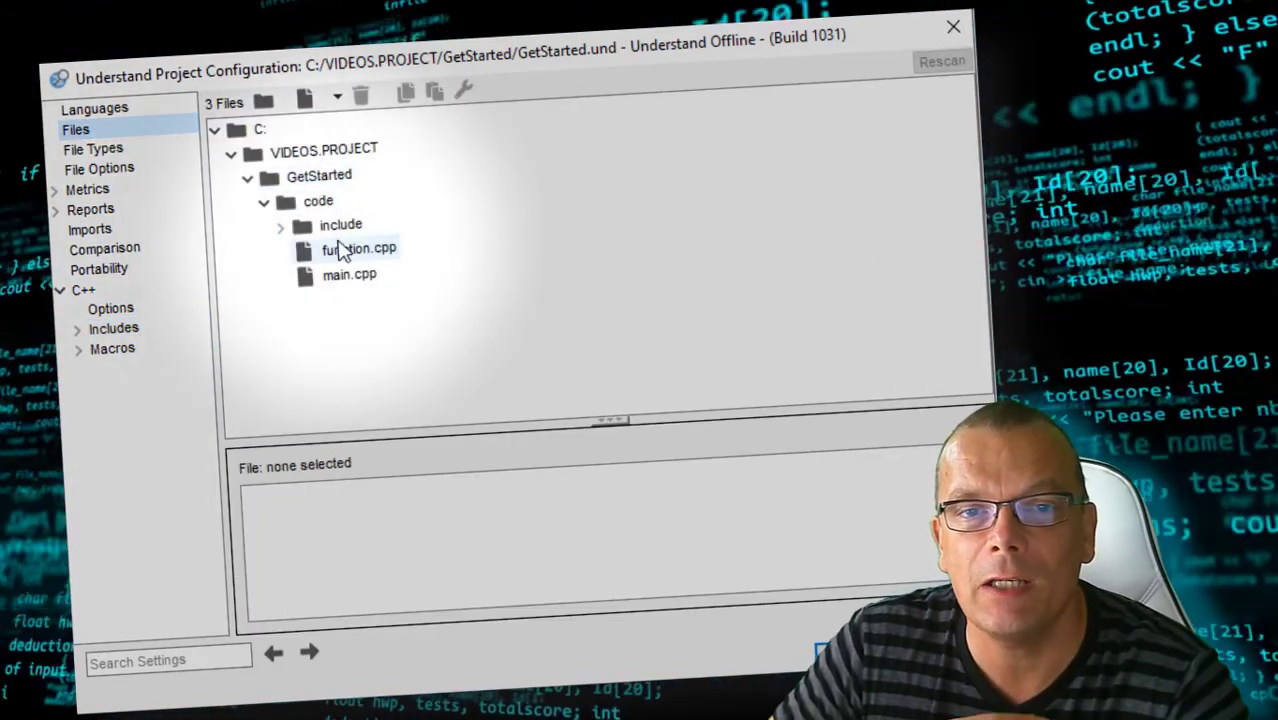
pyautogui.rightClick(348, 255)
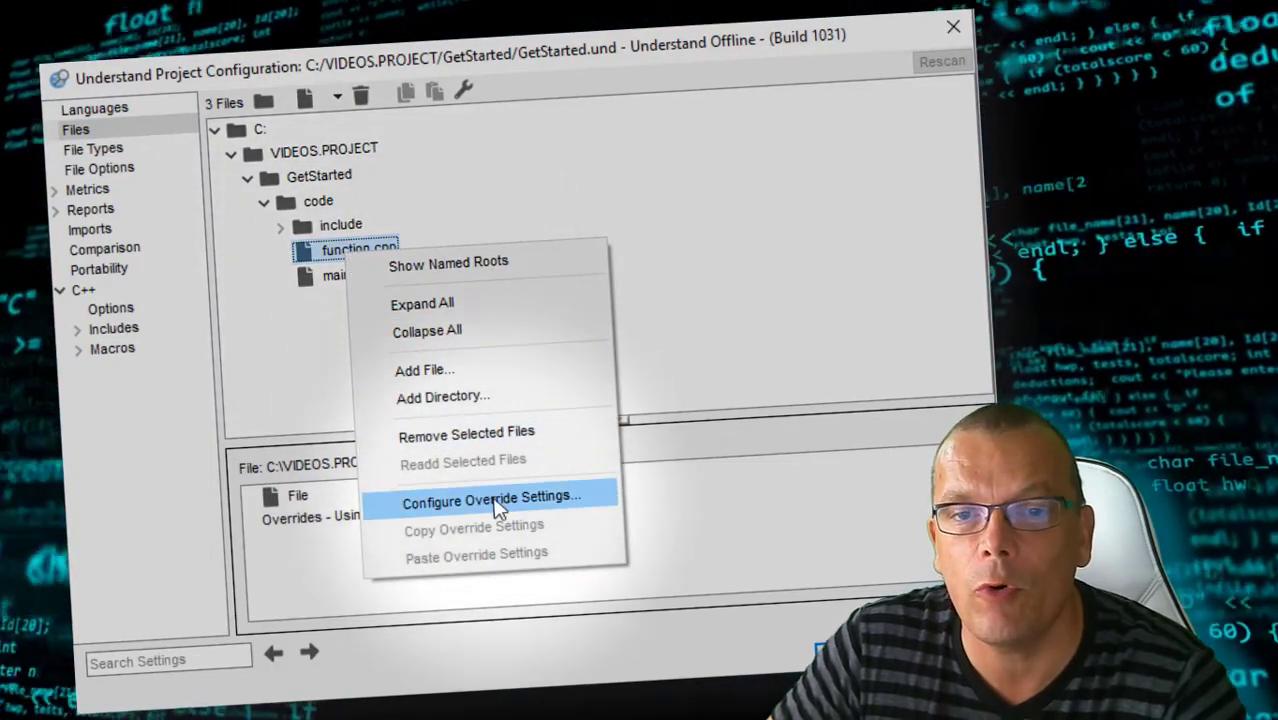
pyautogui.click(497, 507)
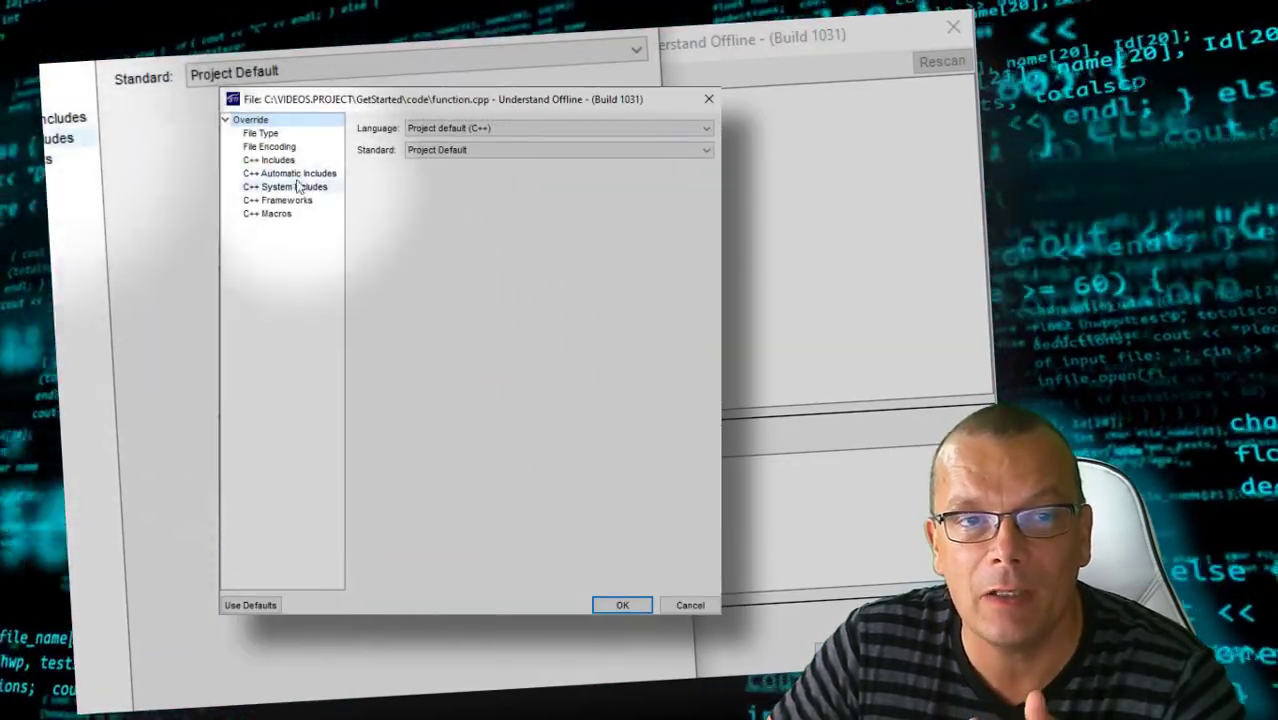
pyautogui.click(285, 148)
pyautogui.click(268, 160)
pyautogui.click(292, 212)
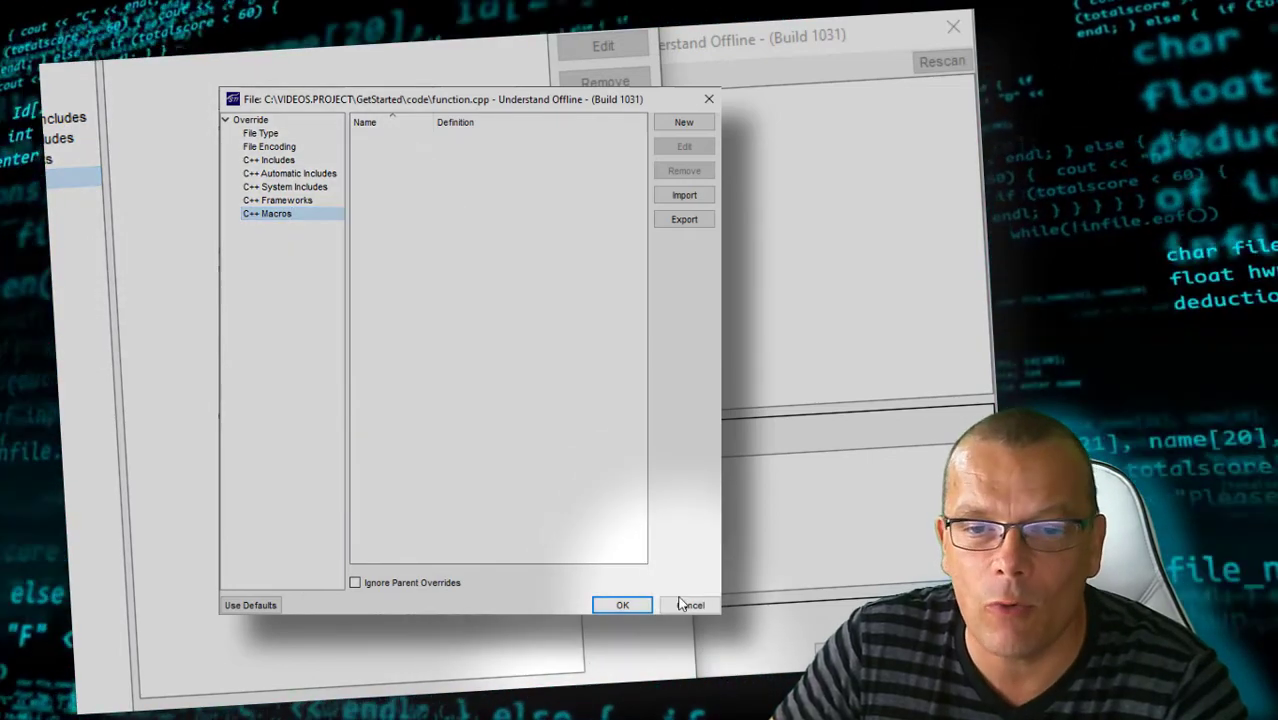
pyautogui.click(688, 605)
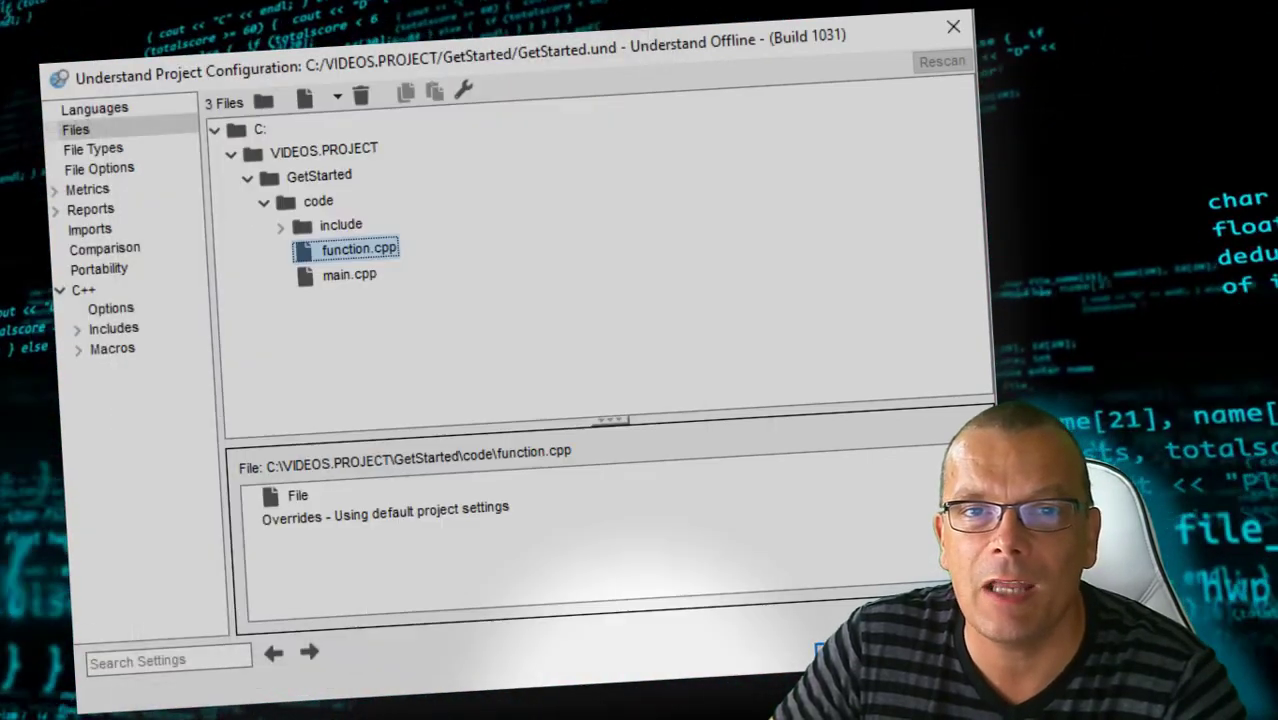